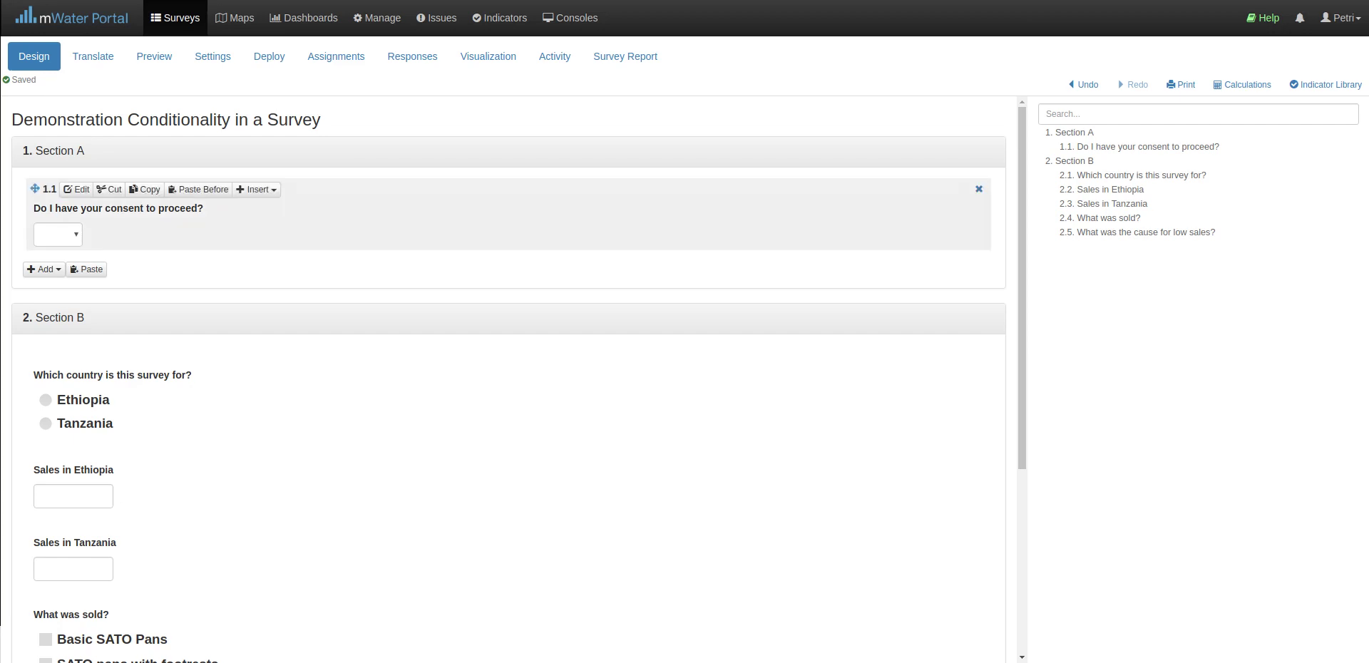
- Check the consent question's Yes and No answers, leaving it unanswered
{"action": "scroll", "coordinate": [508, 382], "scroll_direction": "down", "scroll_amount": 1}
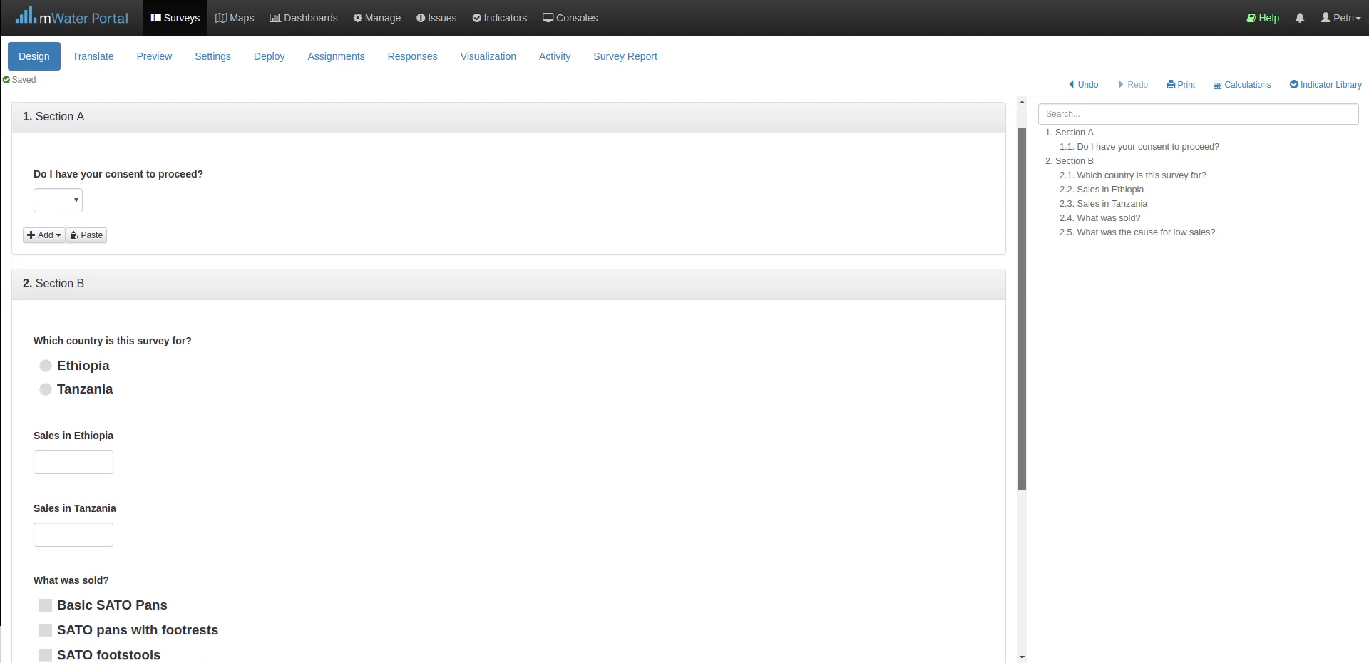
{"action": "scroll", "coordinate": [508, 381], "scroll_direction": "down", "scroll_amount": 2}
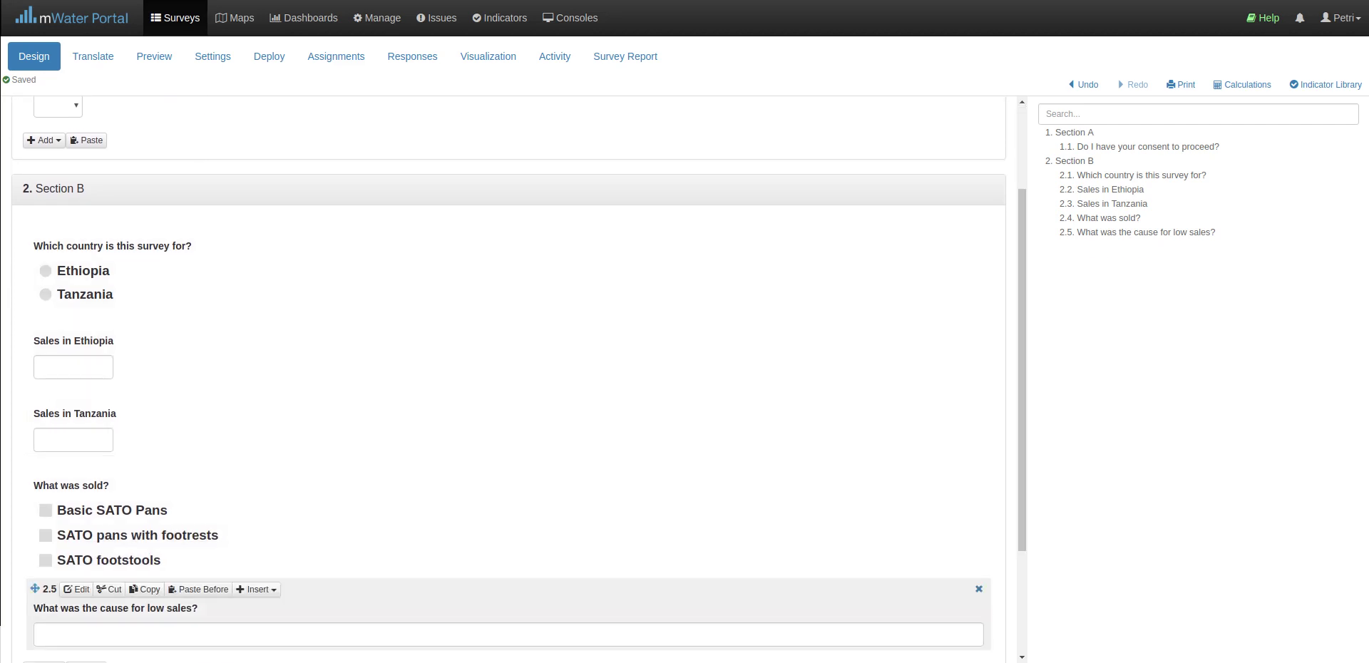
{"action": "scroll", "coordinate": [213, 591], "scroll_direction": "down", "scroll_amount": 3}
{"action": "scroll", "coordinate": [214, 524], "scroll_direction": "up", "scroll_amount": 7}
{"action": "left_click", "coordinate": [58, 234]}
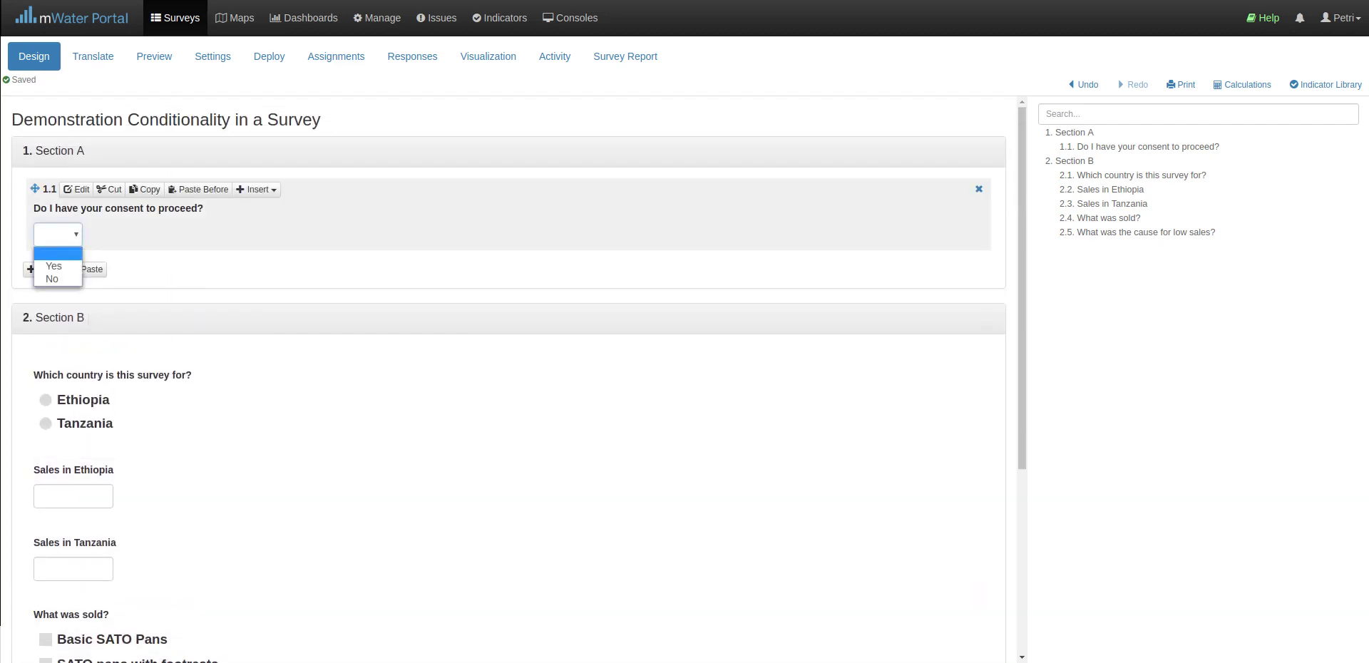
{"action": "left_click", "coordinate": [58, 236]}
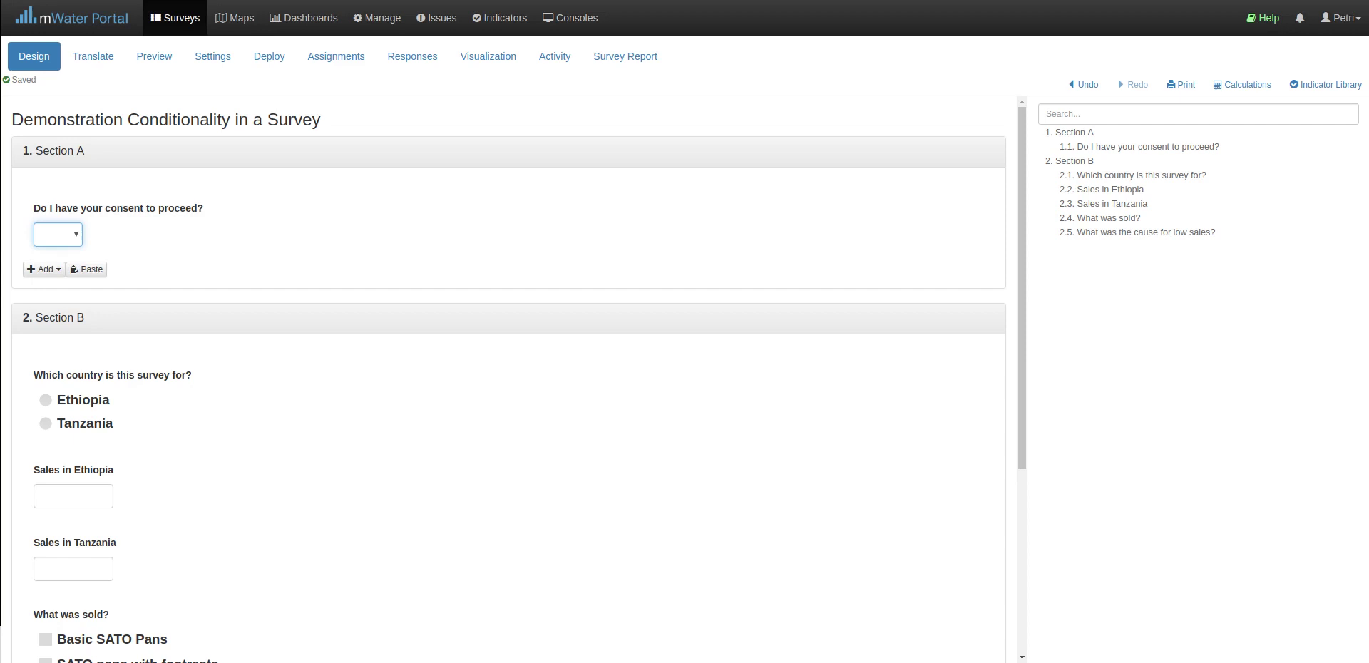
{"action": "scroll", "coordinate": [143, 338], "scroll_direction": "down", "scroll_amount": 2}
{"action": "scroll", "coordinate": [143, 339], "scroll_direction": "up", "scroll_amount": 2}
{"action": "mouse_move", "coordinate": [89, 203]}
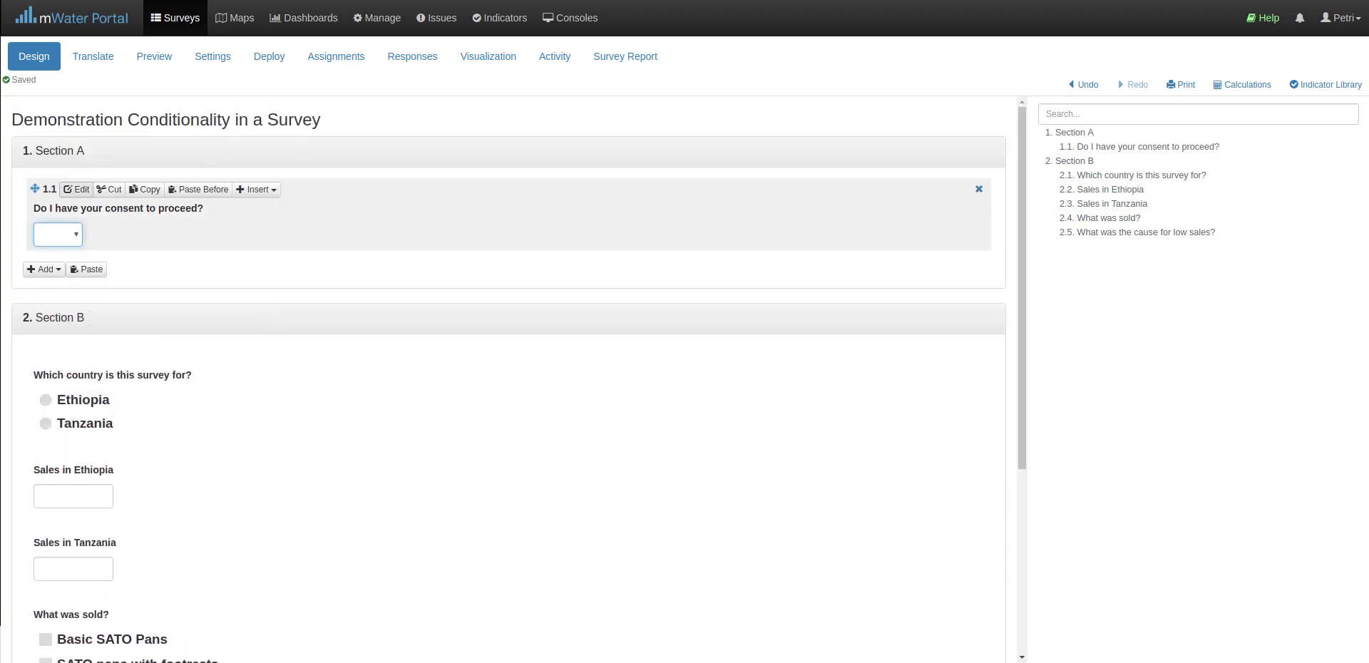
{"action": "scroll", "coordinate": [508, 378], "scroll_direction": "down", "scroll_amount": 2}
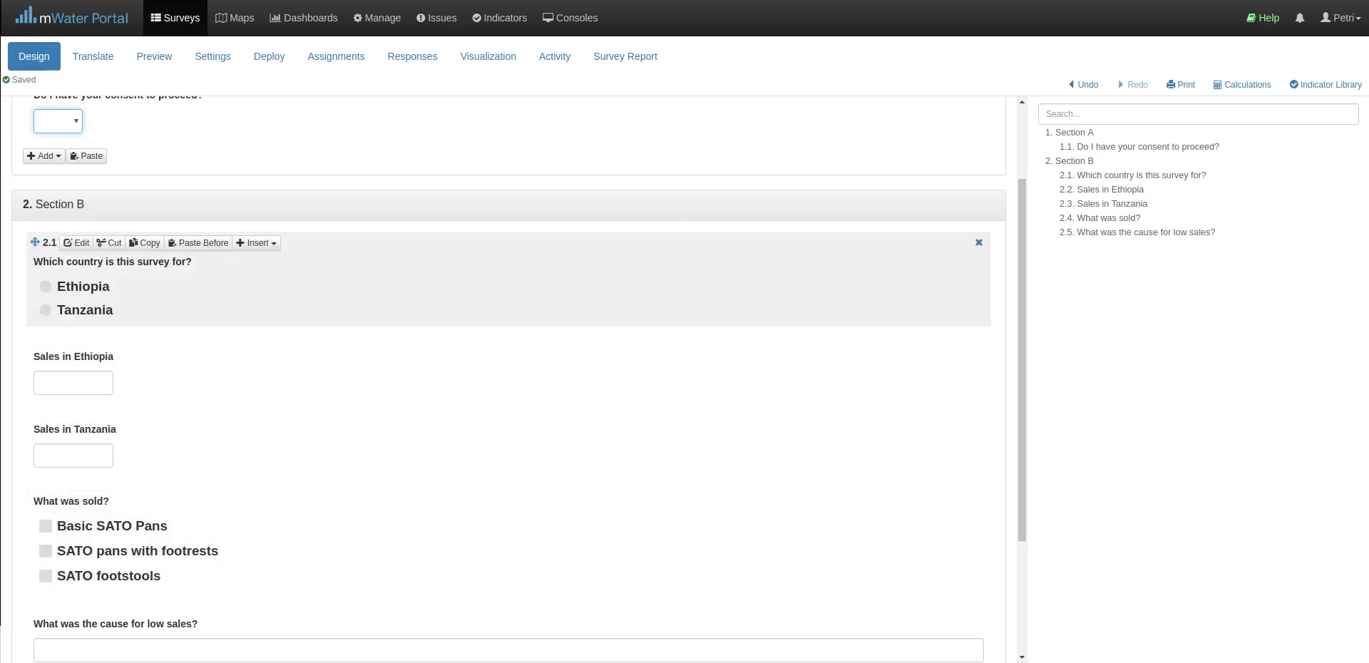
{"action": "scroll", "coordinate": [499, 357], "scroll_direction": "up", "scroll_amount": 1}
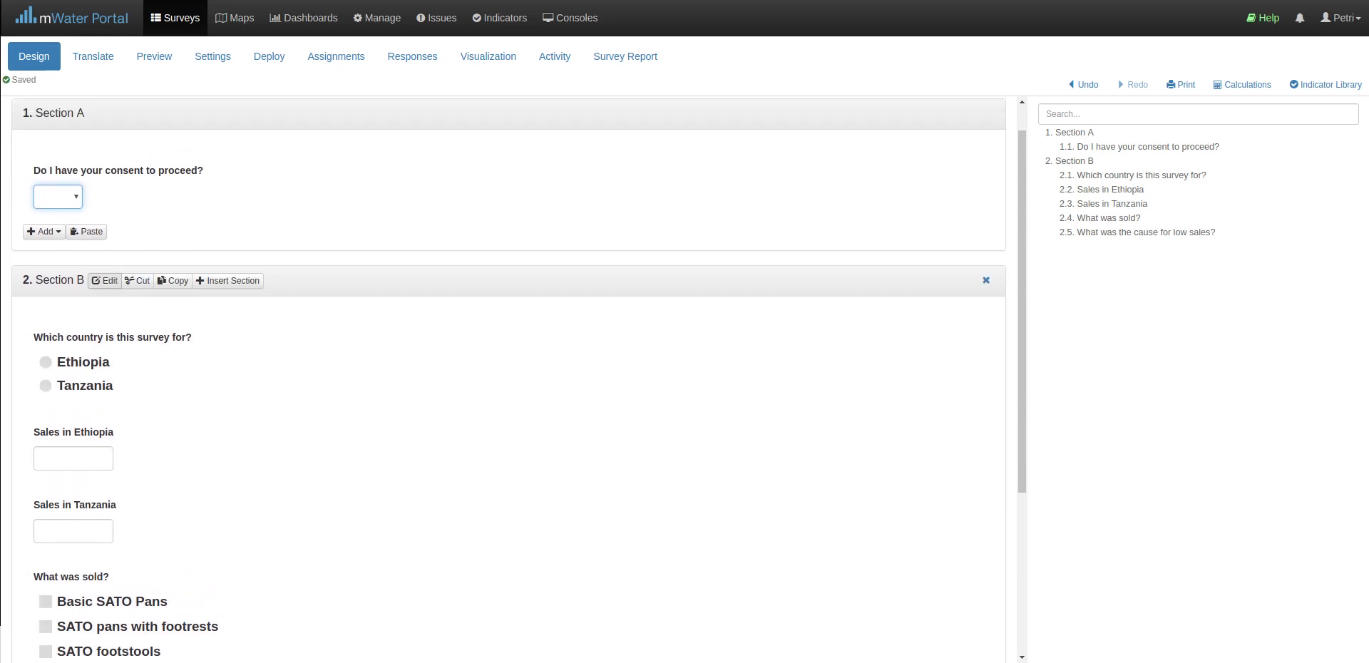
{"action": "scroll", "coordinate": [508, 378], "scroll_direction": "down", "scroll_amount": 3}
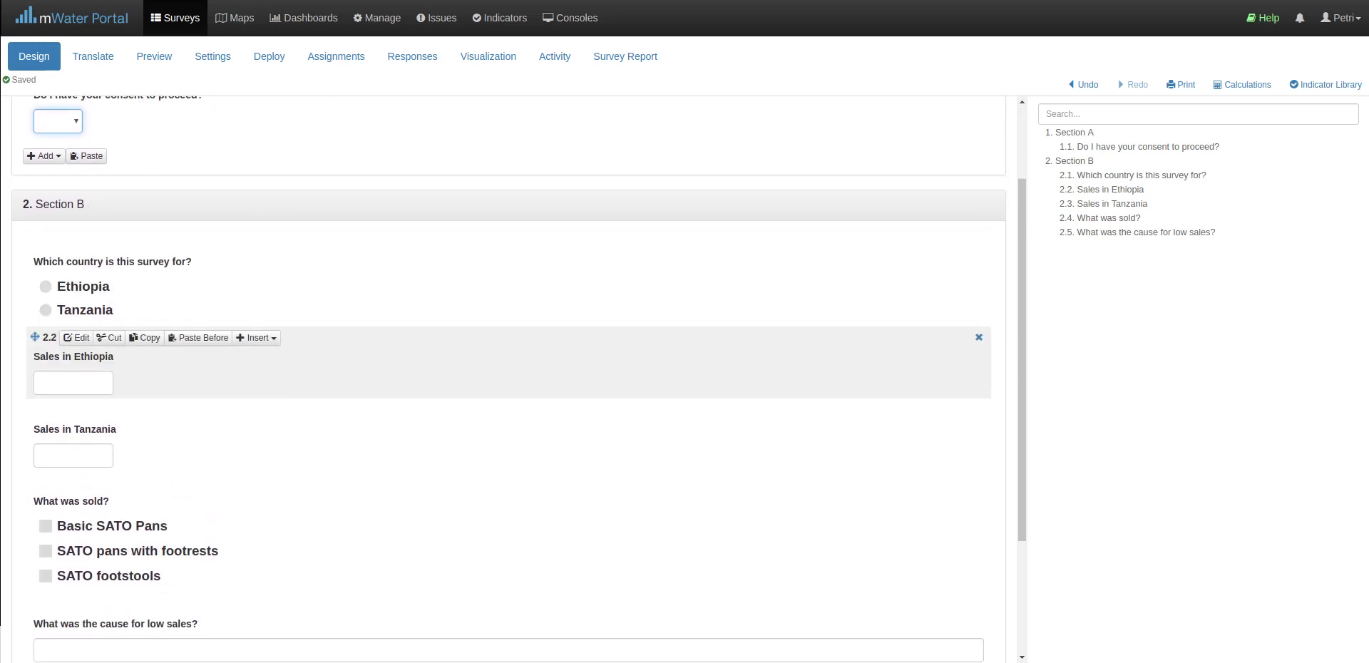
{"action": "scroll", "coordinate": [508, 378], "scroll_direction": "up", "scroll_amount": 3}
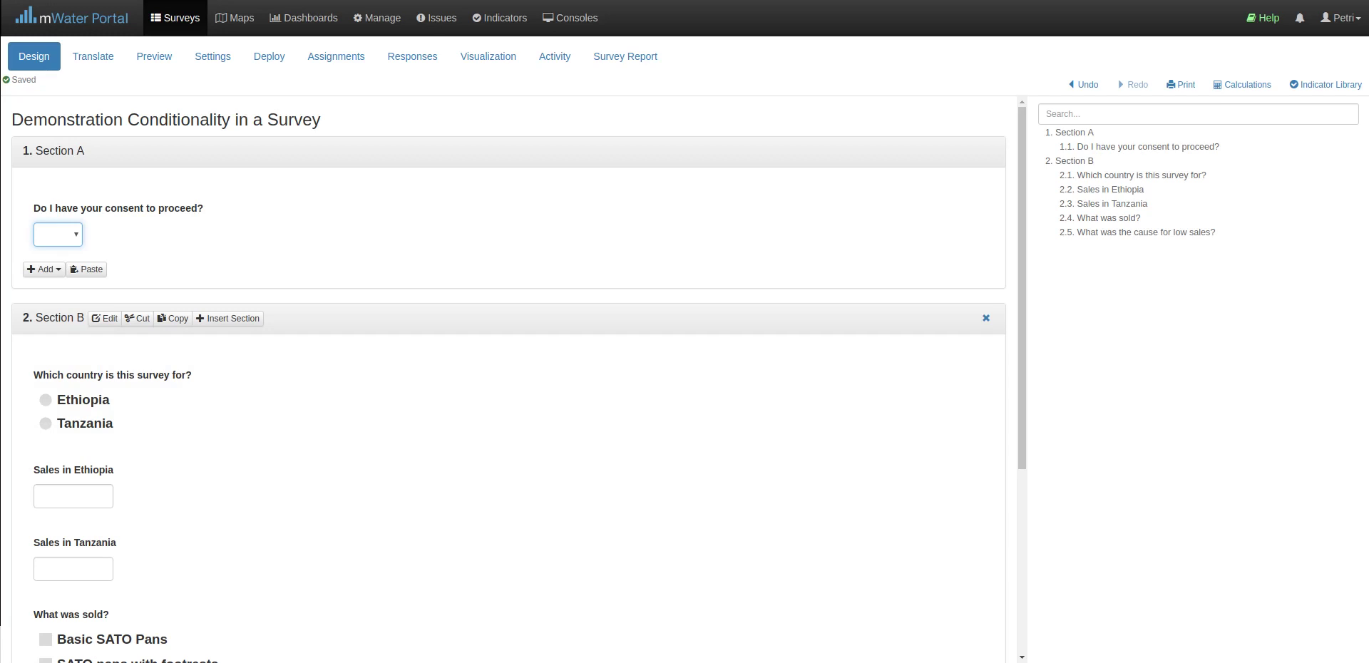
{"action": "scroll", "coordinate": [508, 385], "scroll_direction": "down", "scroll_amount": 4}
{"action": "scroll", "coordinate": [508, 385], "scroll_direction": "up", "scroll_amount": 4}
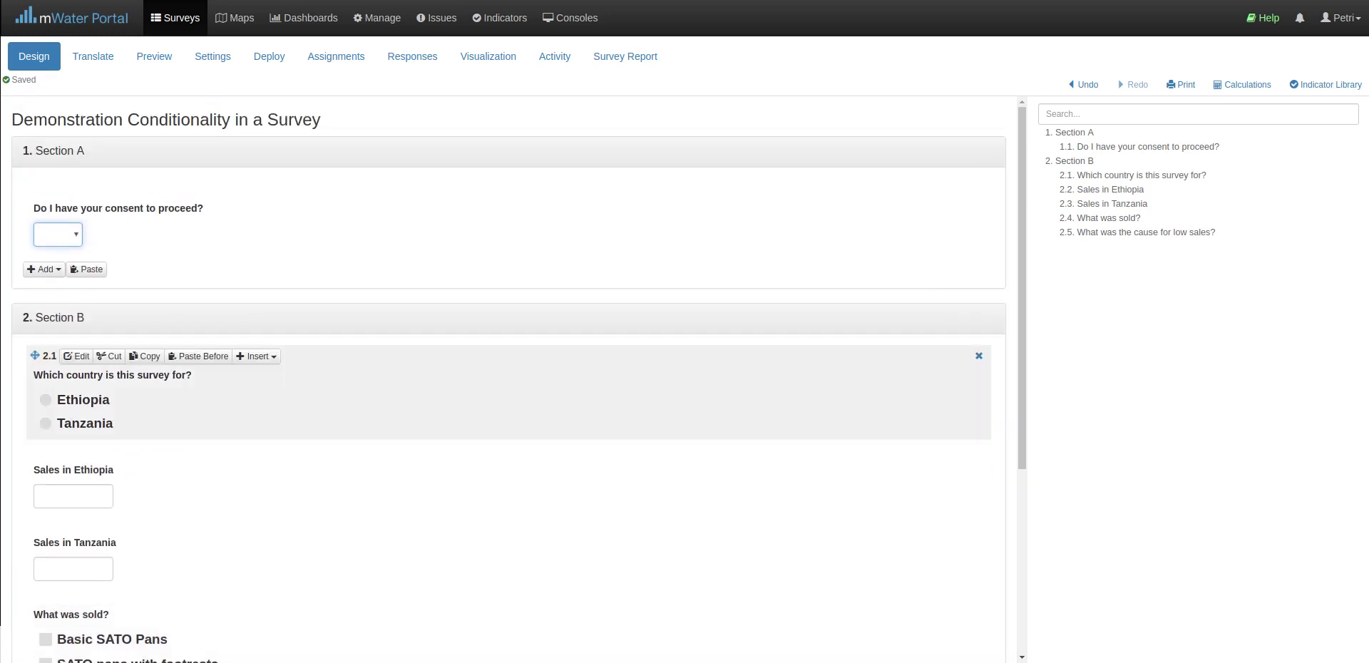
{"action": "left_click", "coordinate": [58, 234]}
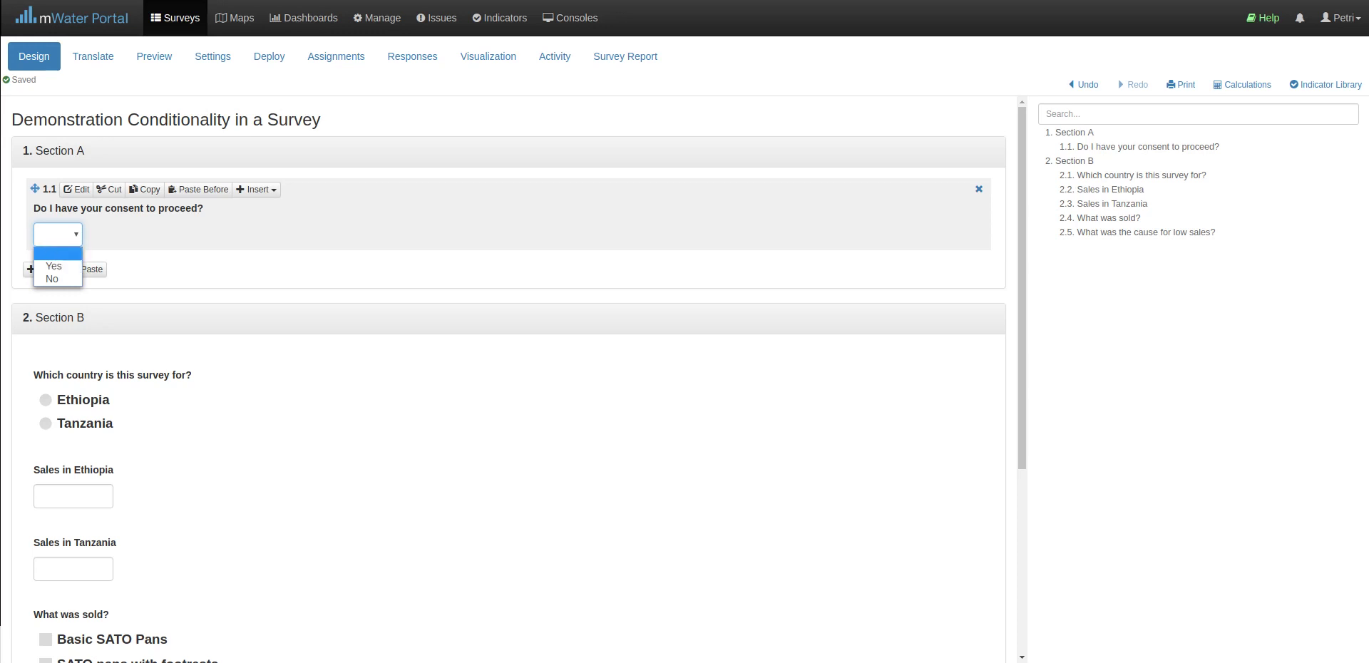
{"action": "left_click", "coordinate": [58, 234]}
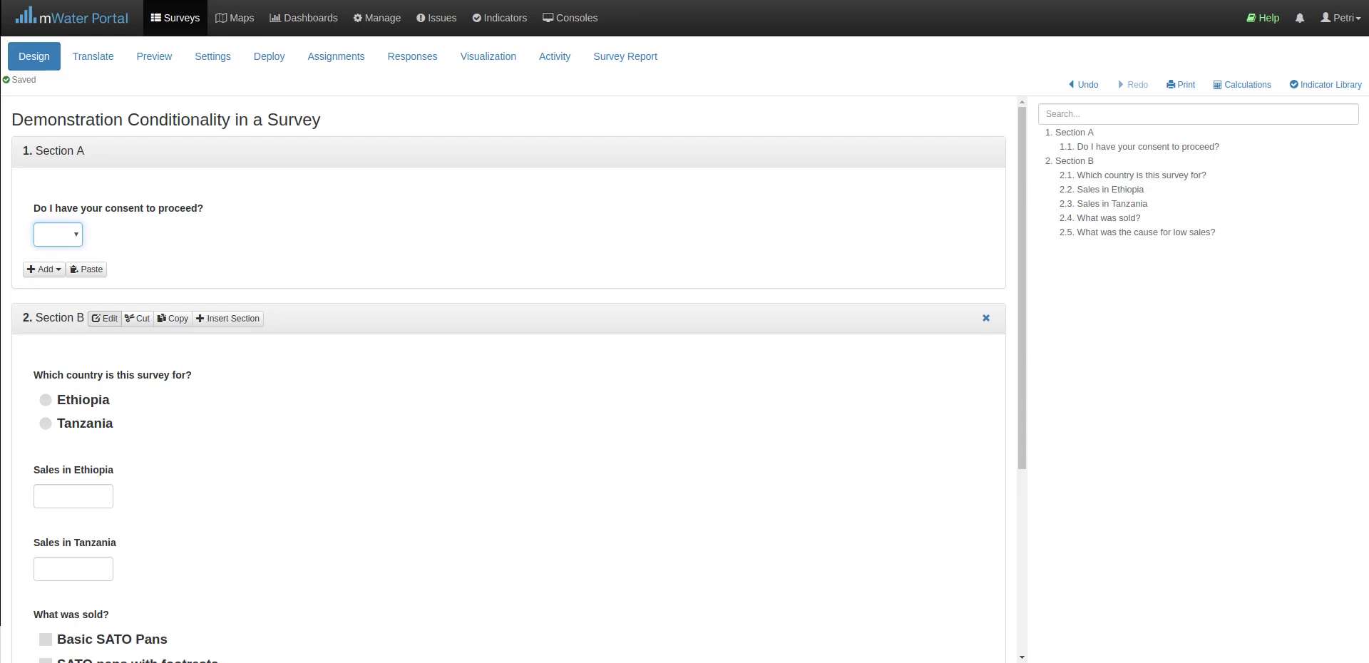
- In Section B's settings, start a display condition based on the consent question
{"action": "left_click", "coordinate": [104, 318]}
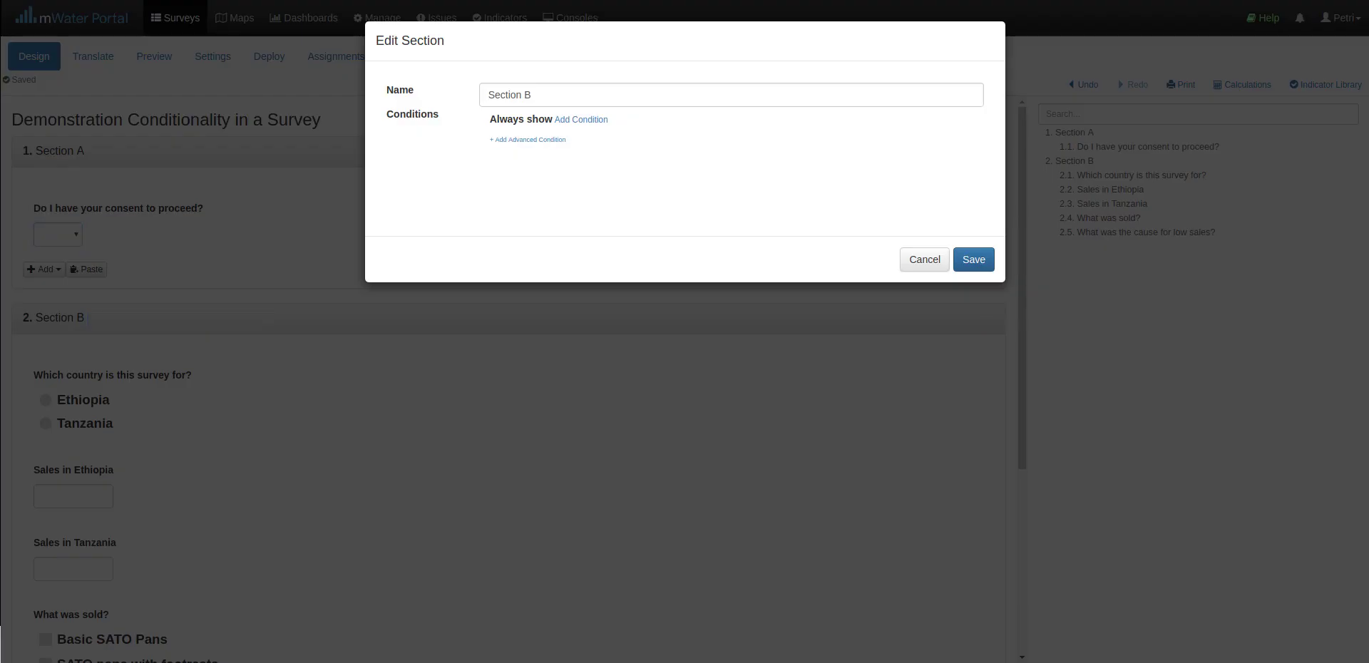
{"action": "left_click_drag", "start_coordinate": [386, 114], "coordinate": [433, 115]}
{"action": "left_click", "coordinate": [435, 117]}
{"action": "left_click", "coordinate": [581, 119]}
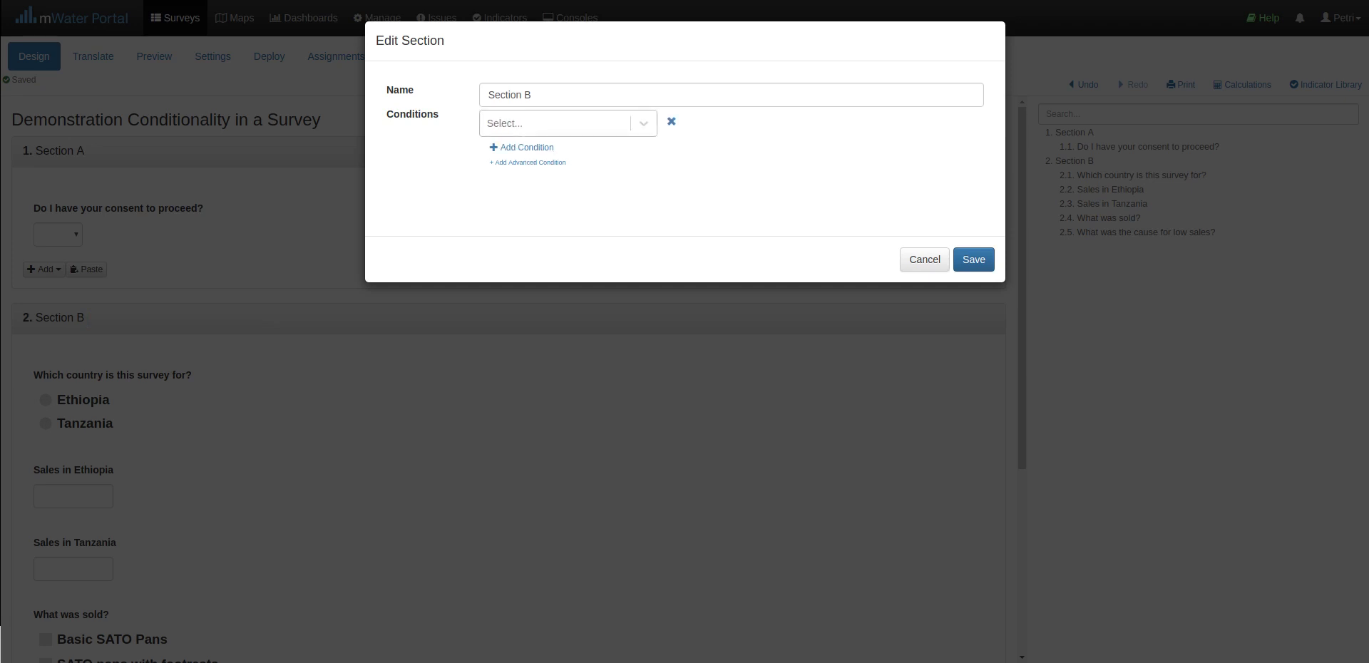
{"action": "left_click", "coordinate": [642, 123]}
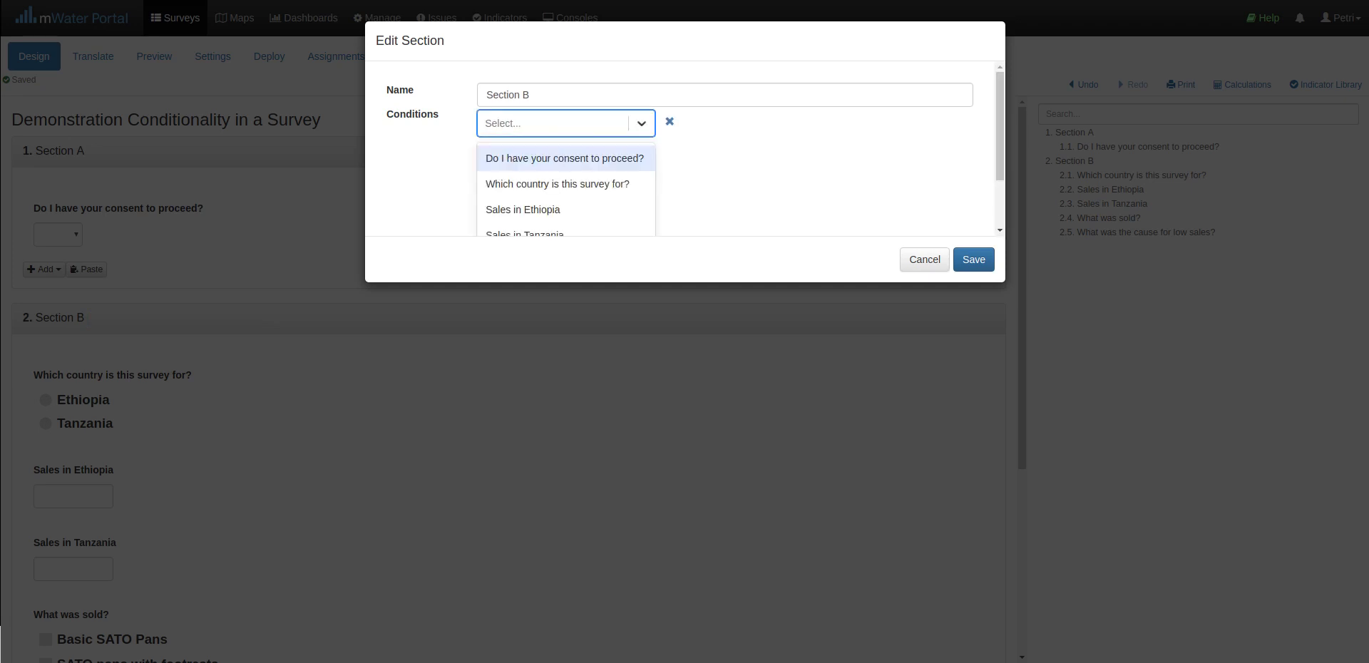
{"action": "scroll", "coordinate": [606, 145], "scroll_direction": "down", "scroll_amount": 2}
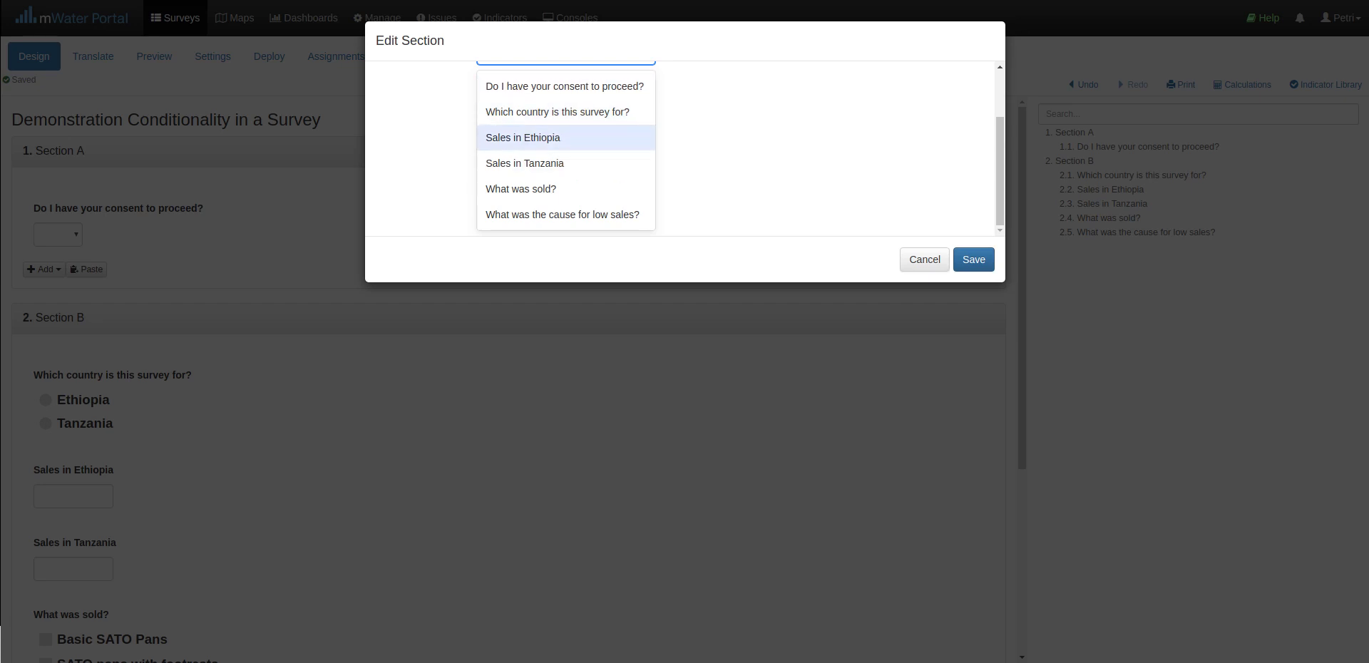
{"action": "scroll", "coordinate": [563, 86], "scroll_direction": "up", "scroll_amount": 2}
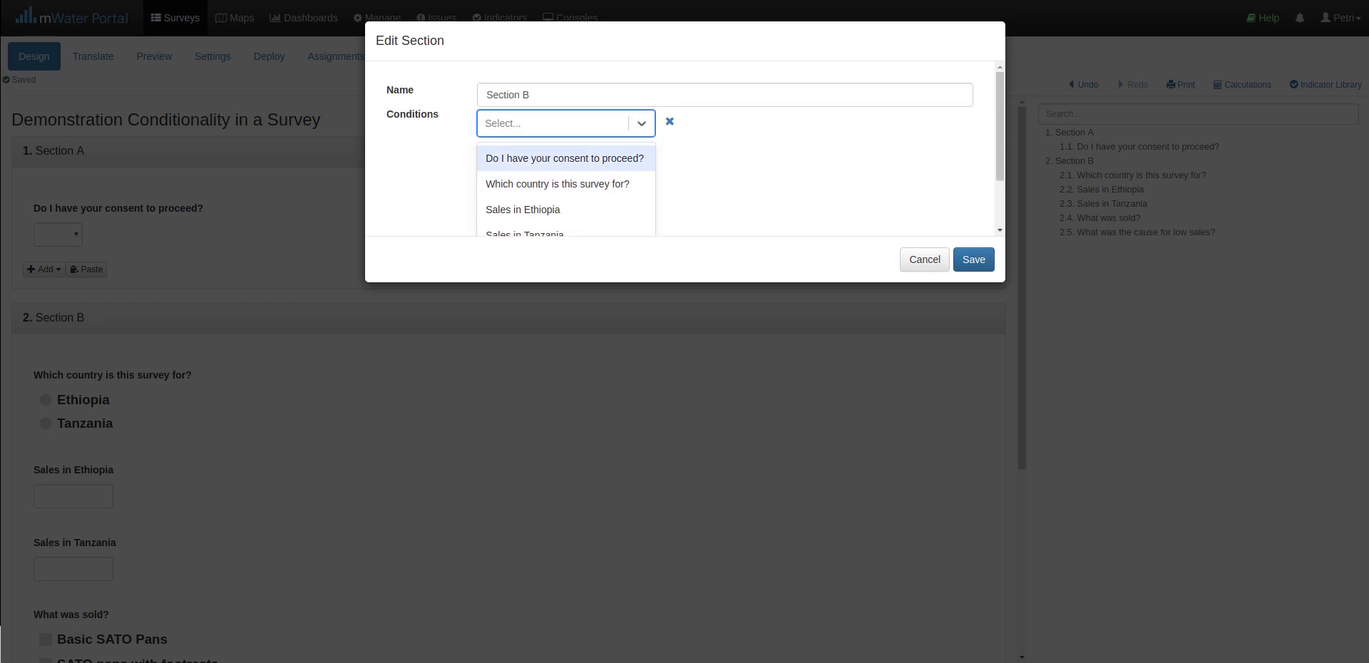
{"action": "left_click", "coordinate": [565, 158]}
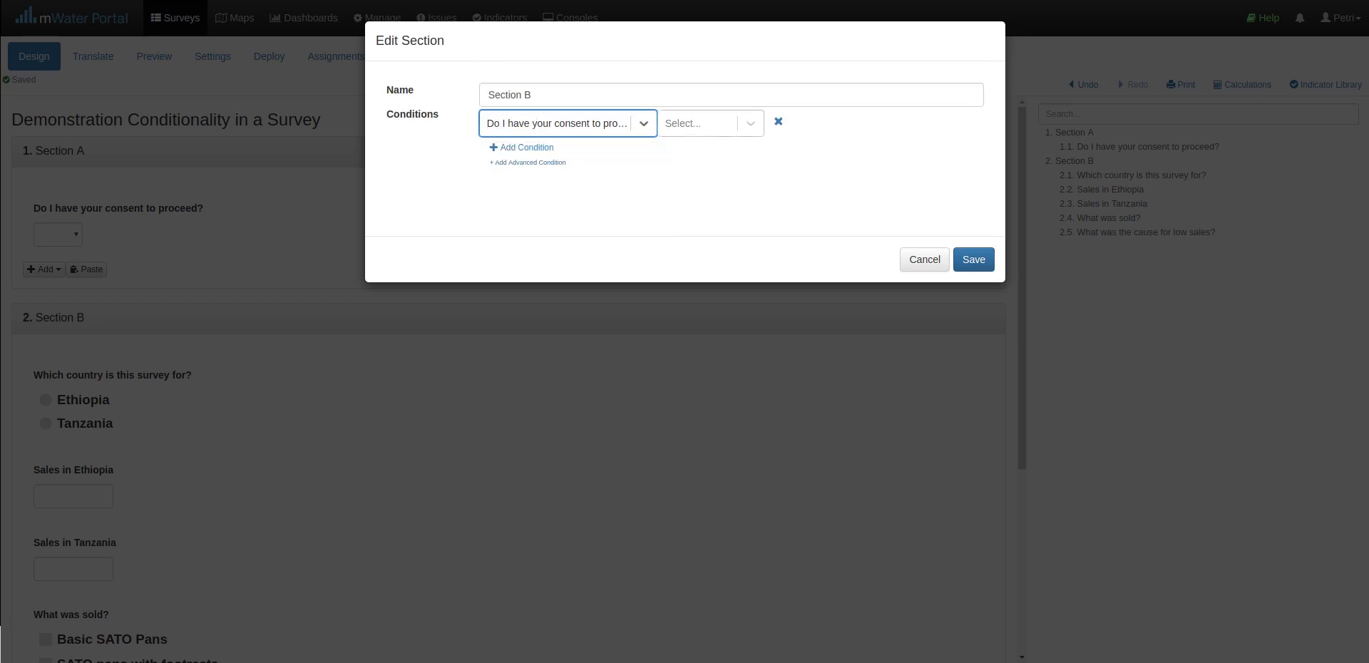
- Set the condition to 'is Yes' and save Section B
{"action": "left_click", "coordinate": [706, 124]}
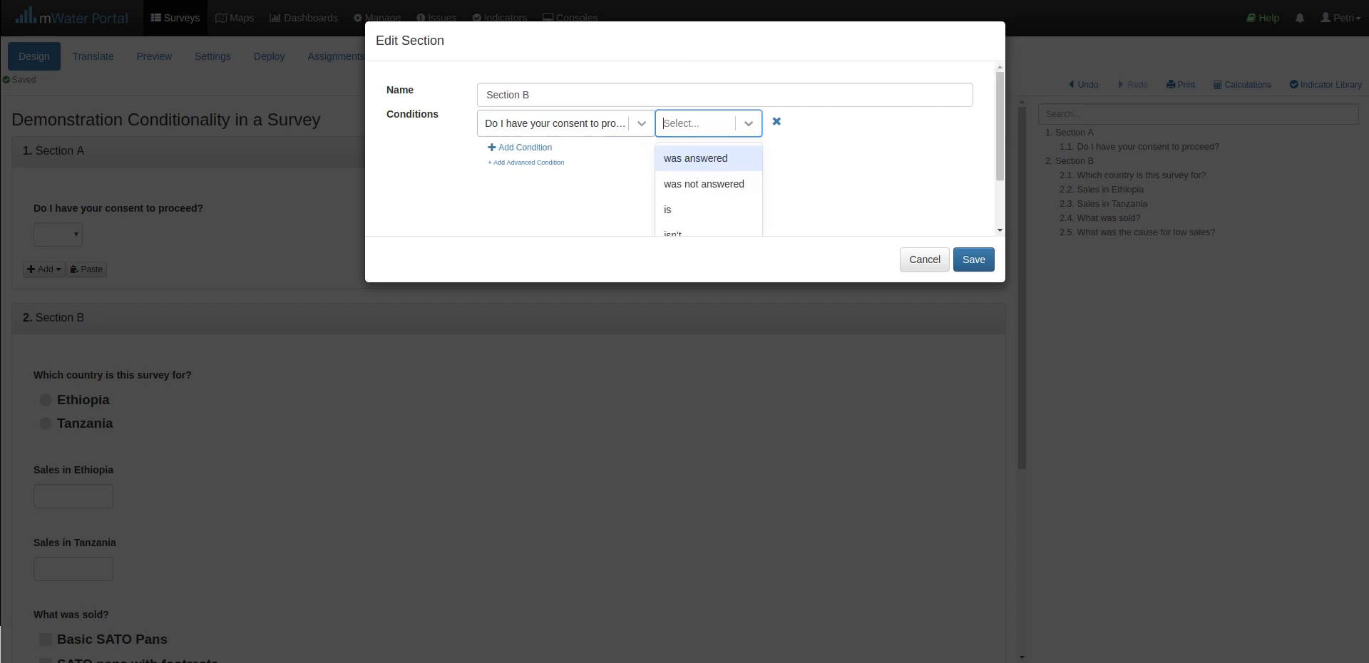
{"action": "scroll", "coordinate": [706, 118], "scroll_direction": "down", "scroll_amount": 2}
{"action": "key", "text": "Up"}
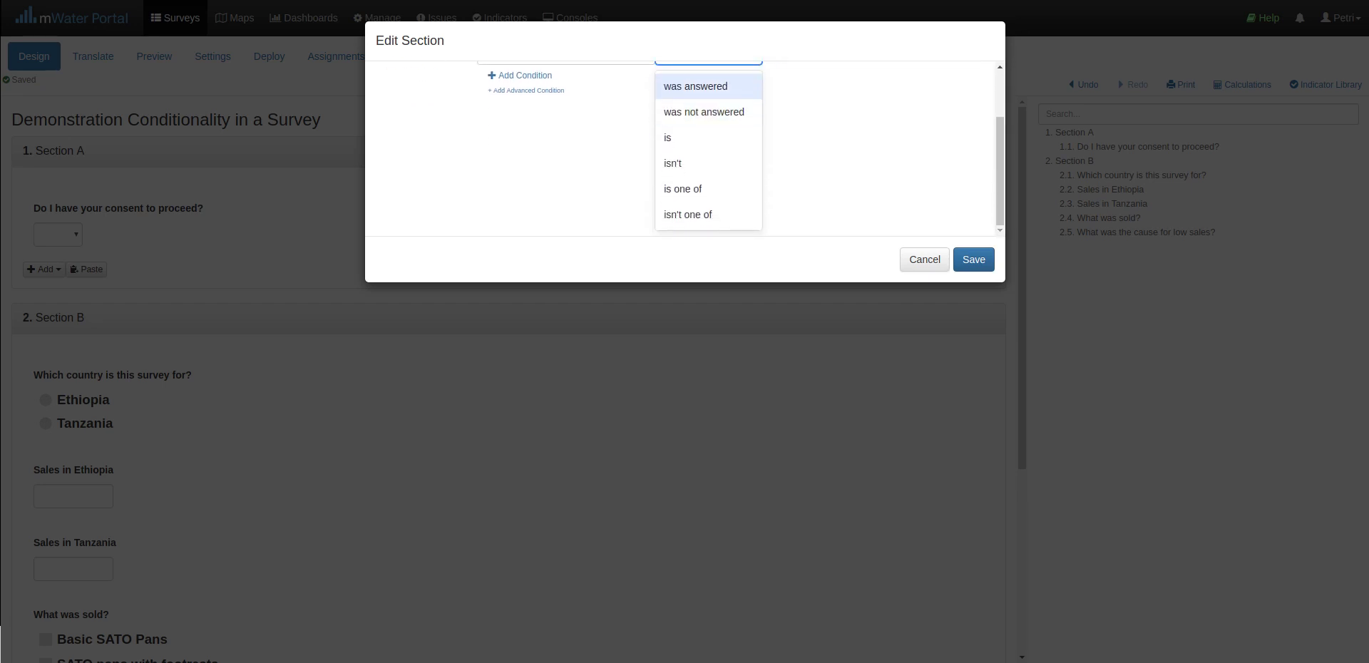
{"action": "key", "text": "Down"}
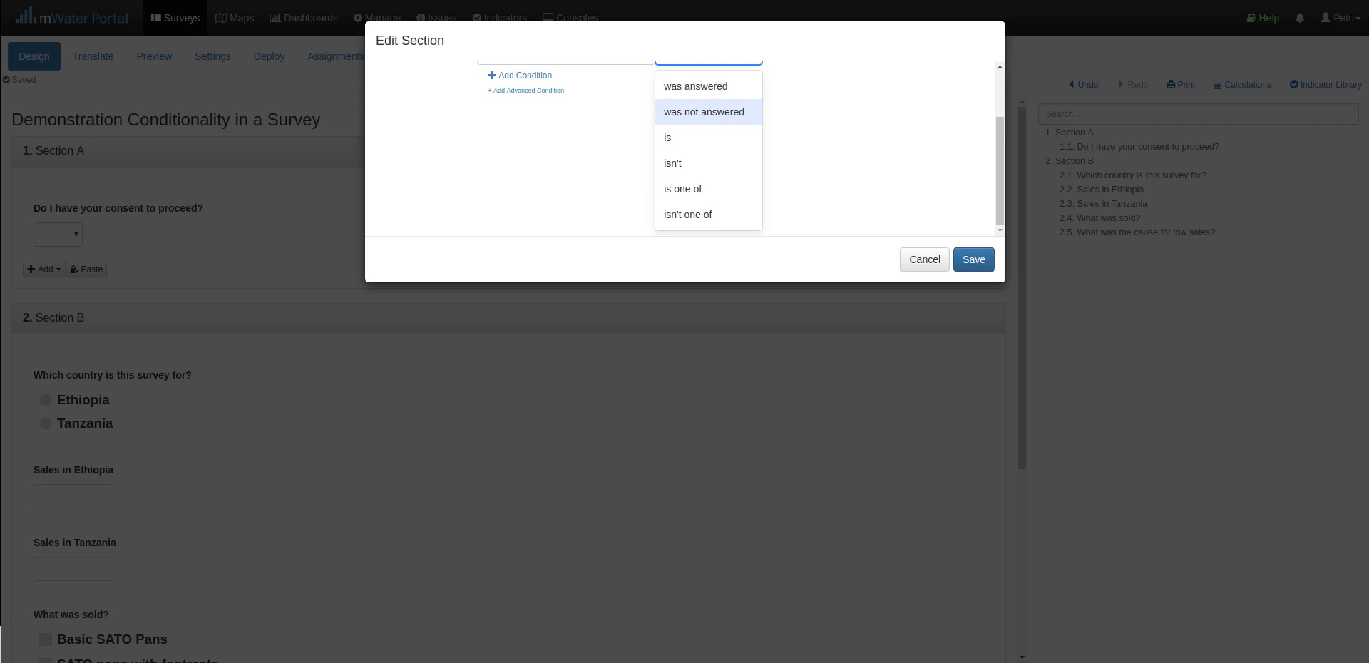
{"action": "key", "text": "Down"}
{"action": "key", "text": "Down"}
{"action": "key", "text": "Up"}
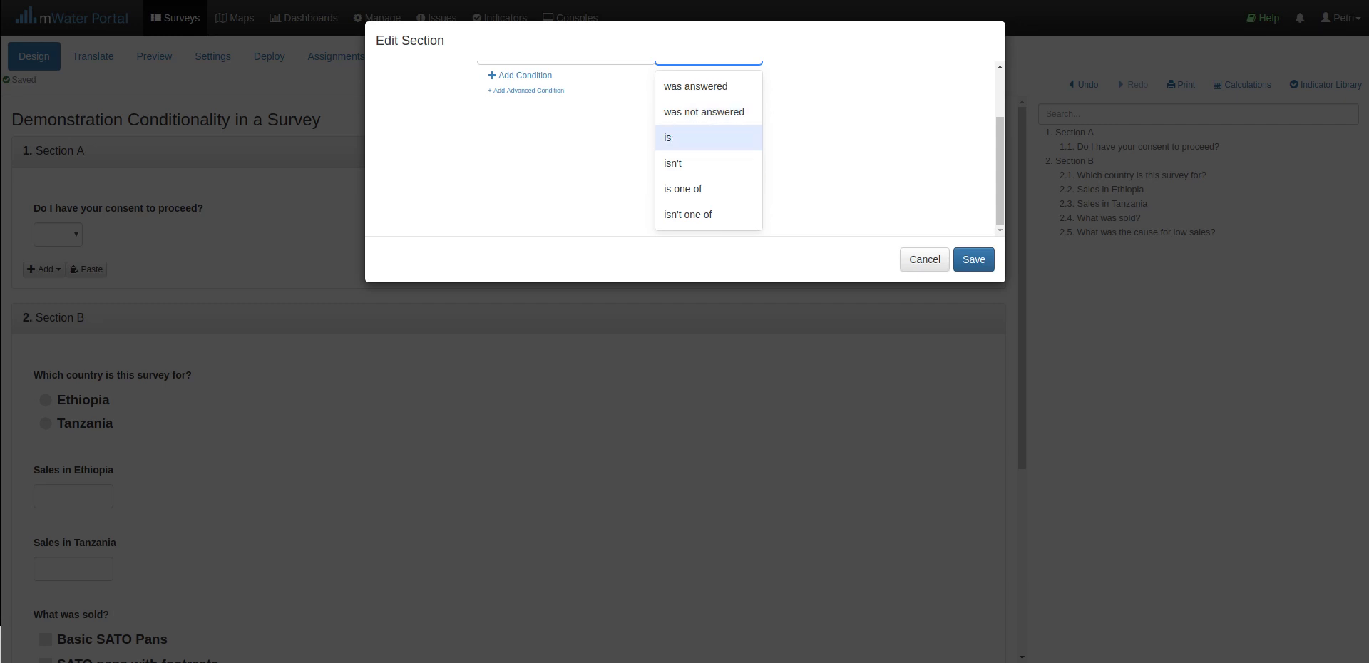
{"action": "key", "text": "Down"}
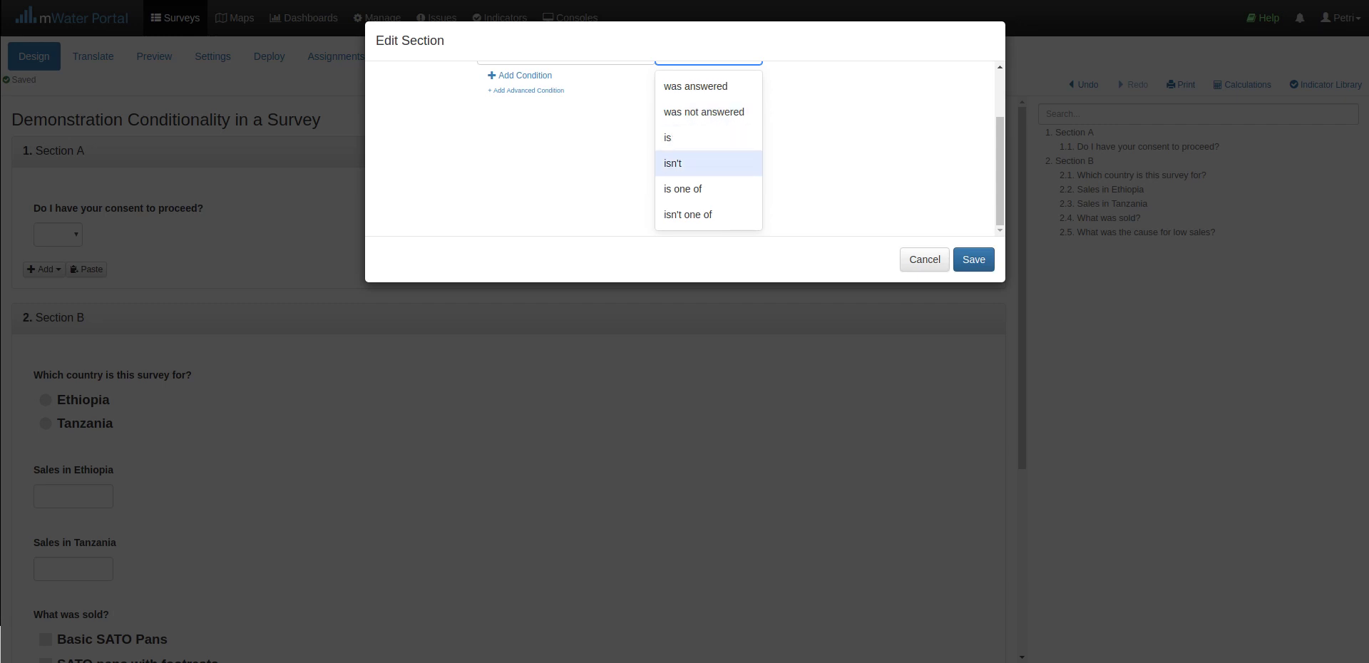
{"action": "key", "text": "Down"}
{"action": "key", "text": "Down"}
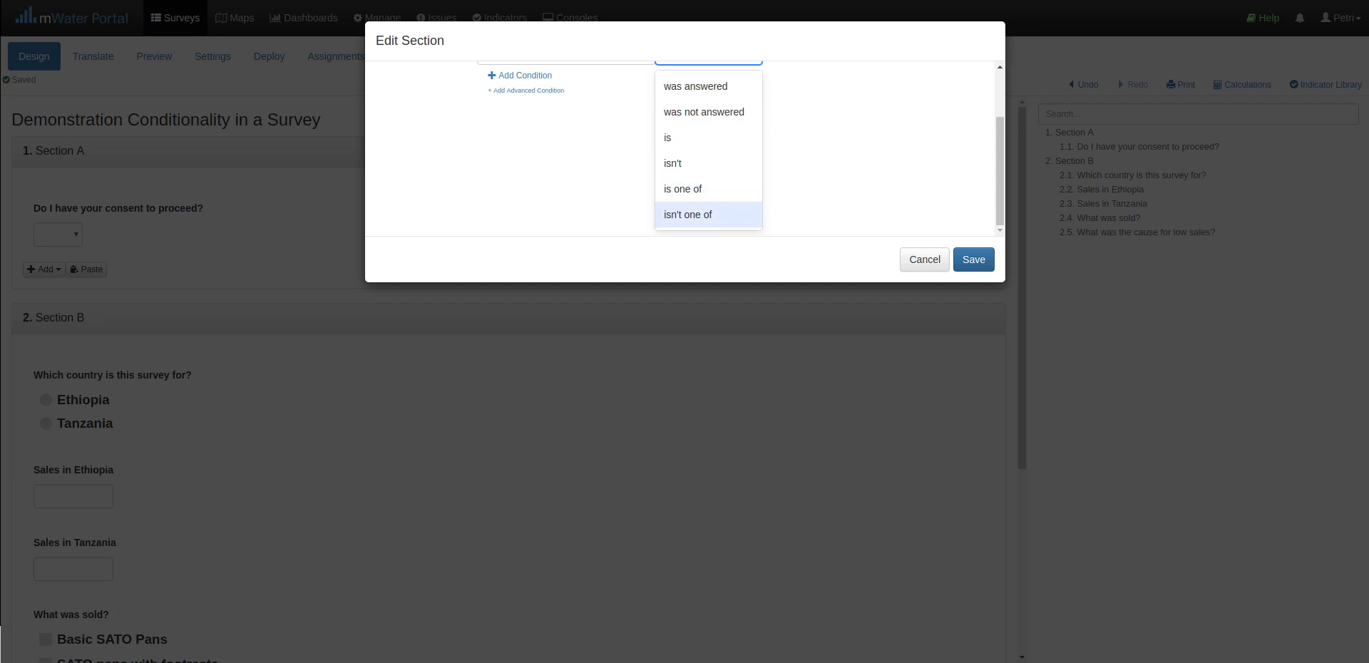
{"action": "key", "text": "Up"}
{"action": "key", "text": "Up"}
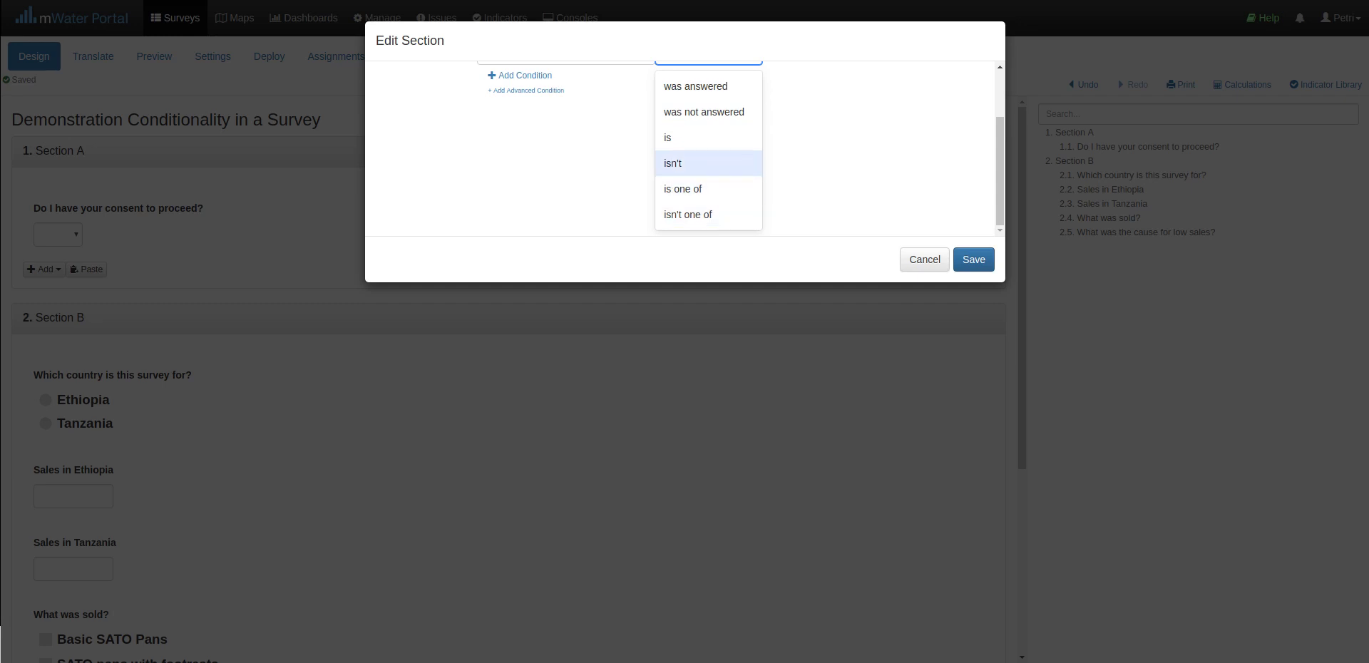
{"action": "key", "text": "Up"}
{"action": "key", "text": "Return"}
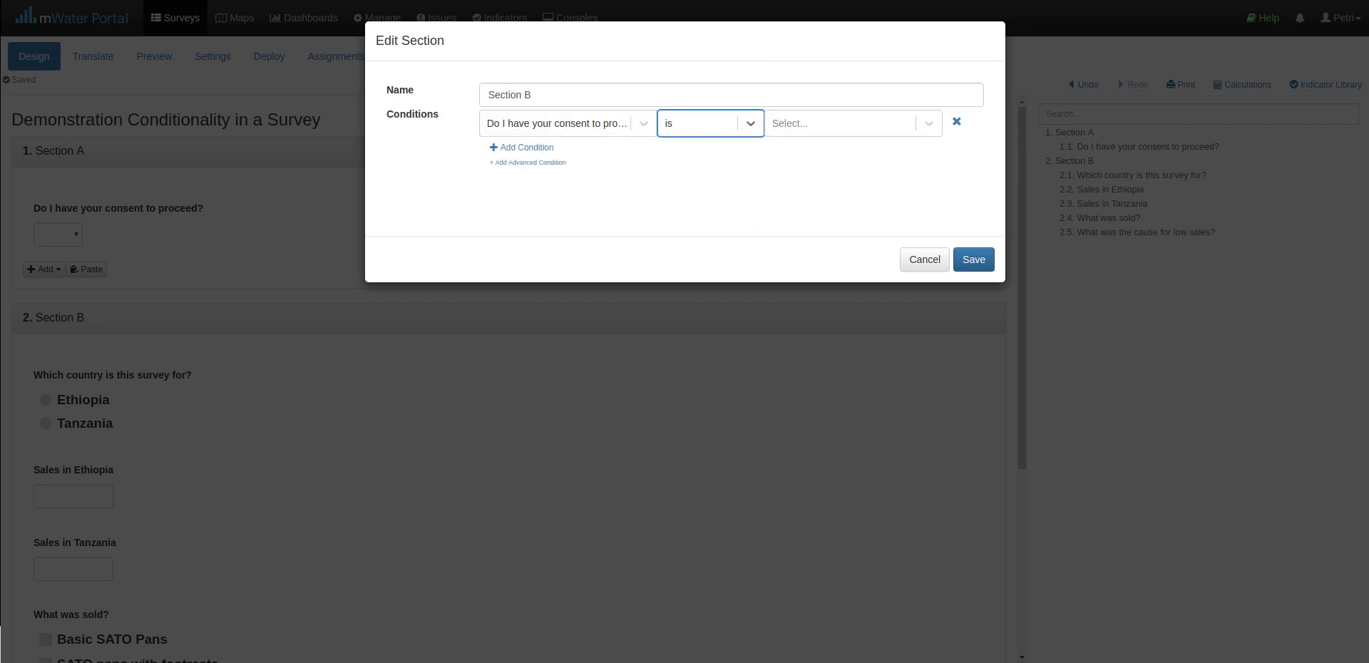
{"action": "left_click", "coordinate": [841, 124]}
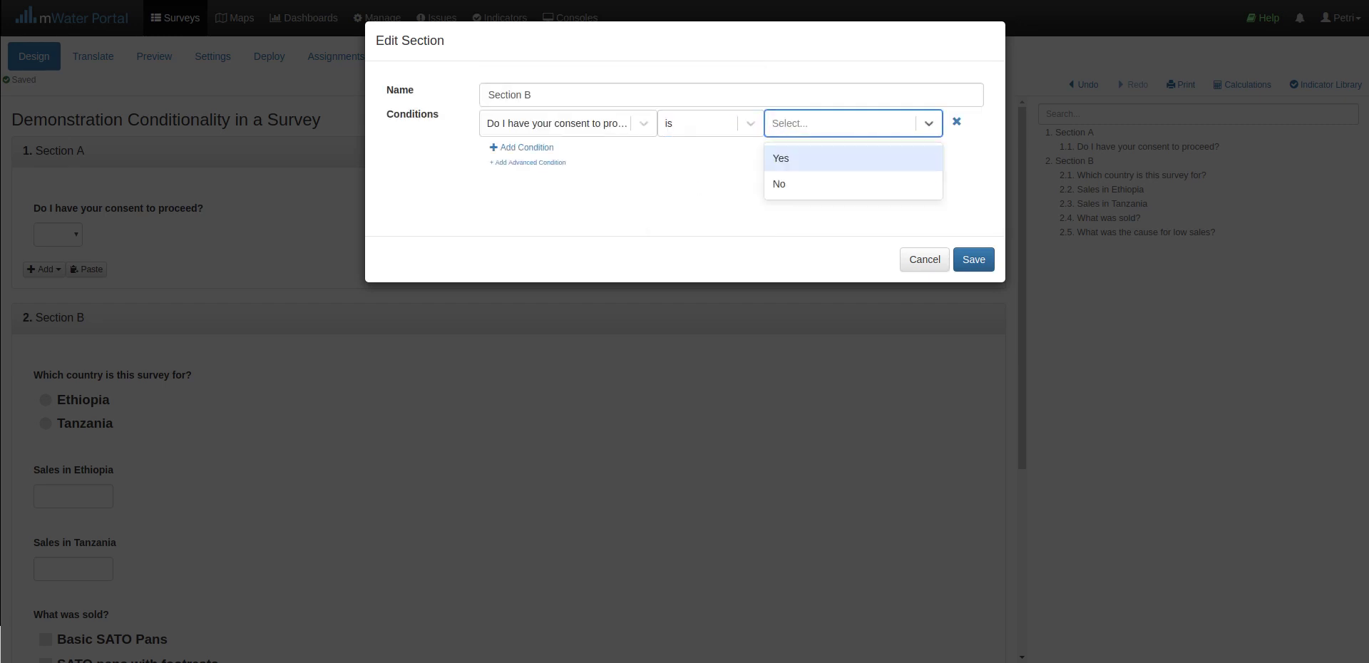
{"action": "key", "text": "Return"}
{"action": "left_click", "coordinate": [973, 260]}
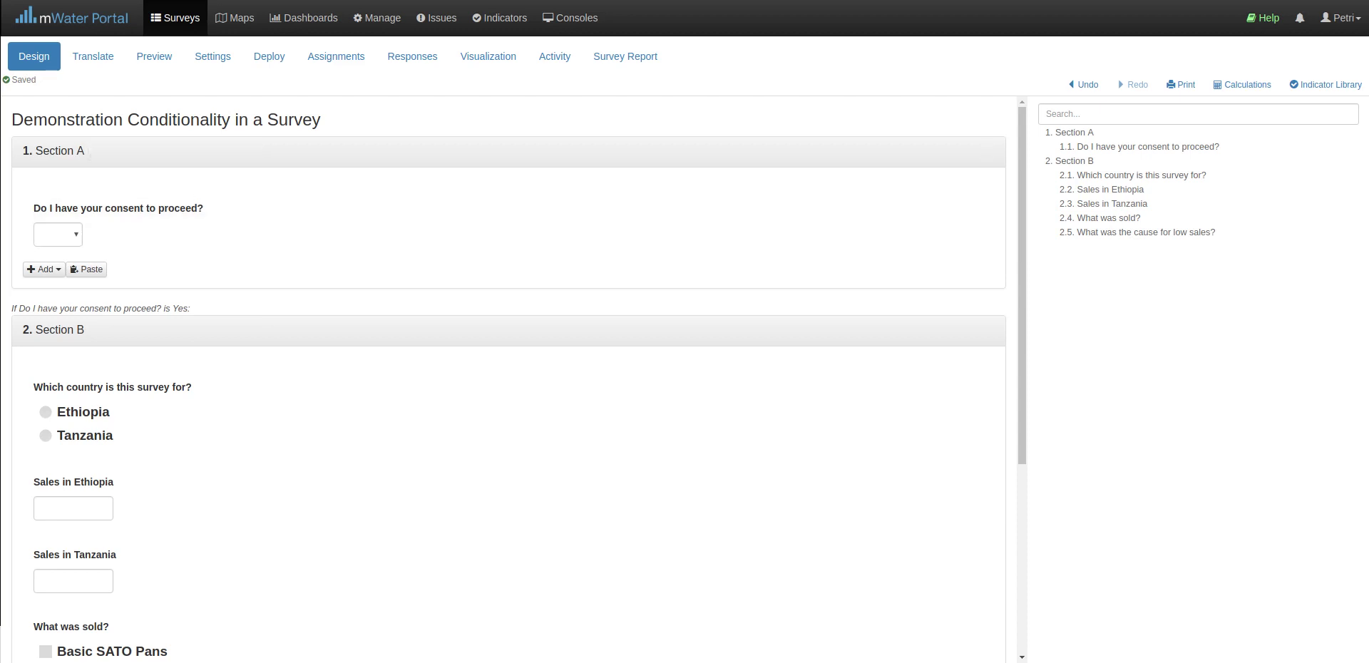
- Preview the survey, answering consent No and then Yes to see Section B appear
{"action": "left_click", "coordinate": [154, 56]}
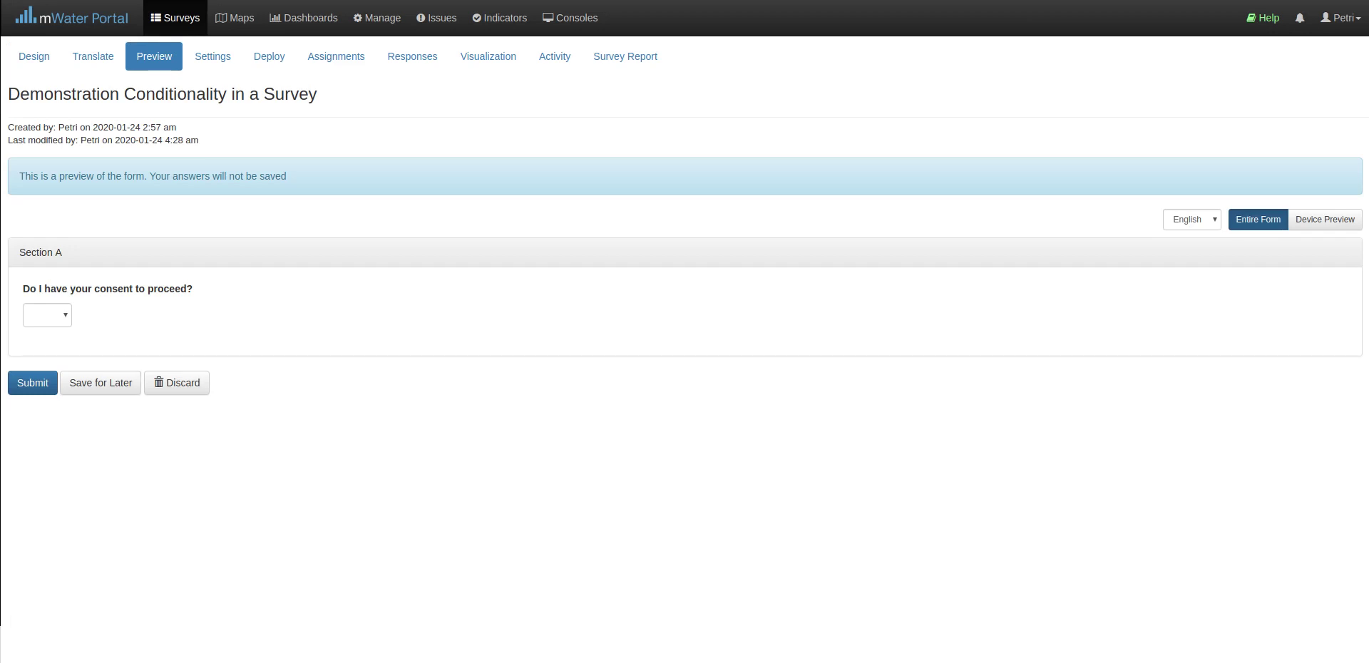
{"action": "left_click", "coordinate": [47, 315]}
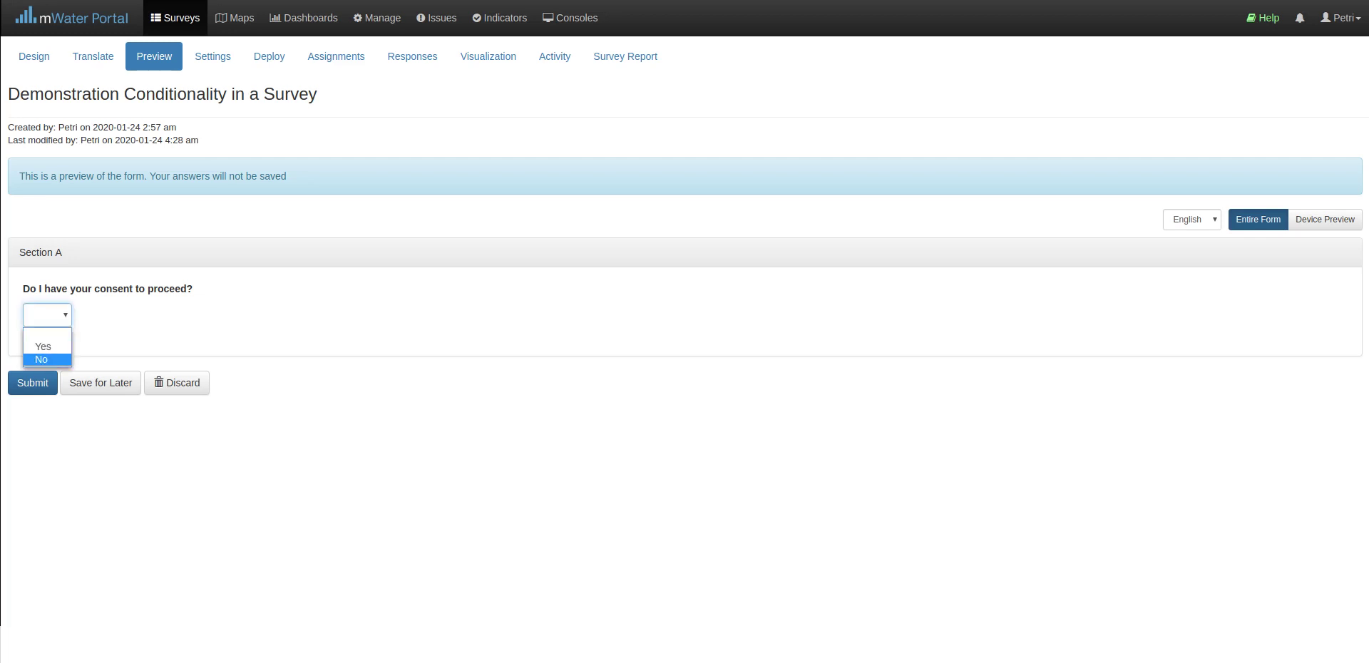
{"action": "left_click", "coordinate": [44, 360]}
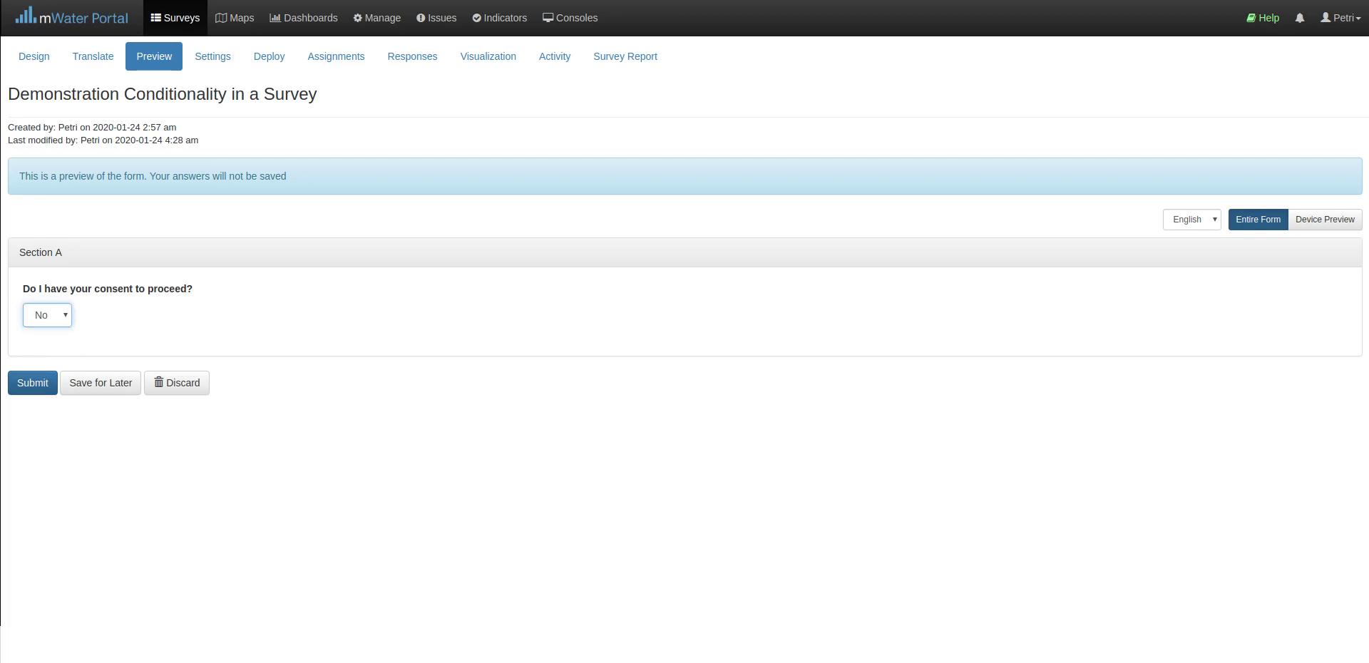
{"action": "left_click", "coordinate": [47, 315]}
{"action": "left_click", "coordinate": [42, 347]}
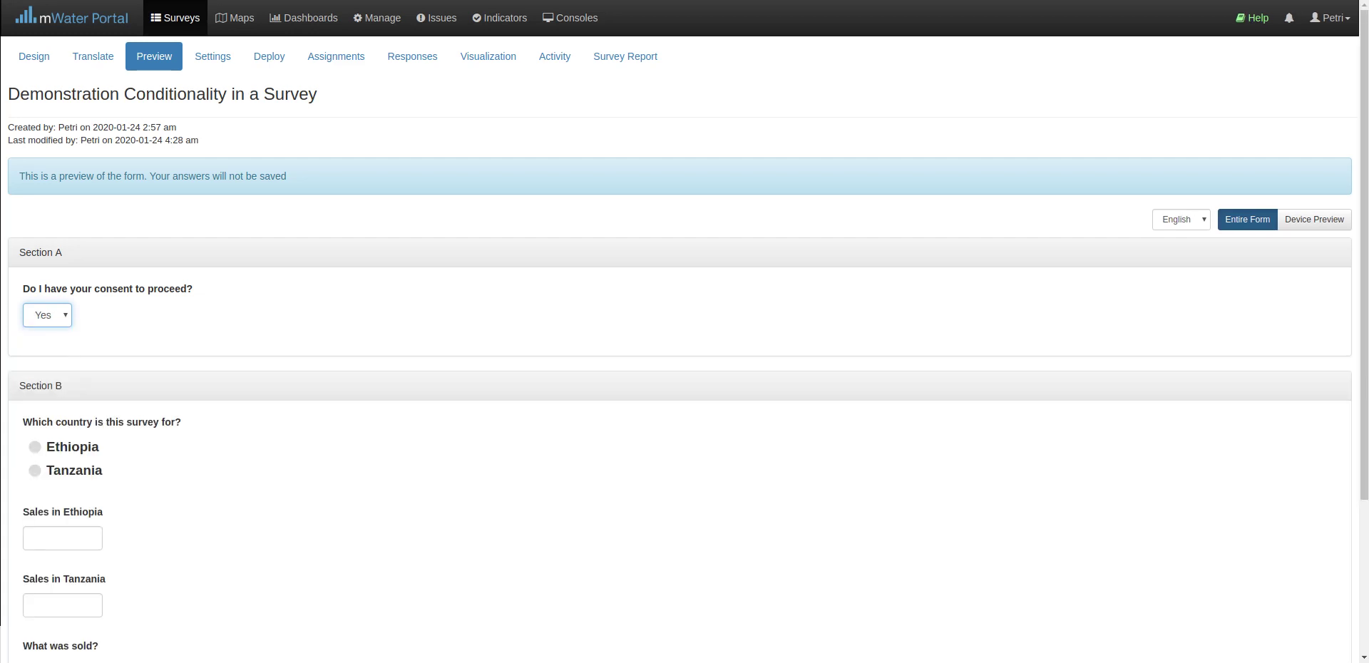
{"action": "scroll", "coordinate": [685, 349], "scroll_direction": "down", "scroll_amount": 3}
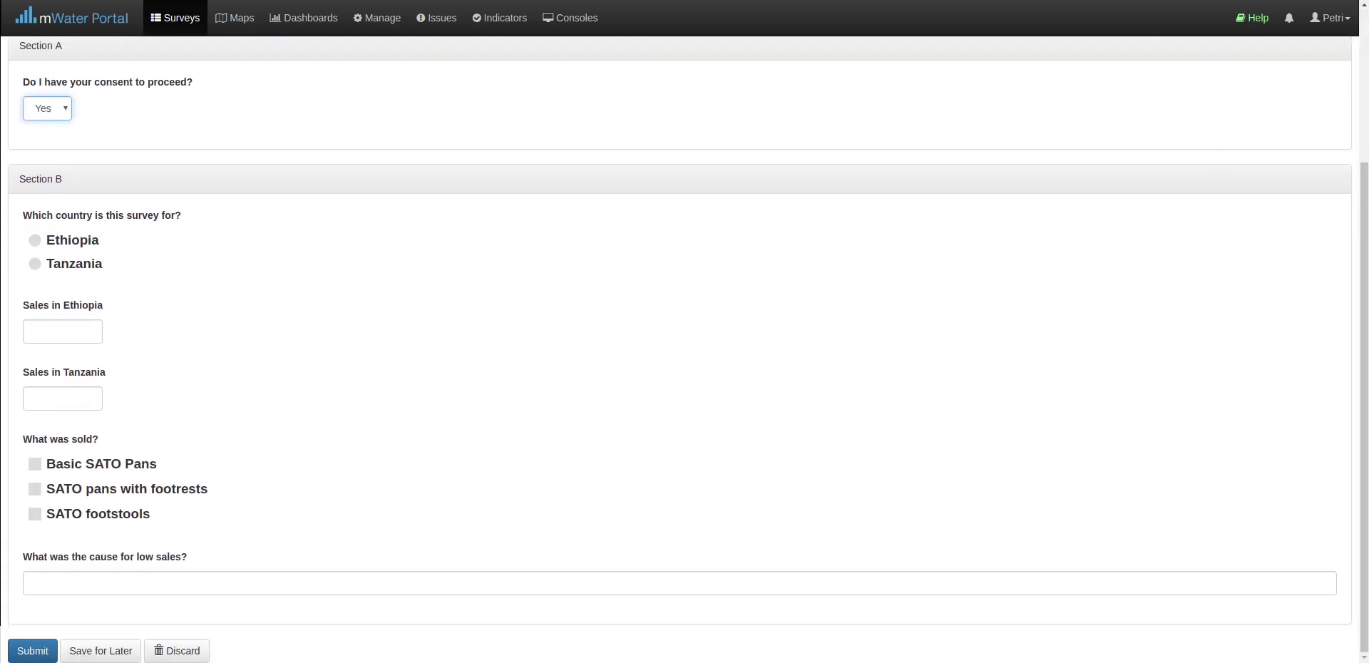
{"action": "scroll", "coordinate": [685, 349], "scroll_direction": "up", "scroll_amount": 3}
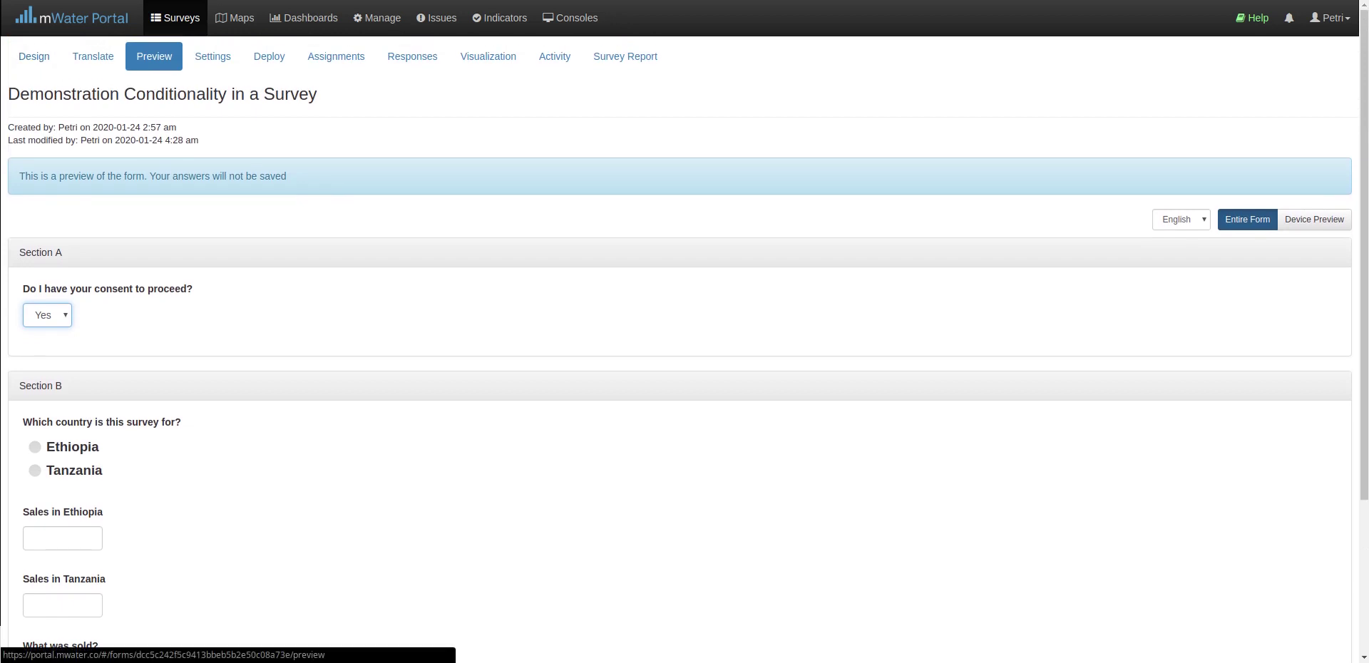
- Return to the Design view and scroll down to the Sales in Ethiopia question
{"action": "left_click", "coordinate": [34, 56]}
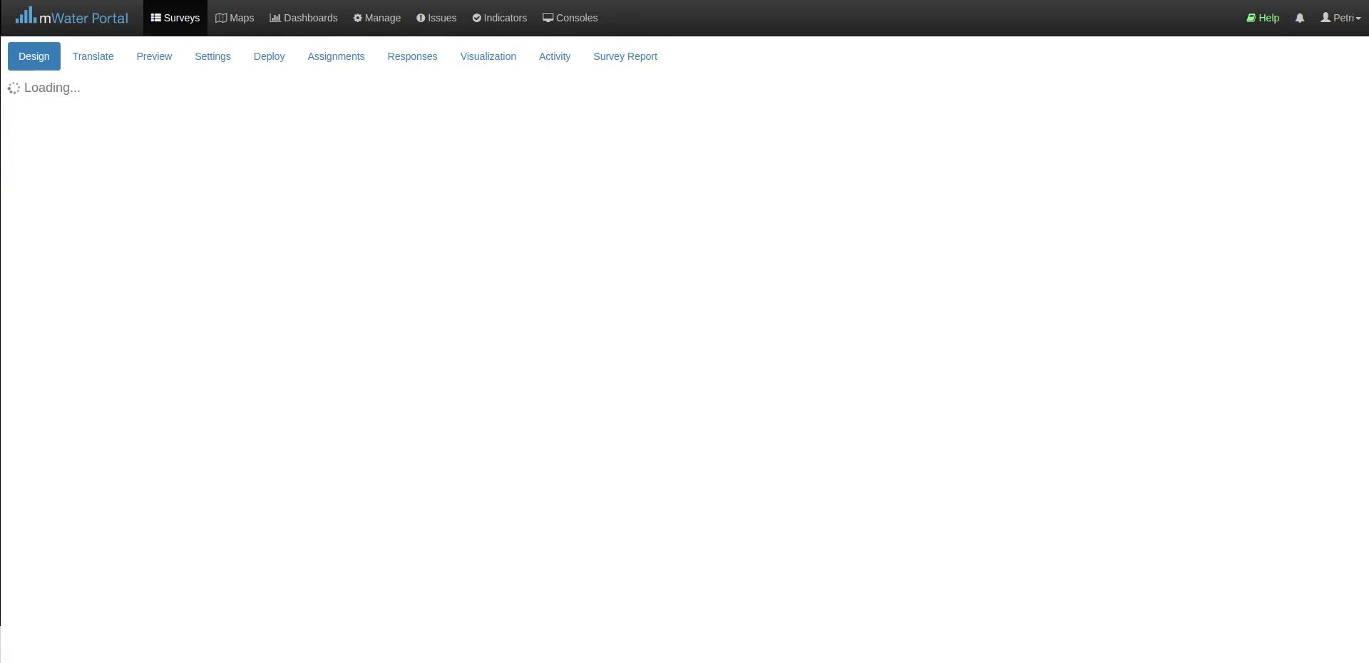
{"action": "scroll", "coordinate": [499, 253], "scroll_direction": "down", "scroll_amount": 3}
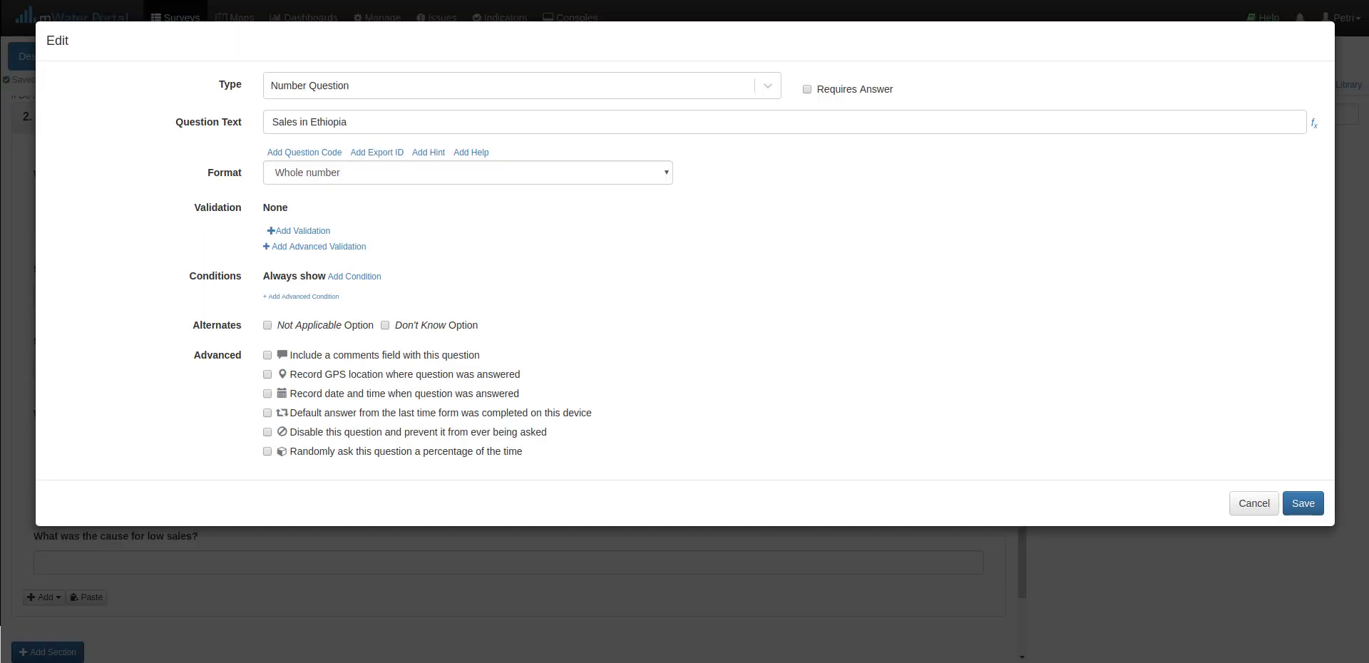
- Give Sales in Ethiopia the condition 'Which country is this survey for? is Ethiopia' and save
{"action": "left_click_drag", "start_coordinate": [189, 276], "coordinate": [230, 275]}
{"action": "left_click", "coordinate": [354, 276]}
{"action": "left_click", "coordinate": [335, 279]}
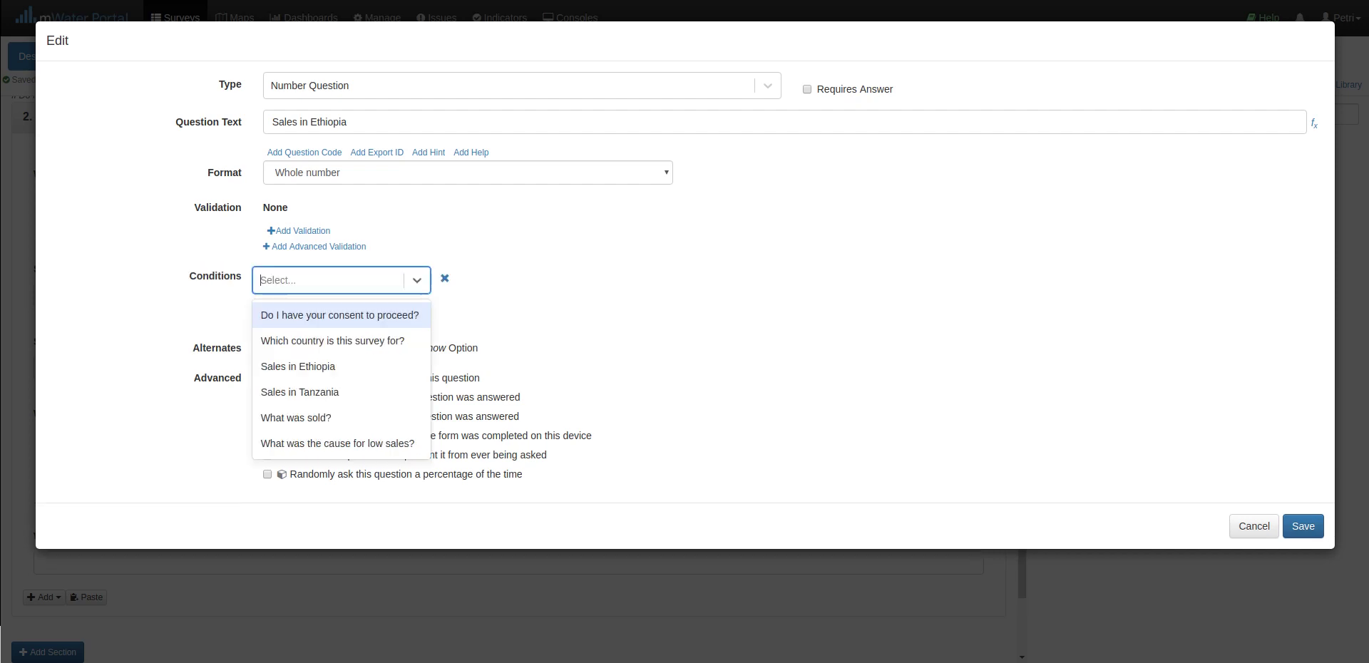
{"action": "key", "text": "Down"}
{"action": "key", "text": "Down"}
{"action": "key", "text": "Up"}
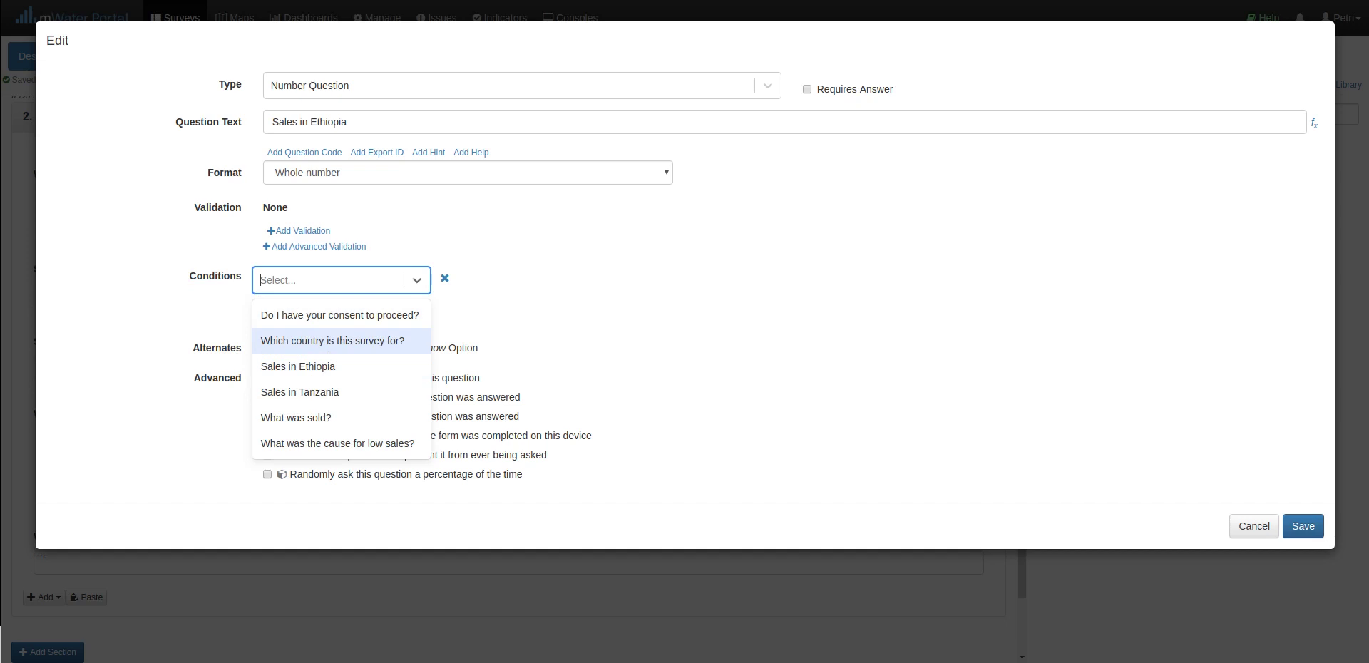
{"action": "key", "text": "Return"}
{"action": "key", "text": "Down"}
{"action": "key", "text": "Down"}
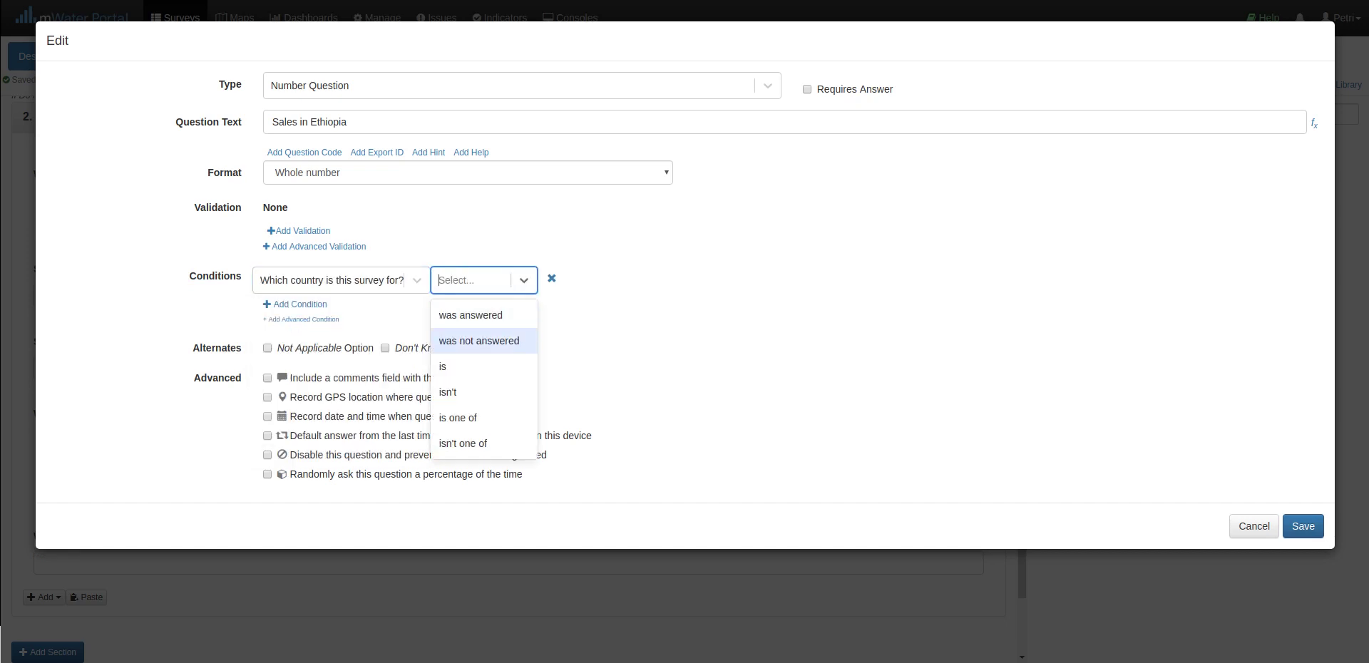
{"action": "key", "text": "Down"}
{"action": "key", "text": "Up"}
{"action": "key", "text": "Down"}
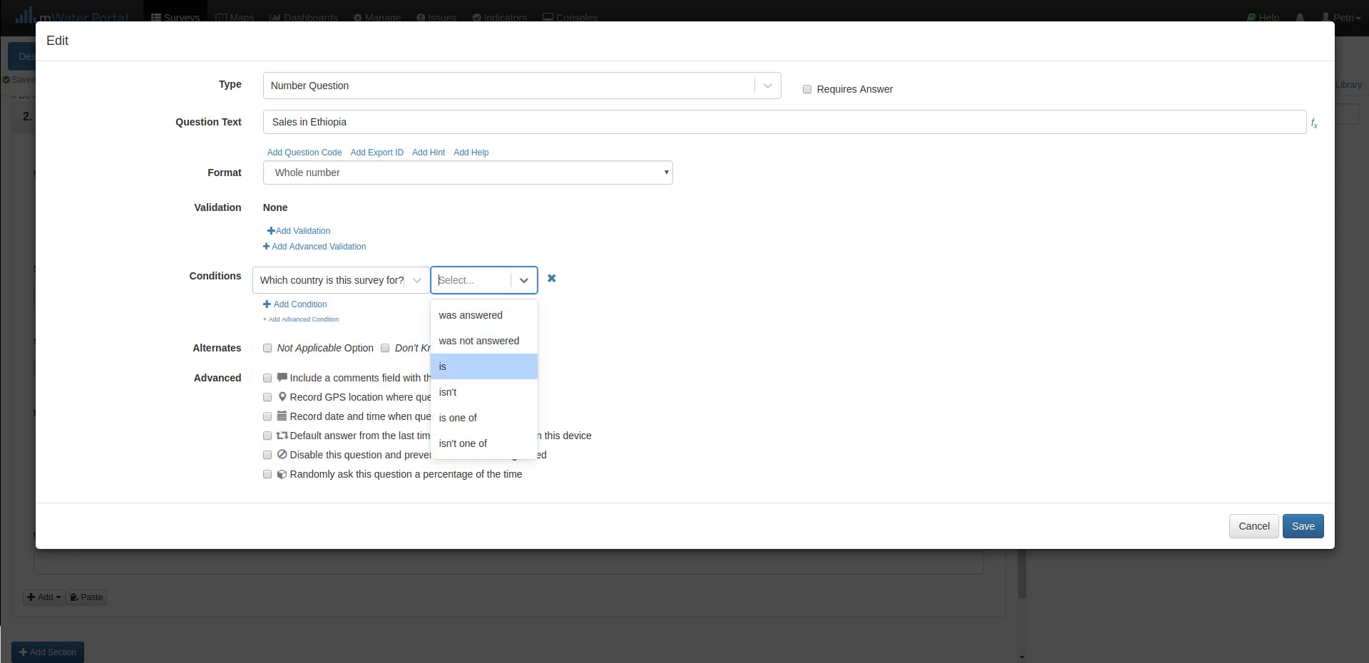
{"action": "key", "text": "Return"}
{"action": "key", "text": "Down"}
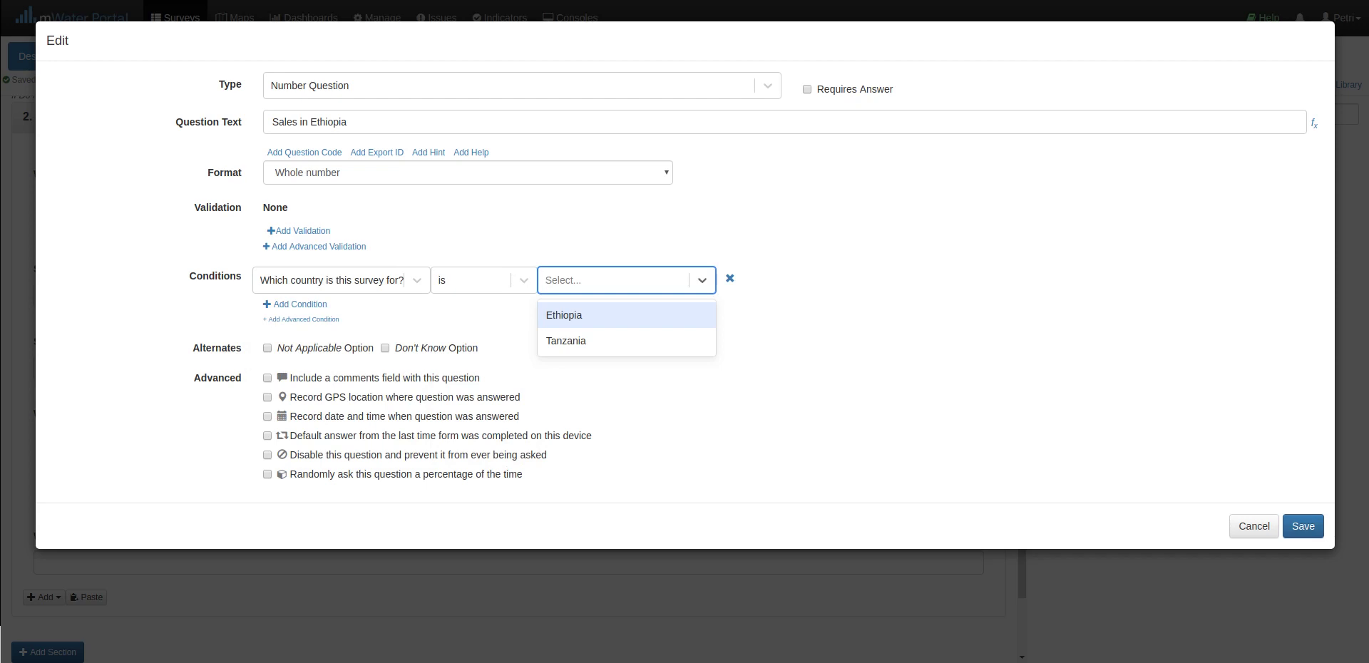
{"action": "key", "text": "Return"}
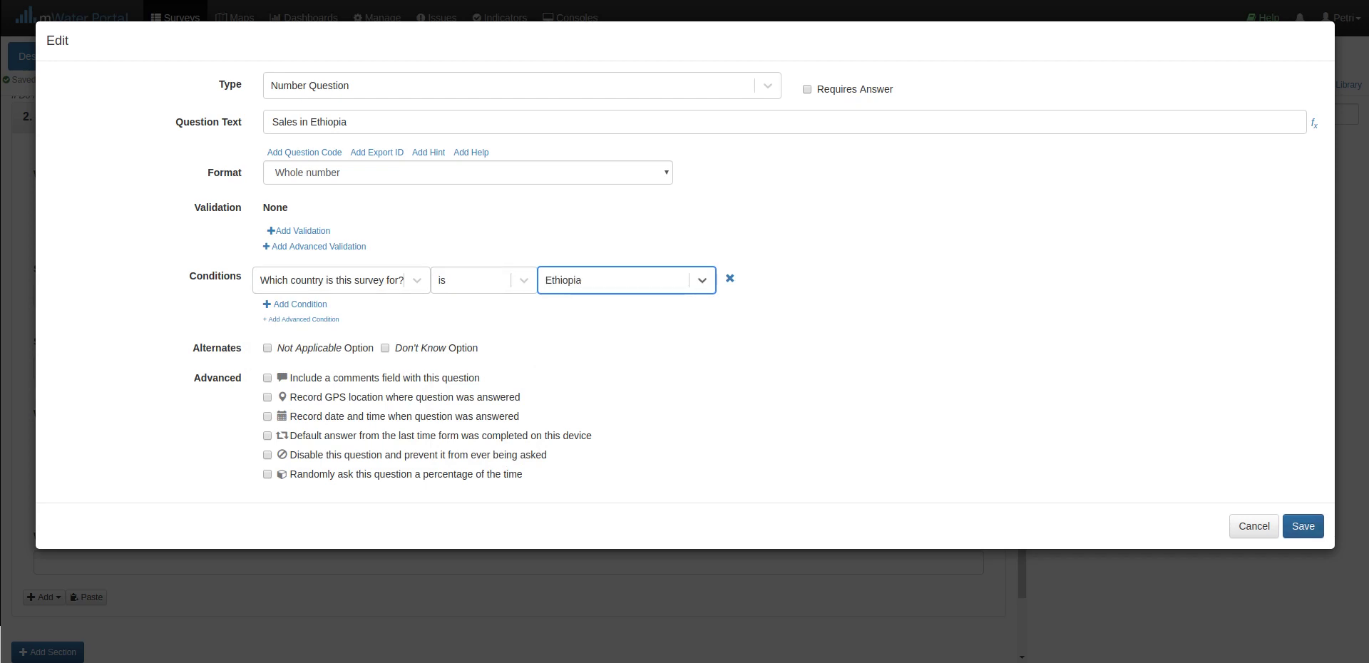
{"action": "left_click", "coordinate": [1303, 526]}
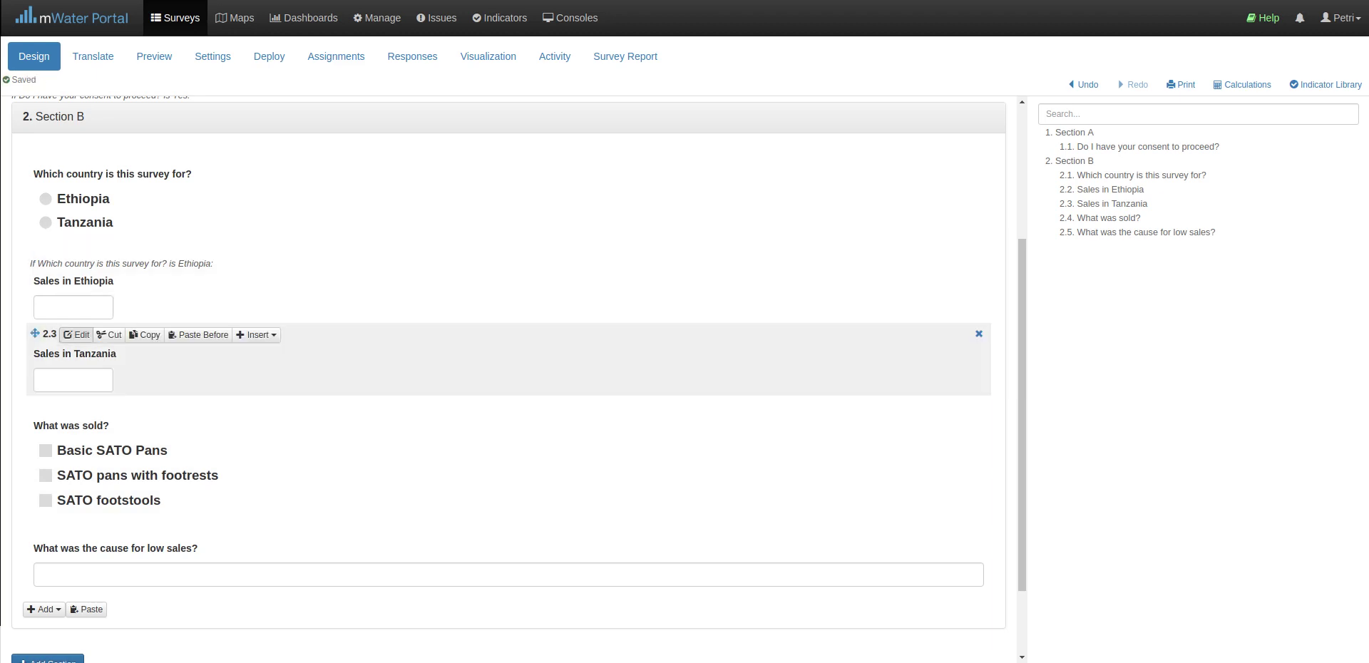
- Give Sales in Tanzania the condition 'Which country is this survey for? is Tanzania' and save
{"action": "left_click", "coordinate": [76, 334]}
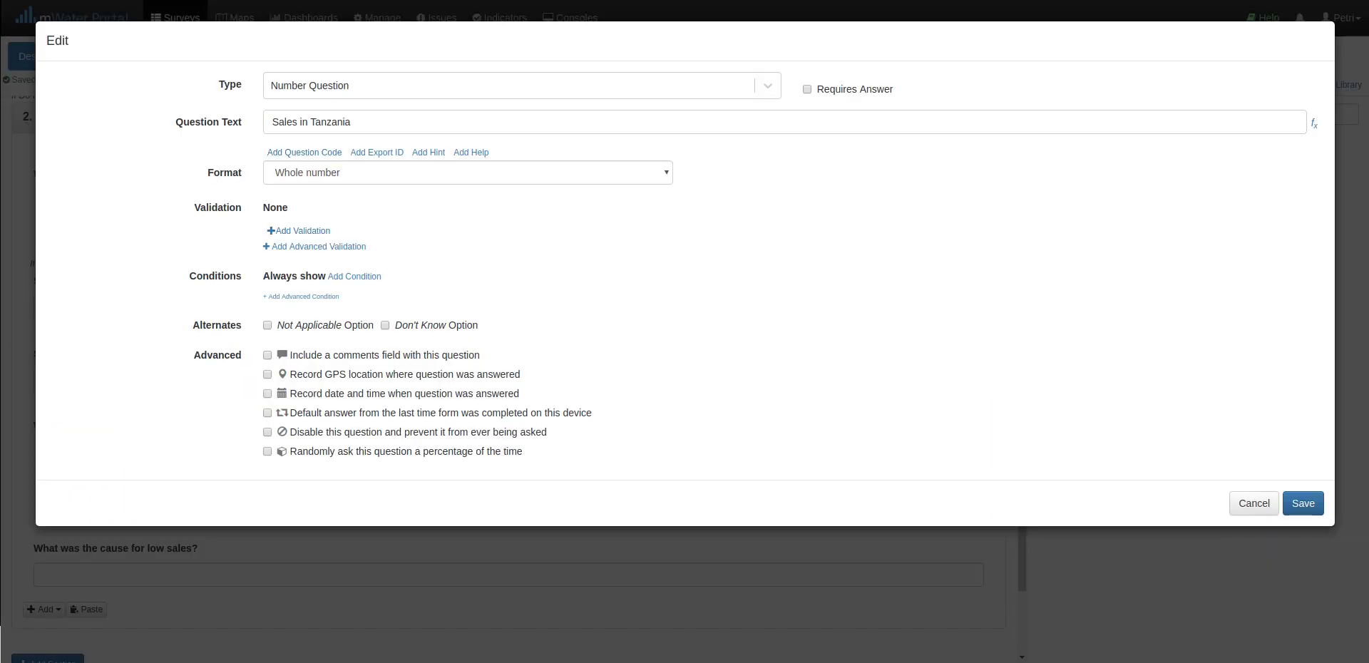
{"action": "left_click", "coordinate": [355, 276]}
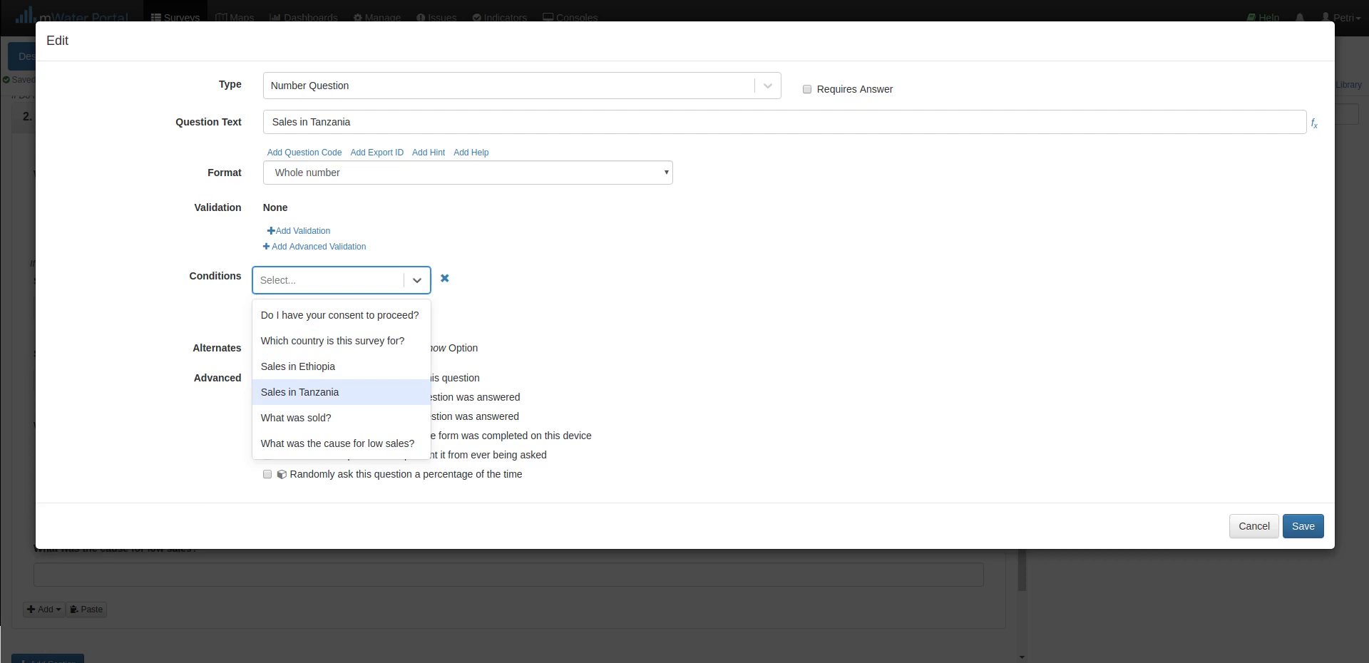
{"action": "left_click", "coordinate": [332, 341]}
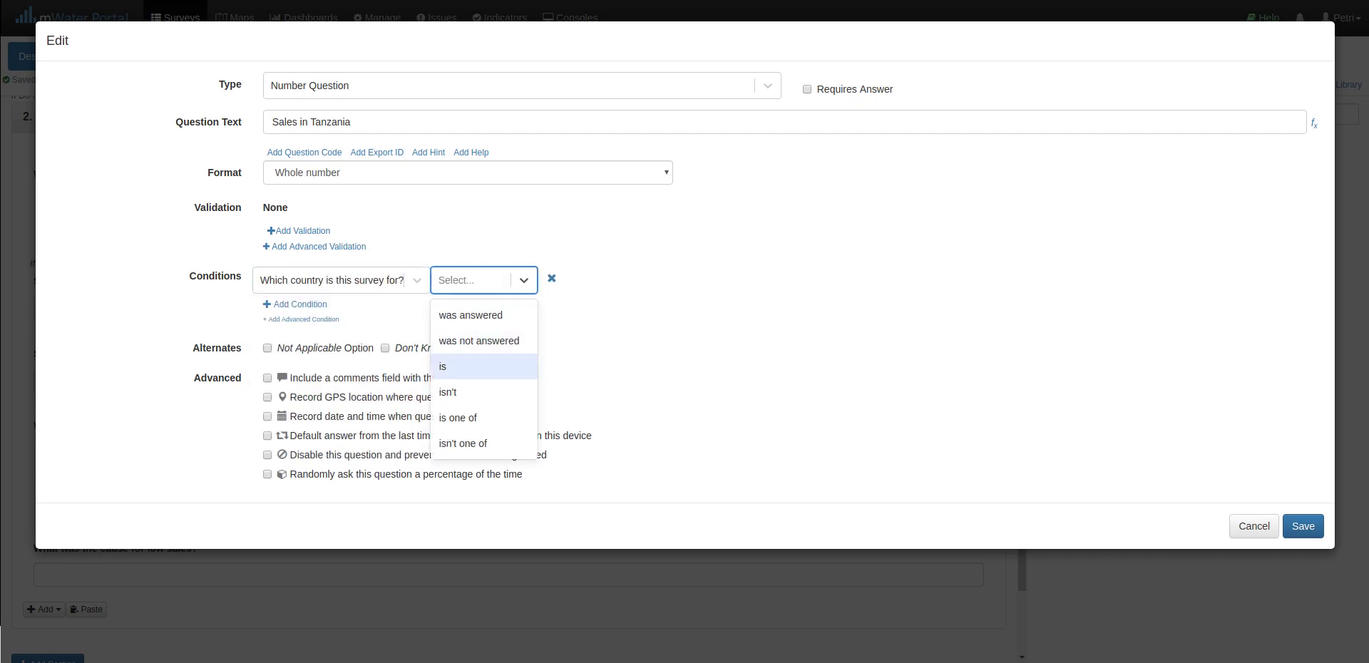
{"action": "left_click", "coordinate": [456, 366]}
{"action": "left_click", "coordinate": [613, 280]}
{"action": "left_click", "coordinate": [570, 339]}
{"action": "left_click", "coordinate": [1304, 526]}
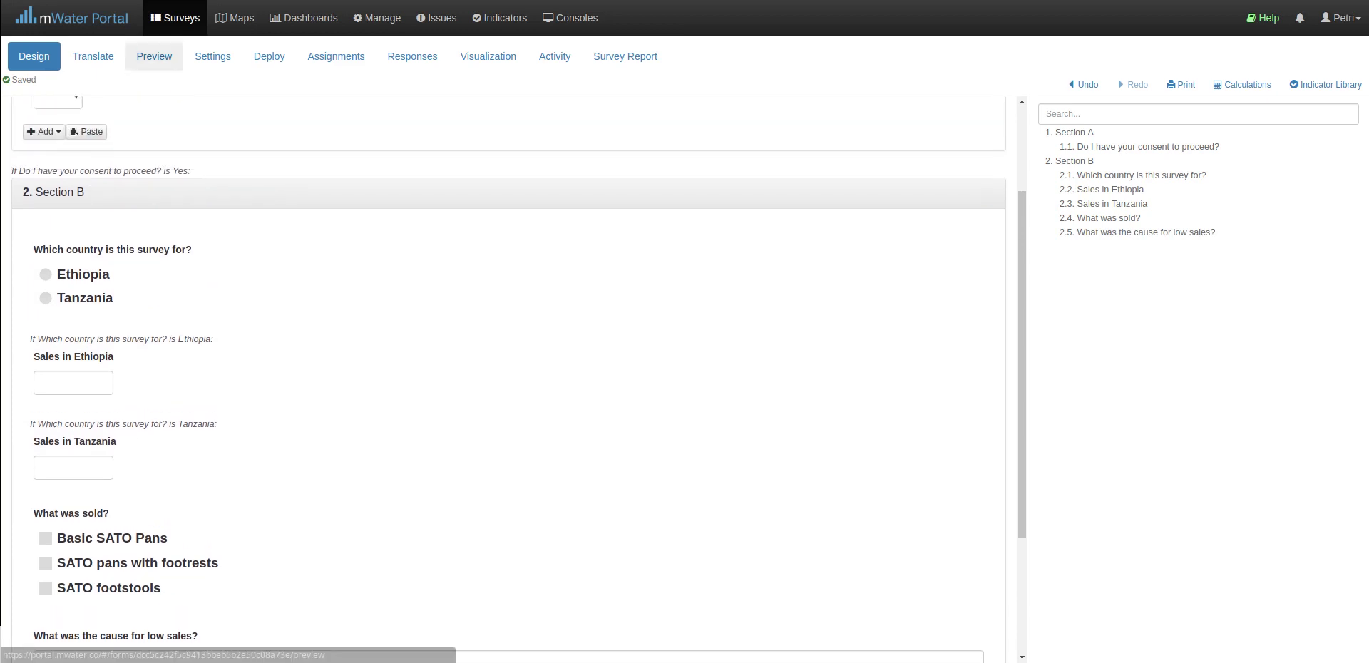
- Preview with consent Yes, then pick Ethiopia and Tanzania in turn to check each sales field
{"action": "left_click", "coordinate": [154, 56]}
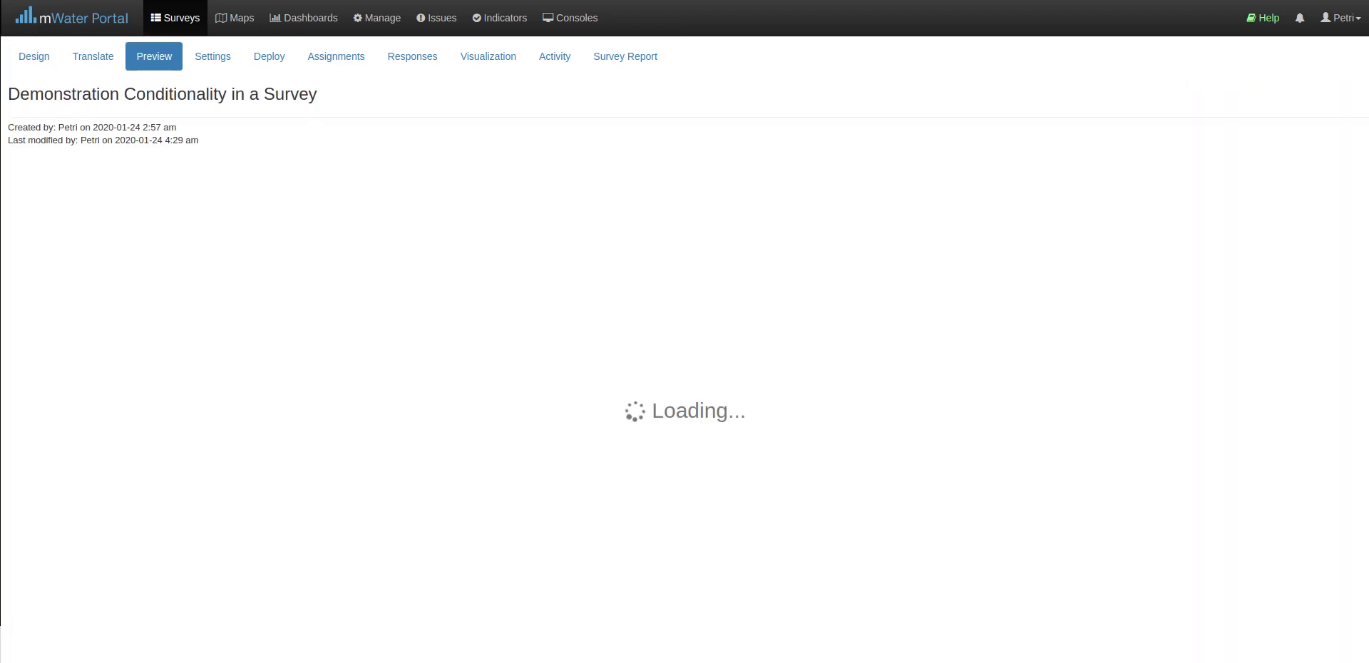
{"action": "left_click", "coordinate": [47, 315]}
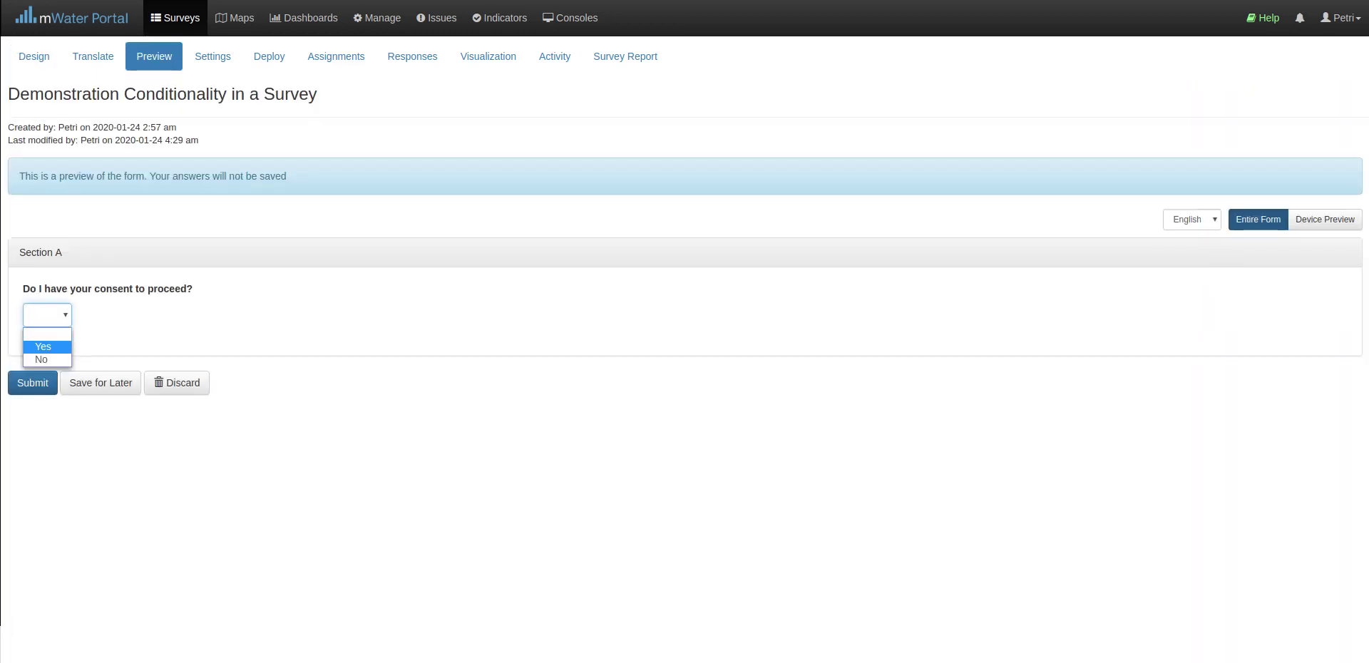
{"action": "left_click", "coordinate": [43, 346]}
{"action": "scroll", "coordinate": [679, 349], "scroll_direction": "down", "scroll_amount": 2}
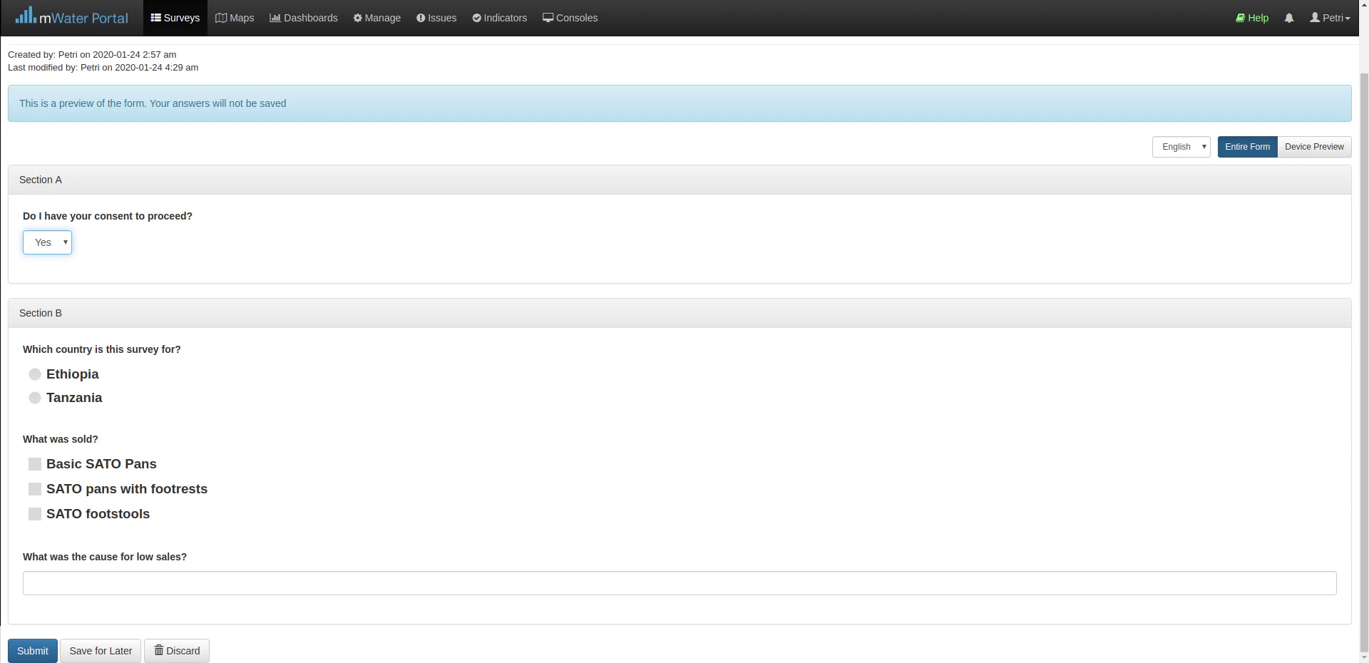
{"action": "left_click", "coordinate": [36, 374]}
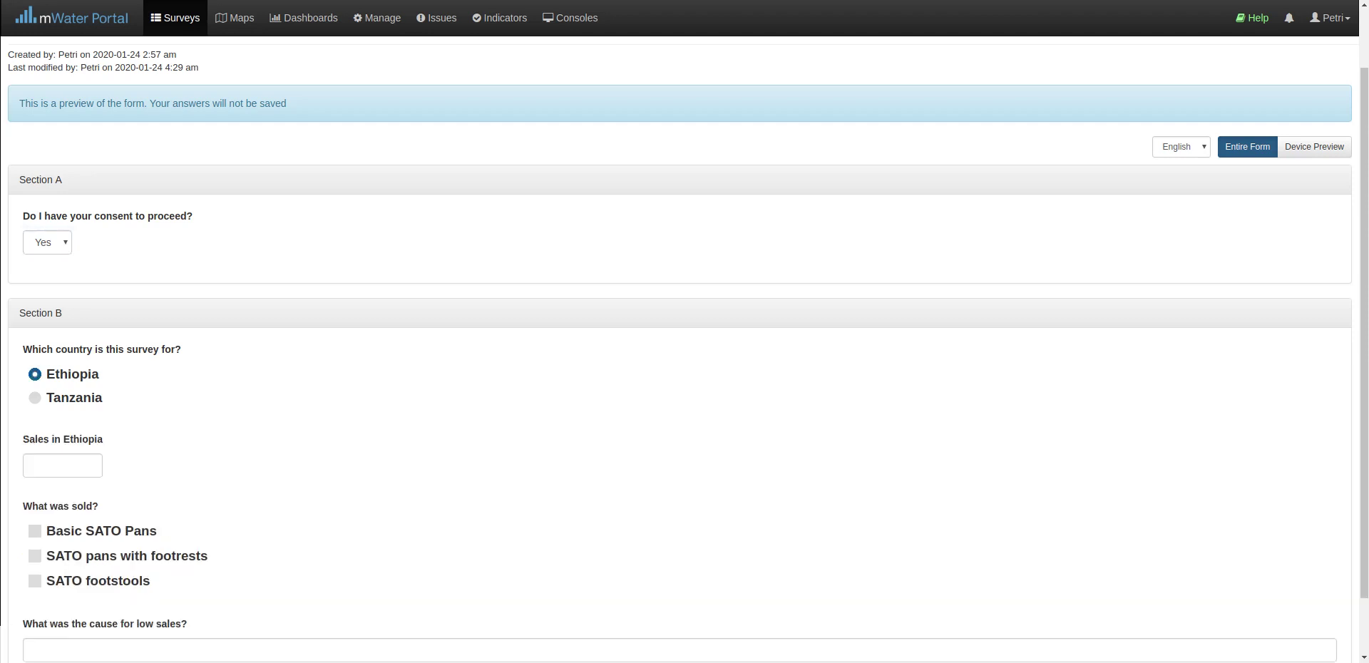
{"action": "left_click", "coordinate": [36, 375]}
{"action": "left_click", "coordinate": [36, 398]}
{"action": "left_click", "coordinate": [36, 398]}
{"action": "scroll", "coordinate": [35, 398], "scroll_direction": "up", "scroll_amount": 2}
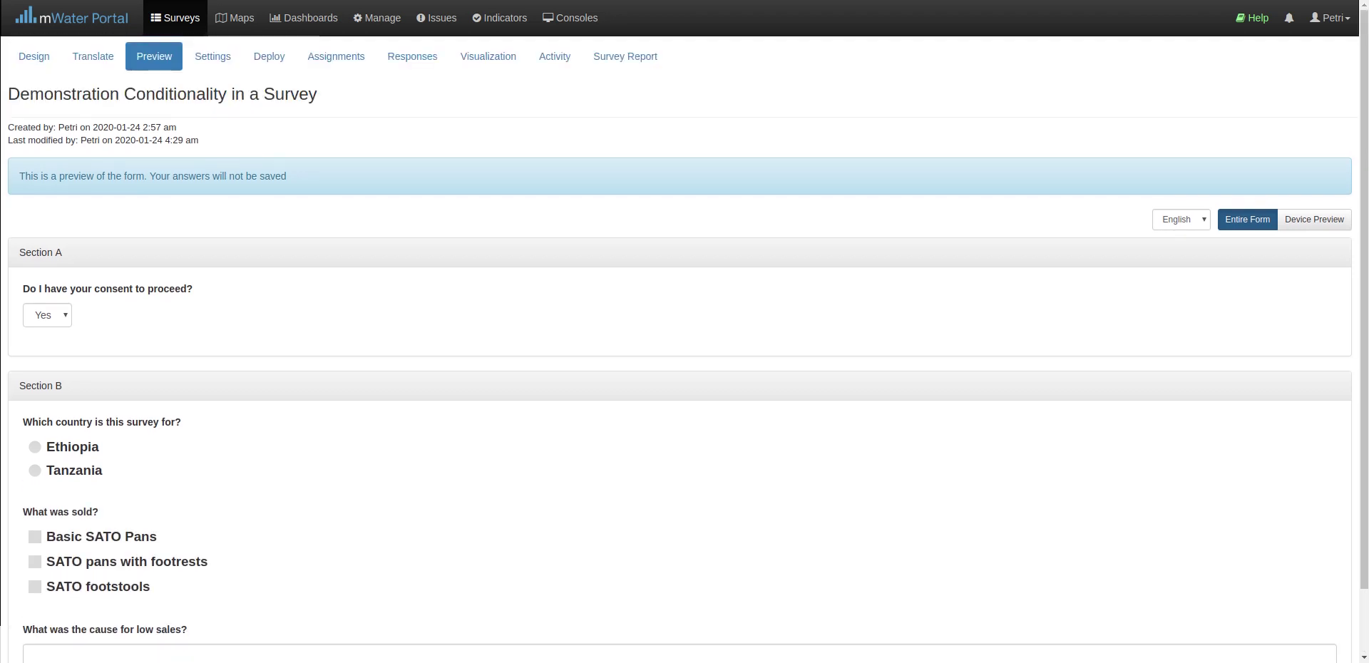
{"action": "left_click", "coordinate": [34, 56]}
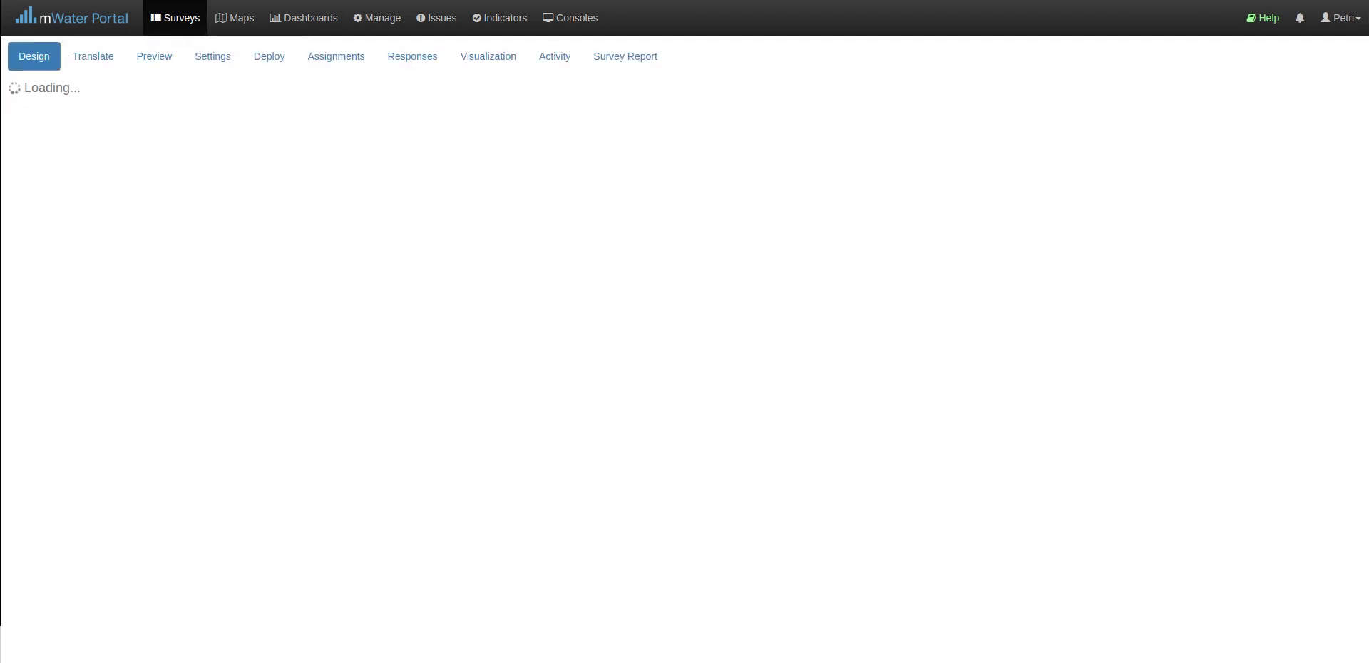
{"action": "scroll", "coordinate": [499, 321], "scroll_direction": "down", "scroll_amount": 5}
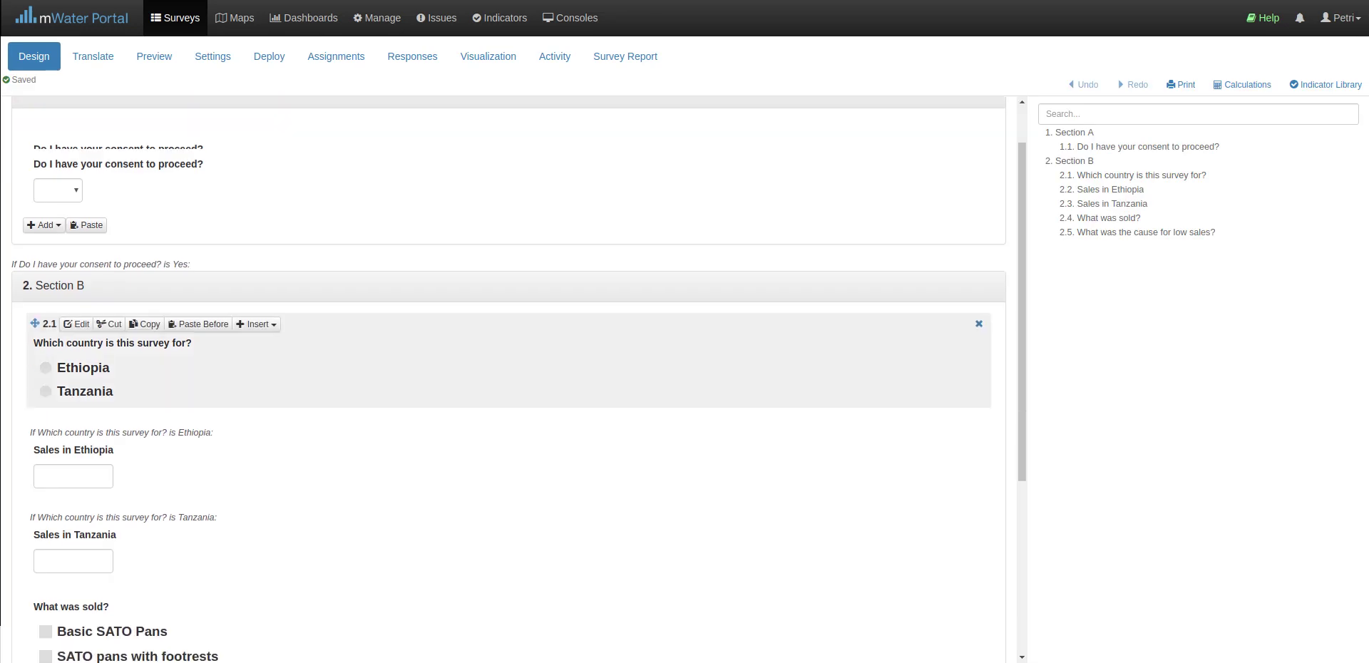
{"action": "scroll", "coordinate": [499, 356], "scroll_direction": "up", "scroll_amount": 1}
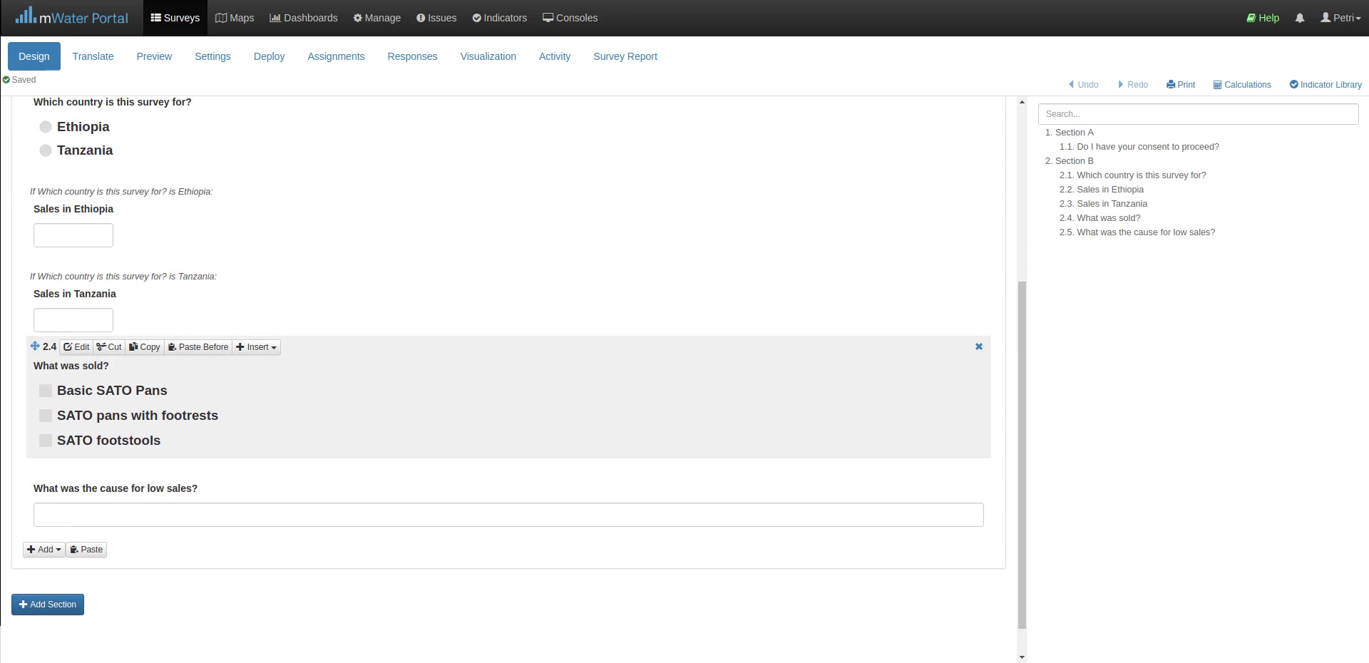
{"action": "scroll", "coordinate": [499, 356], "scroll_direction": "up", "scroll_amount": 2}
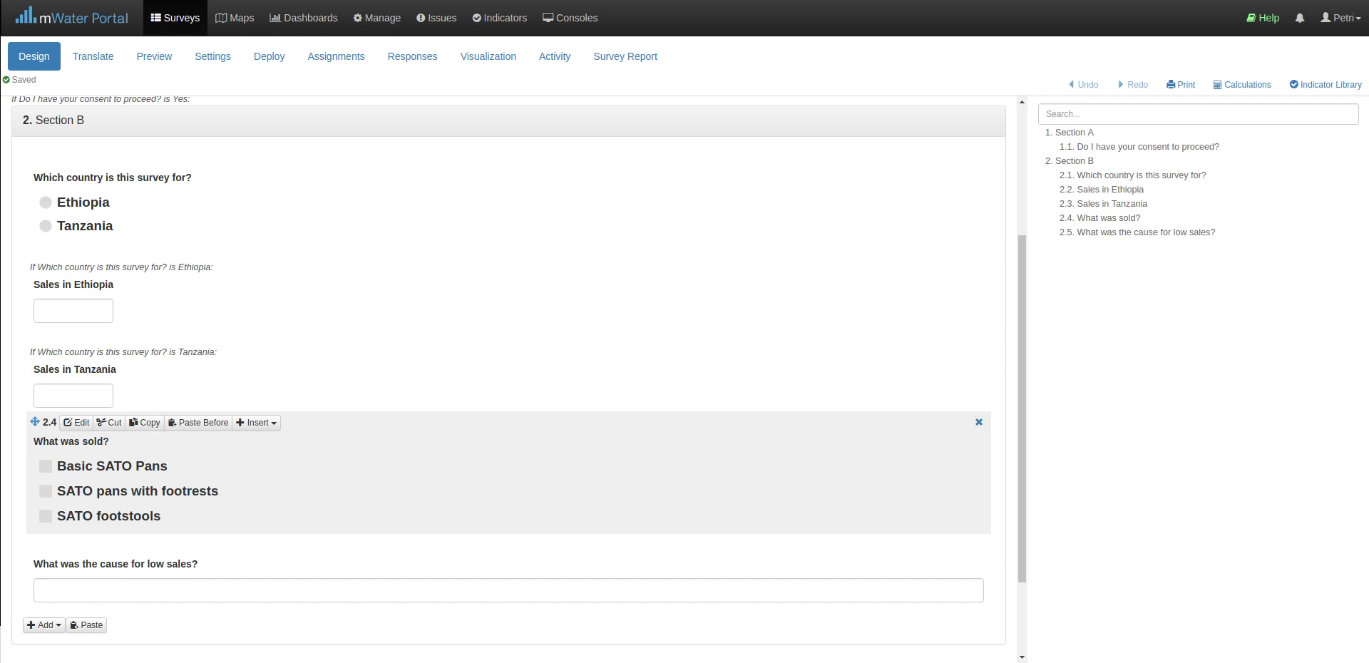
- Remove the existing conditions on the SATO pans with footrests and SATO footstools choices
{"action": "left_click", "coordinate": [76, 422]}
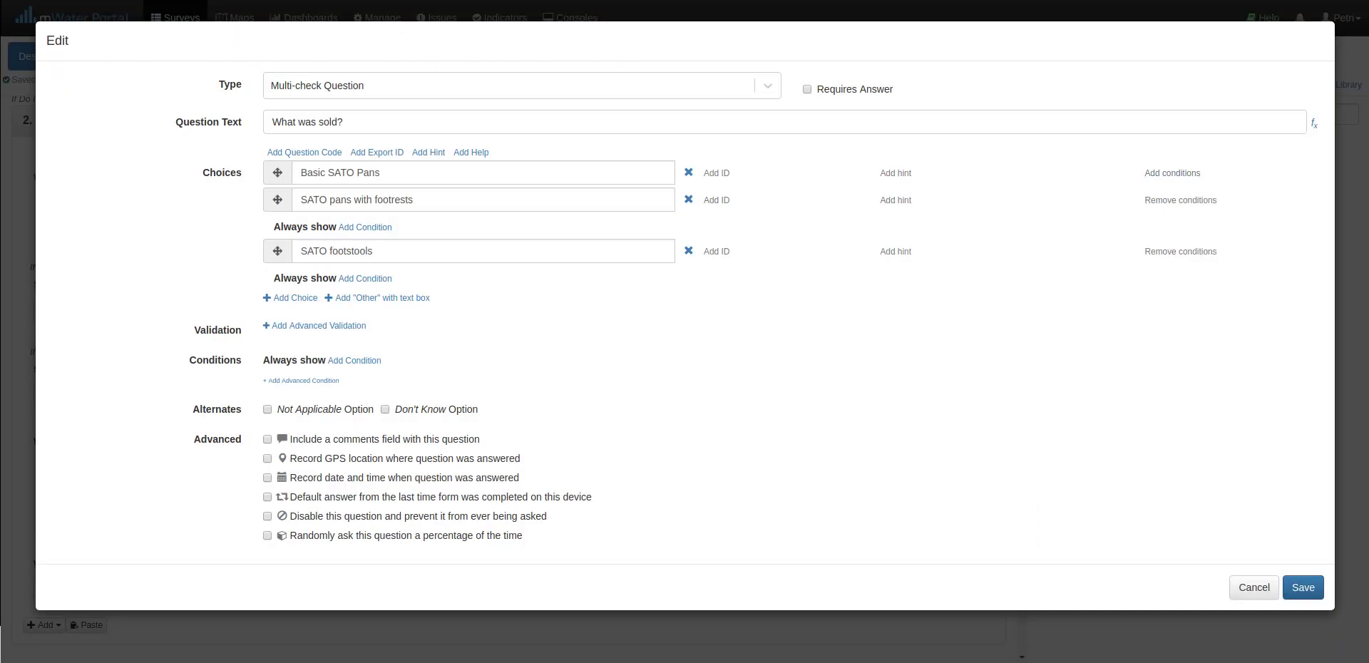
{"action": "left_click", "coordinate": [1180, 200]}
{"action": "left_click", "coordinate": [1180, 226]}
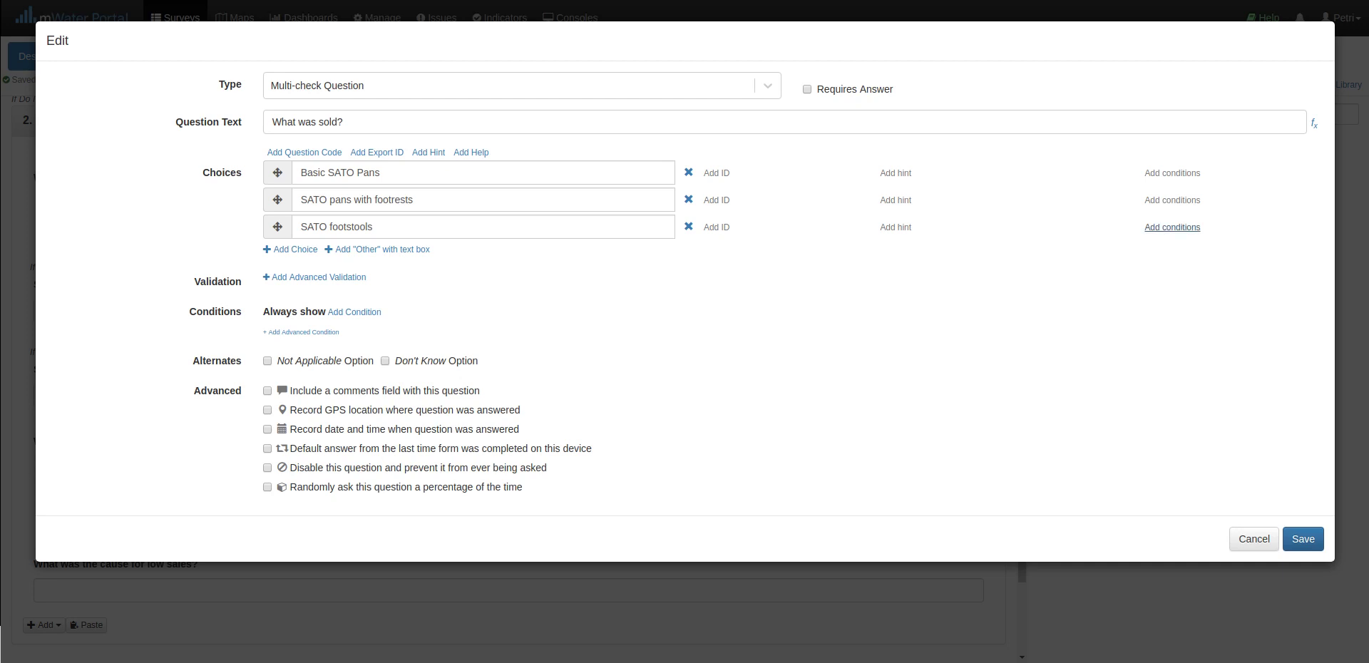
- Make the SATO footstools choice depend on 'country is Tanzania' and save the question
{"action": "left_click", "coordinate": [1172, 227]}
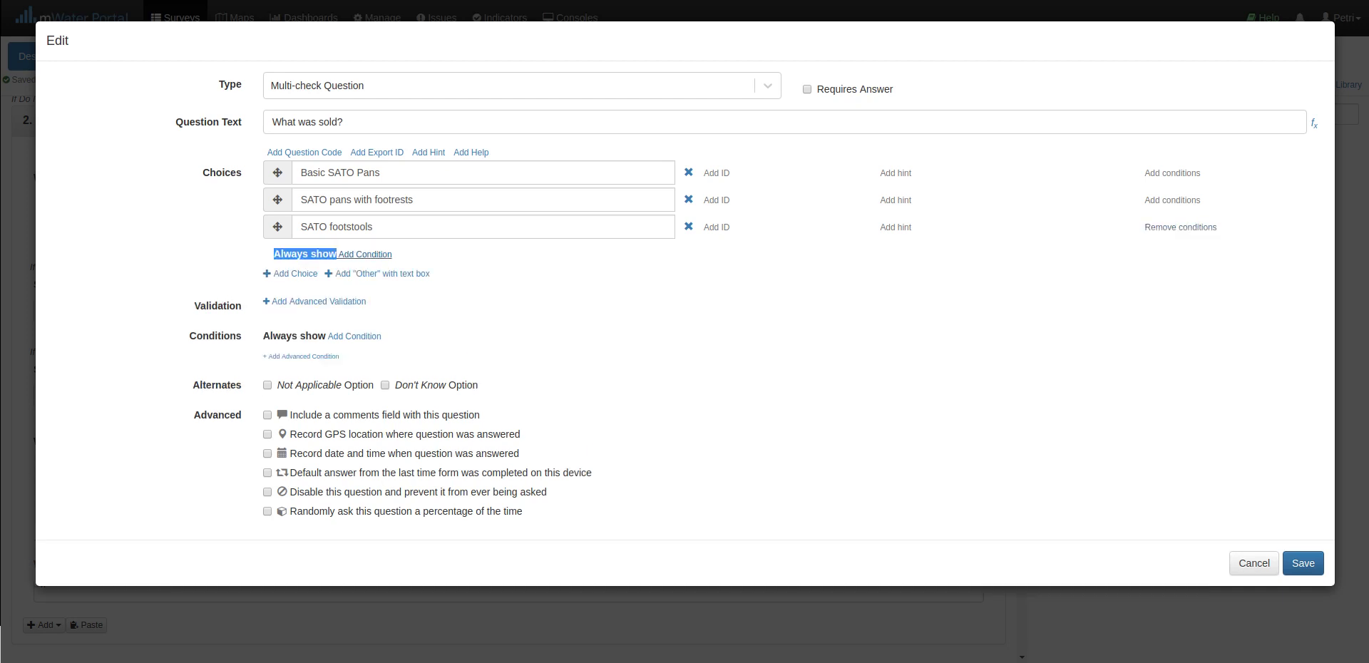
{"action": "left_click", "coordinate": [364, 254]}
{"action": "key", "text": "Down"}
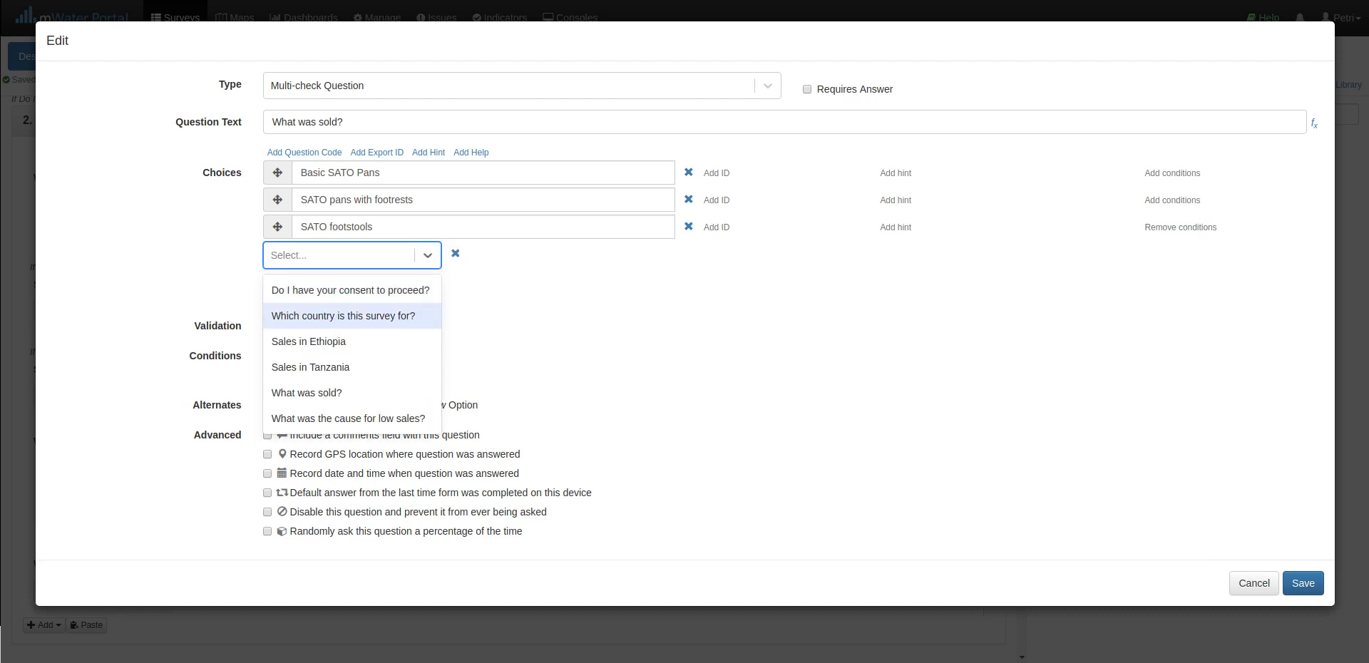
{"action": "key", "text": "Return"}
{"action": "key", "text": "Down"}
{"action": "key", "text": "Down"}
{"action": "key", "text": "Down"}
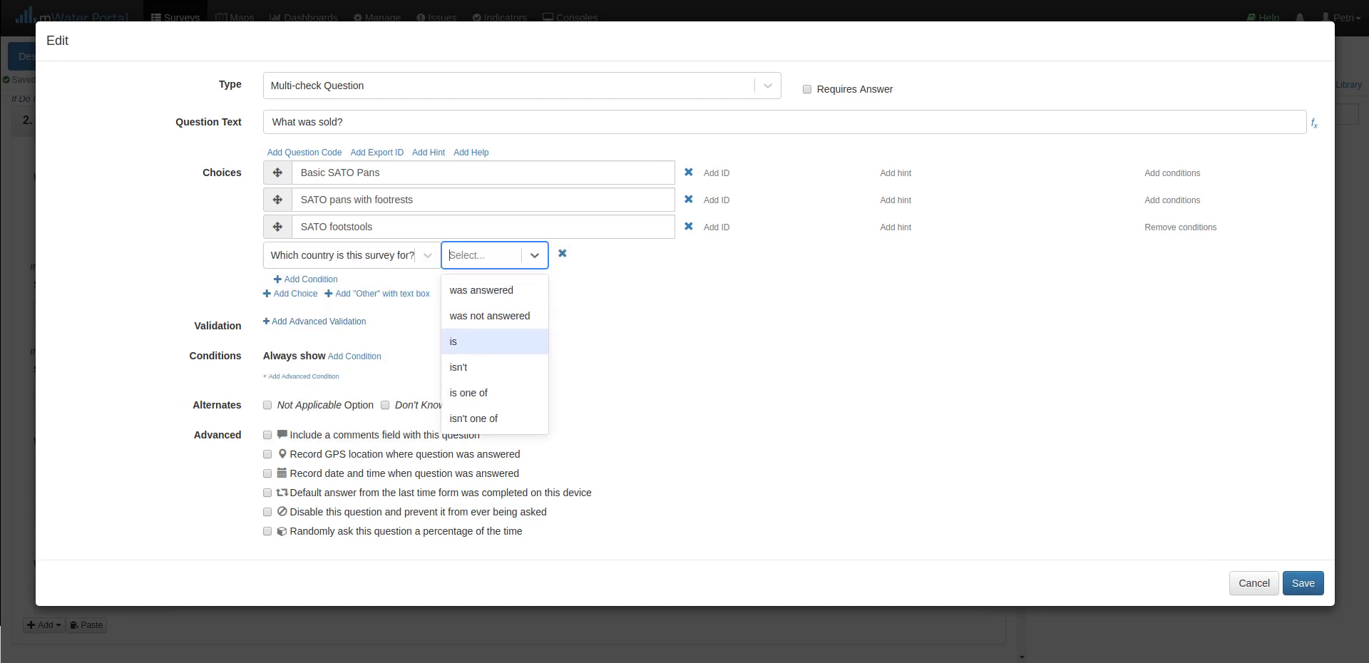
{"action": "key", "text": "Return"}
{"action": "key", "text": "Down"}
{"action": "key", "text": "Return"}
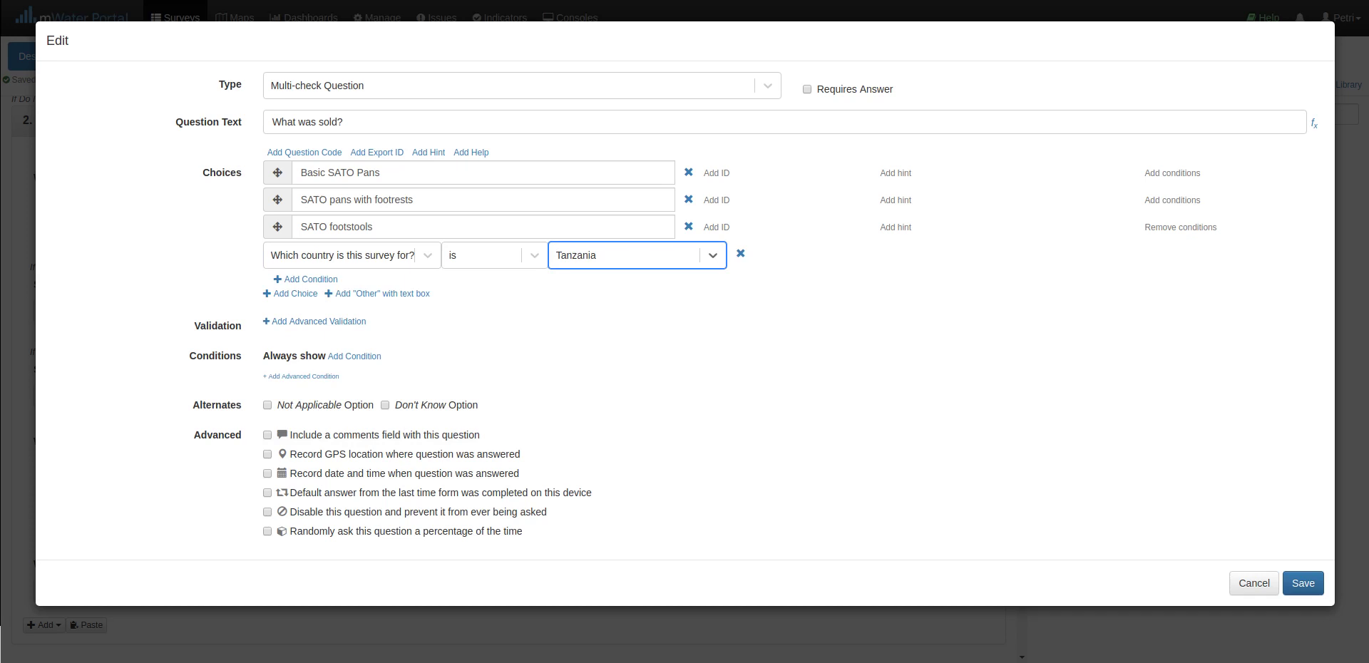
{"action": "left_click", "coordinate": [1303, 583]}
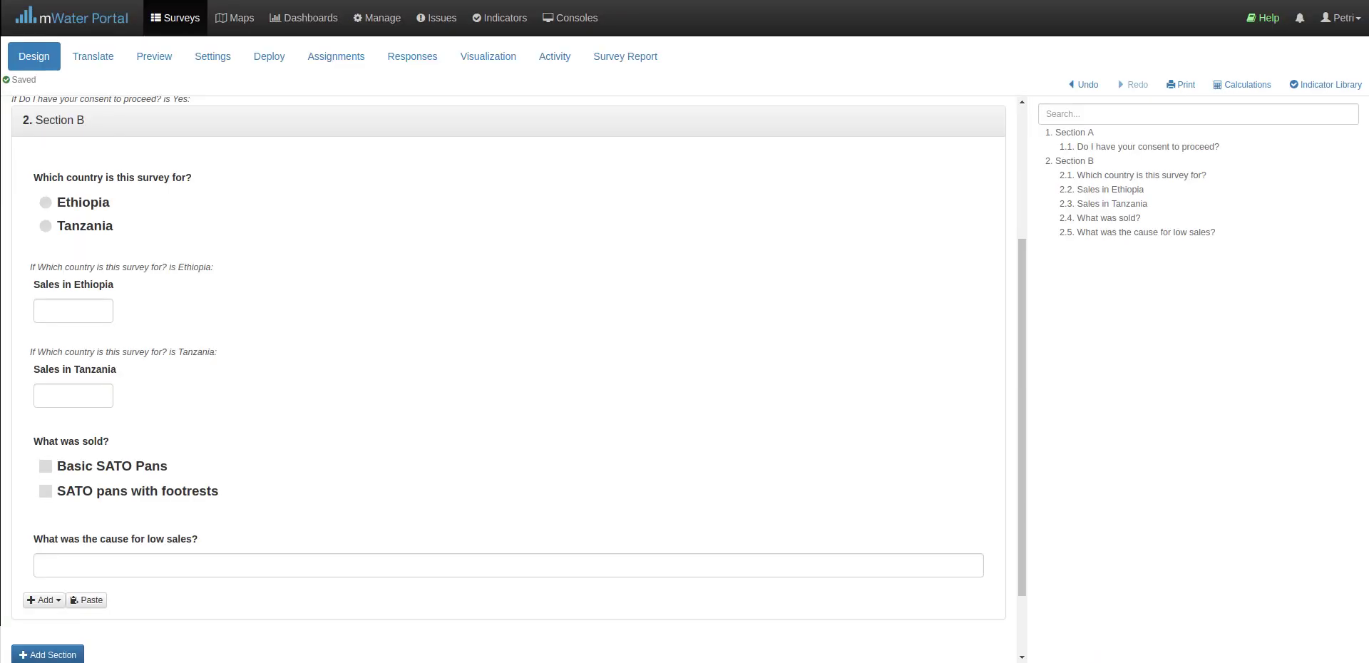
- Preview with consent Yes, choose Ethiopia then Tanzania, and check that SATO footstools appears only for Tanzania
{"action": "scroll", "coordinate": [513, 328], "scroll_direction": "up", "scroll_amount": 3}
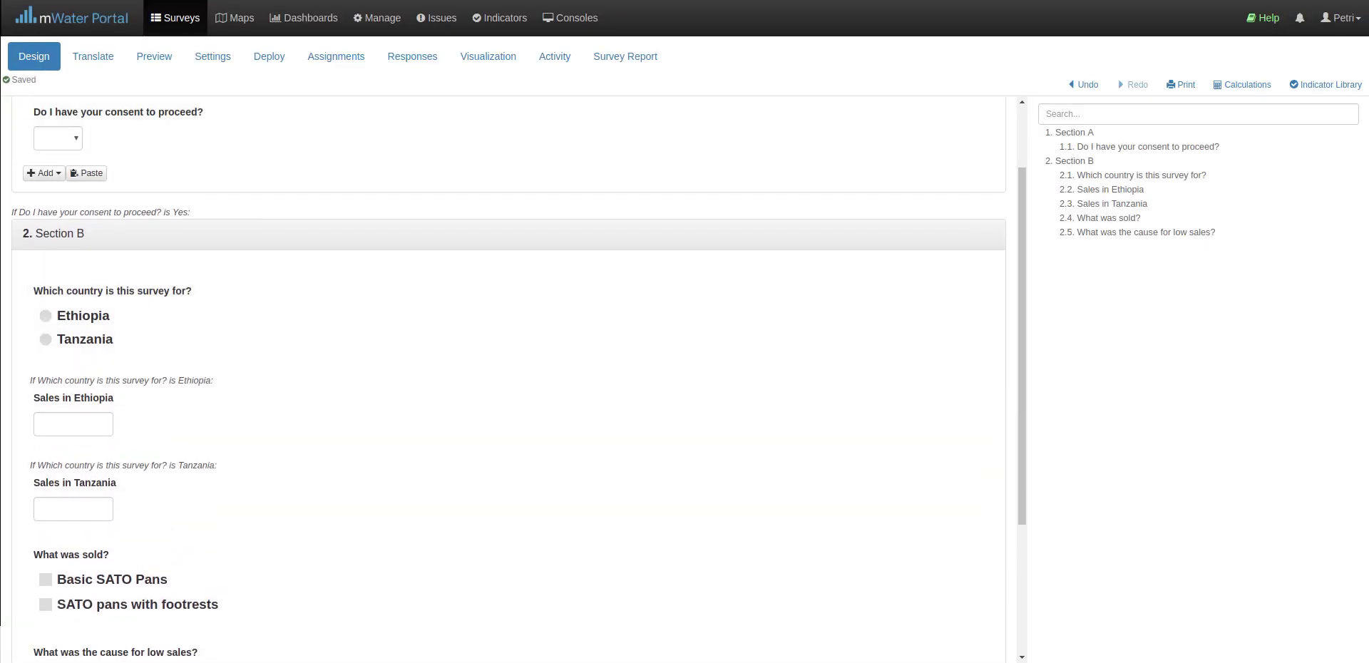
{"action": "left_click", "coordinate": [154, 56]}
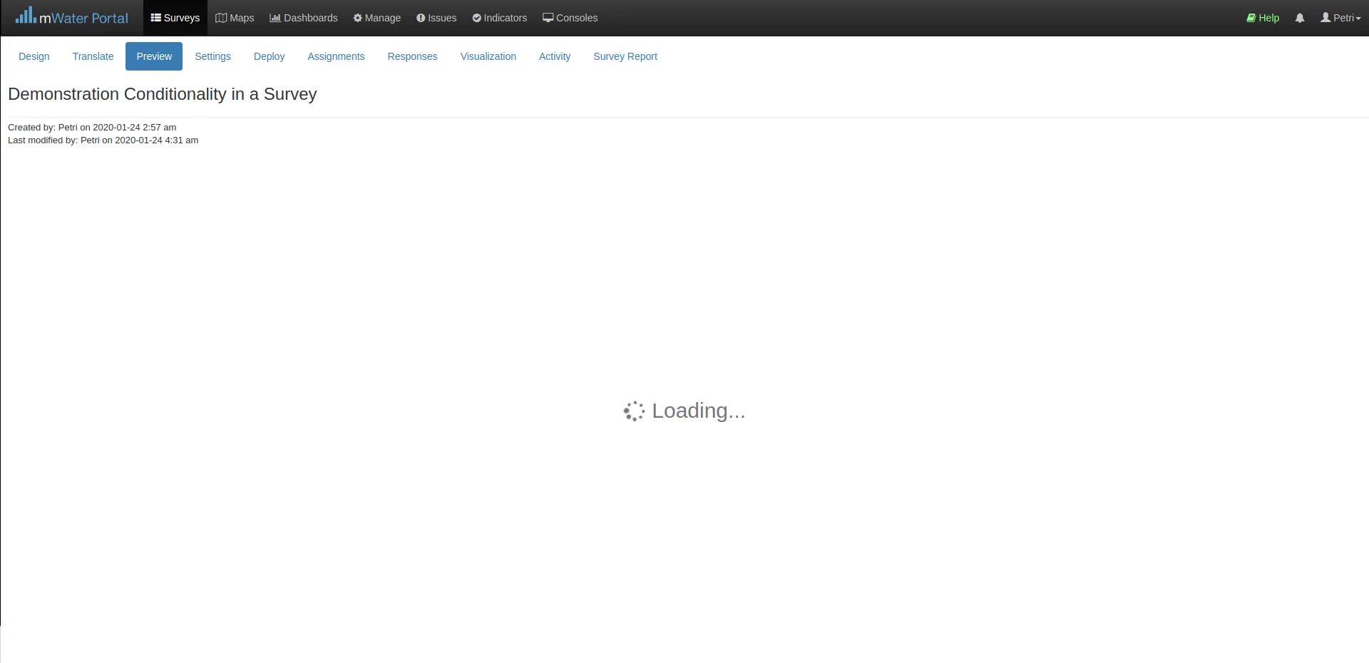
{"action": "left_click", "coordinate": [47, 315]}
{"action": "left_click", "coordinate": [44, 350]}
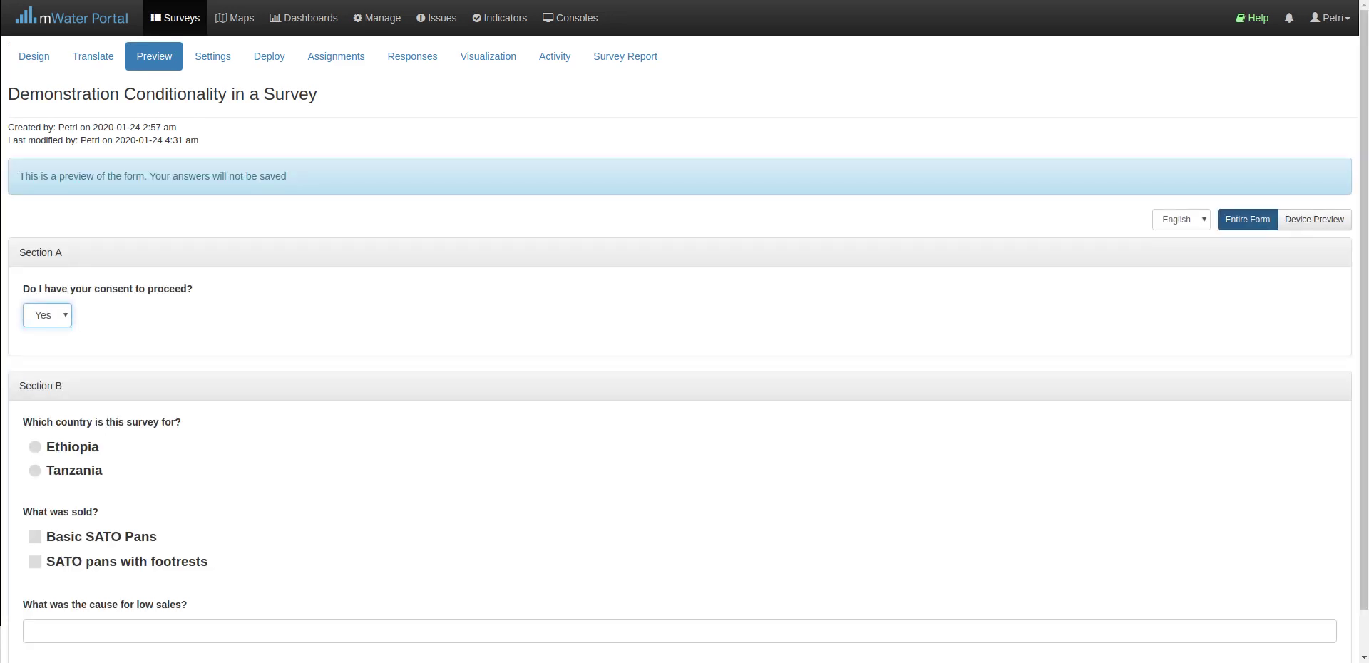
{"action": "left_click", "coordinate": [57, 447]}
{"action": "scroll", "coordinate": [57, 447], "scroll_direction": "down", "scroll_amount": 2}
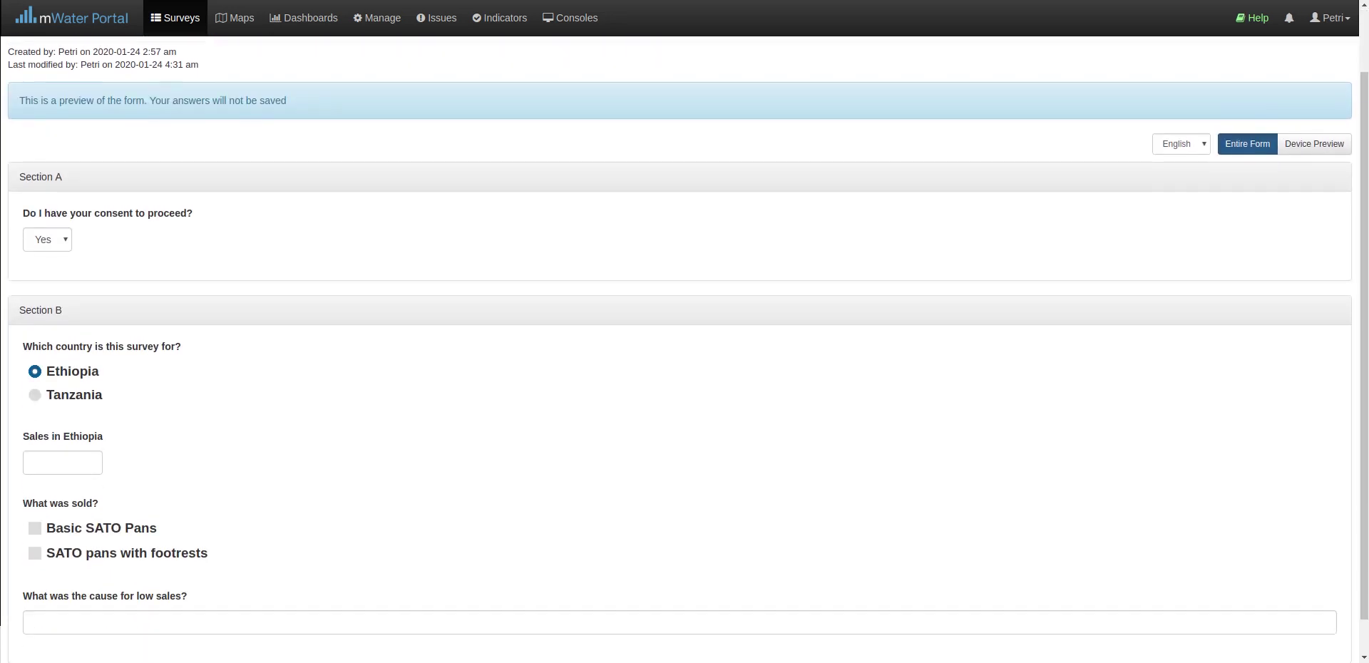
{"action": "left_click", "coordinate": [57, 395]}
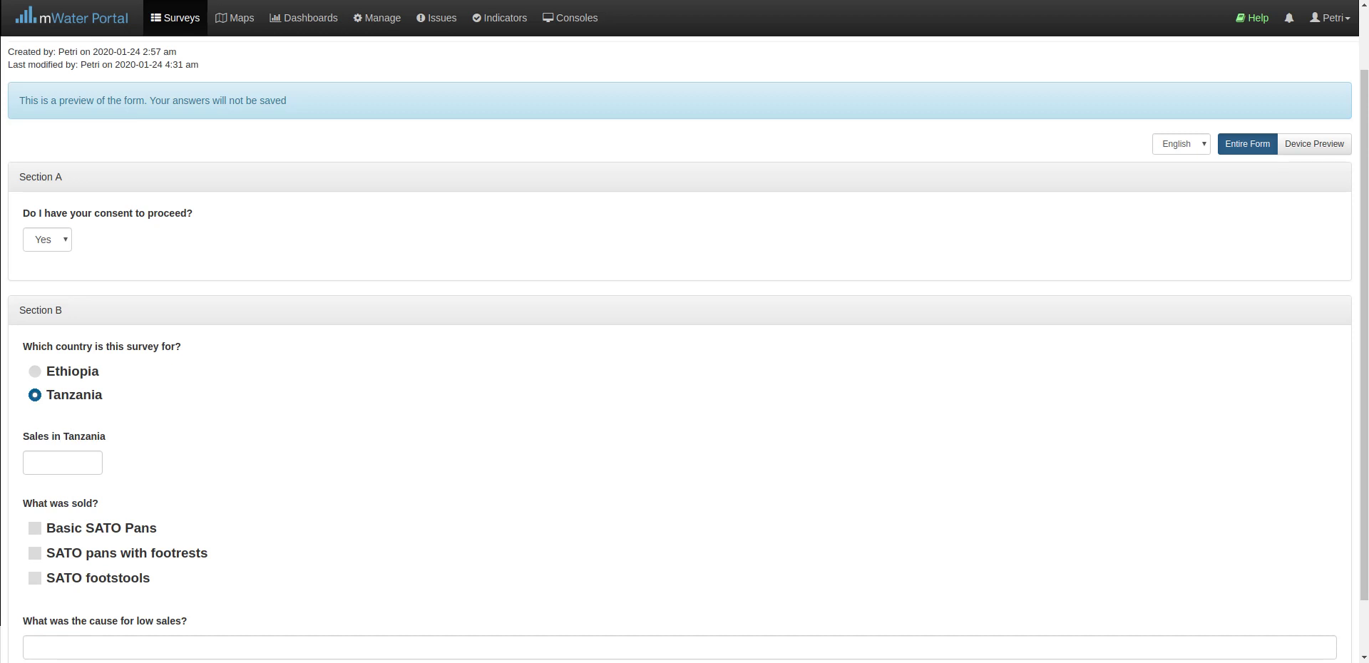
{"action": "scroll", "coordinate": [684, 285], "scroll_direction": "up", "scroll_amount": 1}
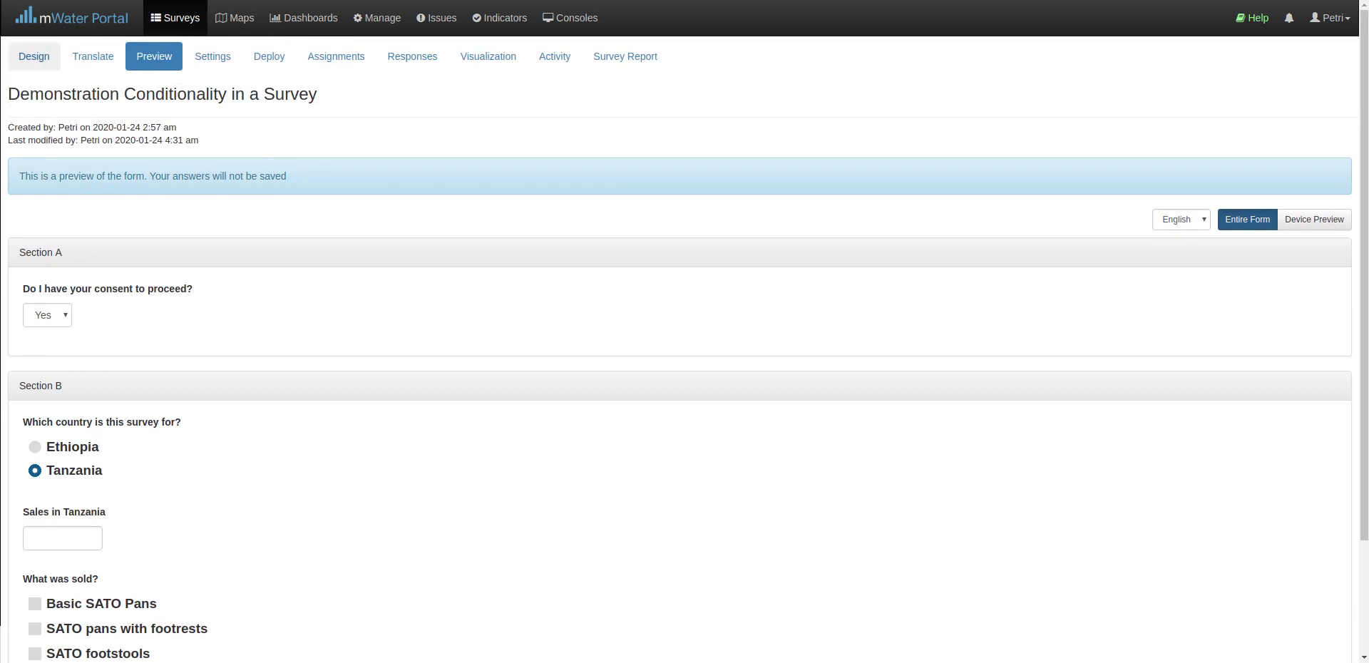
- Back in Design, scroll past the sales questions and open question 2.5 'What was the cause for low sales?'
{"action": "left_click", "coordinate": [33, 56]}
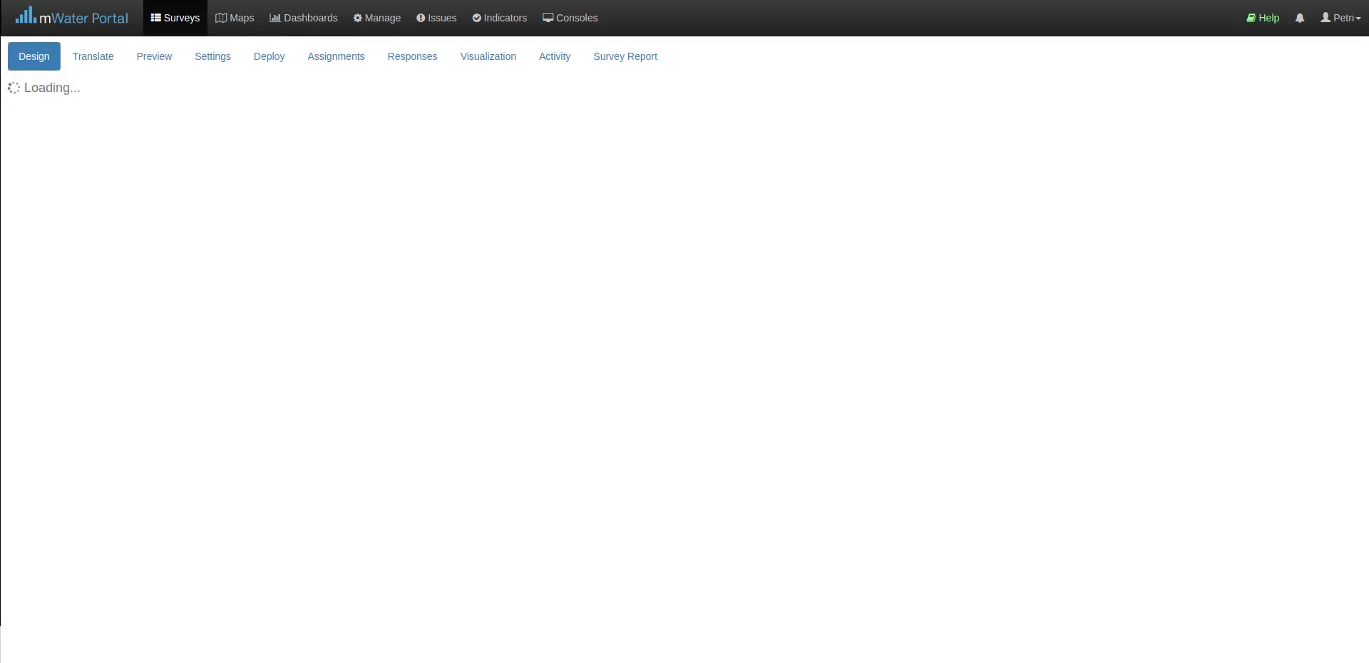
{"action": "scroll", "coordinate": [499, 463], "scroll_direction": "down", "scroll_amount": 3}
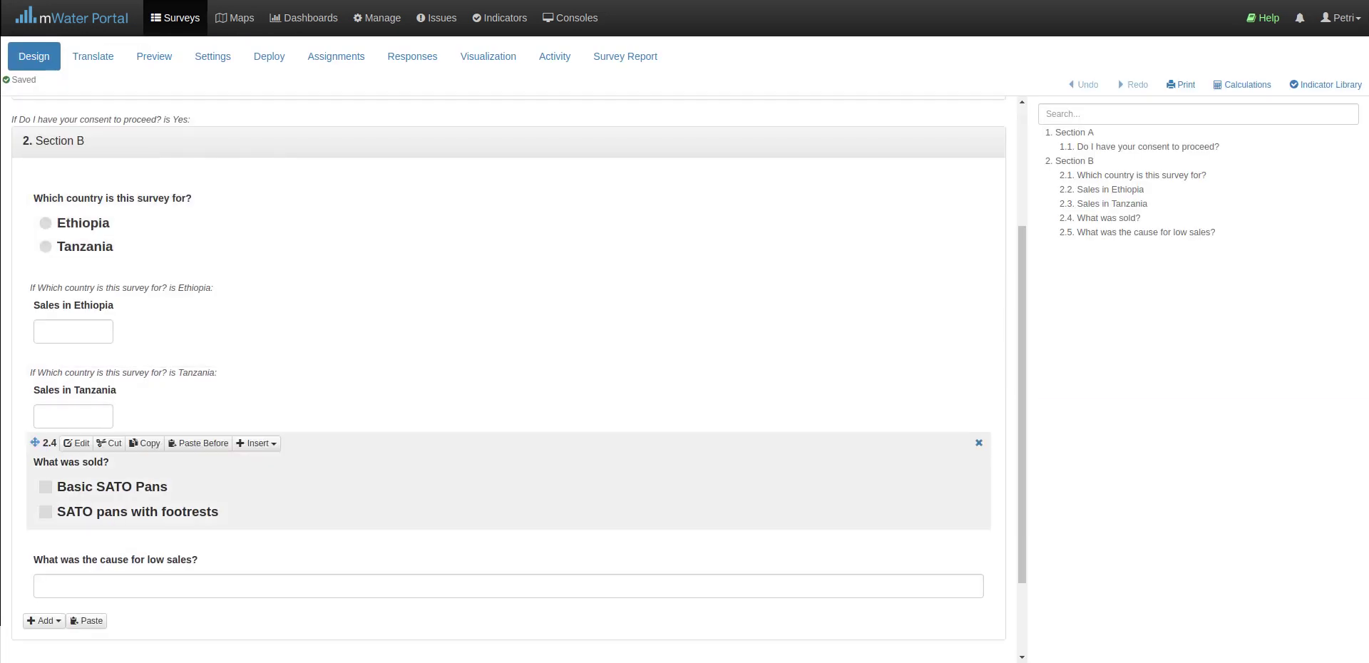
{"action": "scroll", "coordinate": [499, 492], "scroll_direction": "down", "scroll_amount": 1}
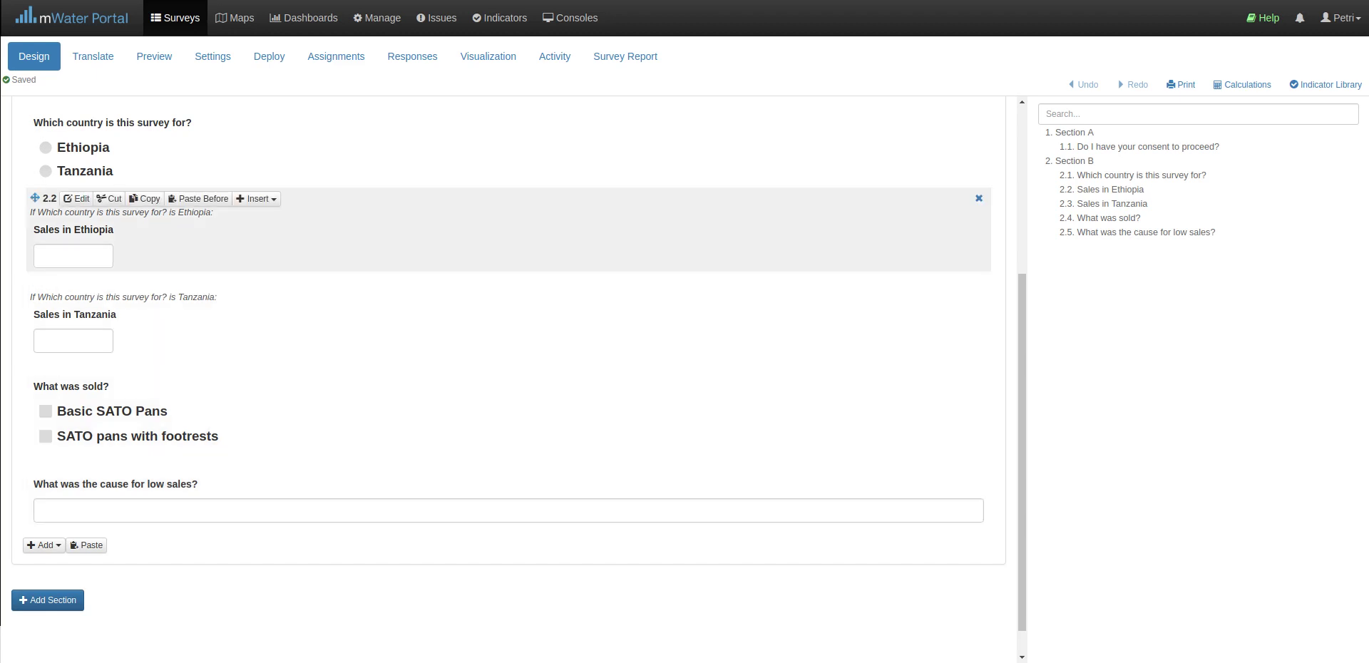
{"action": "left_click_drag", "start_coordinate": [40, 231], "coordinate": [115, 231]}
{"action": "left_click_drag", "start_coordinate": [33, 315], "coordinate": [118, 315]}
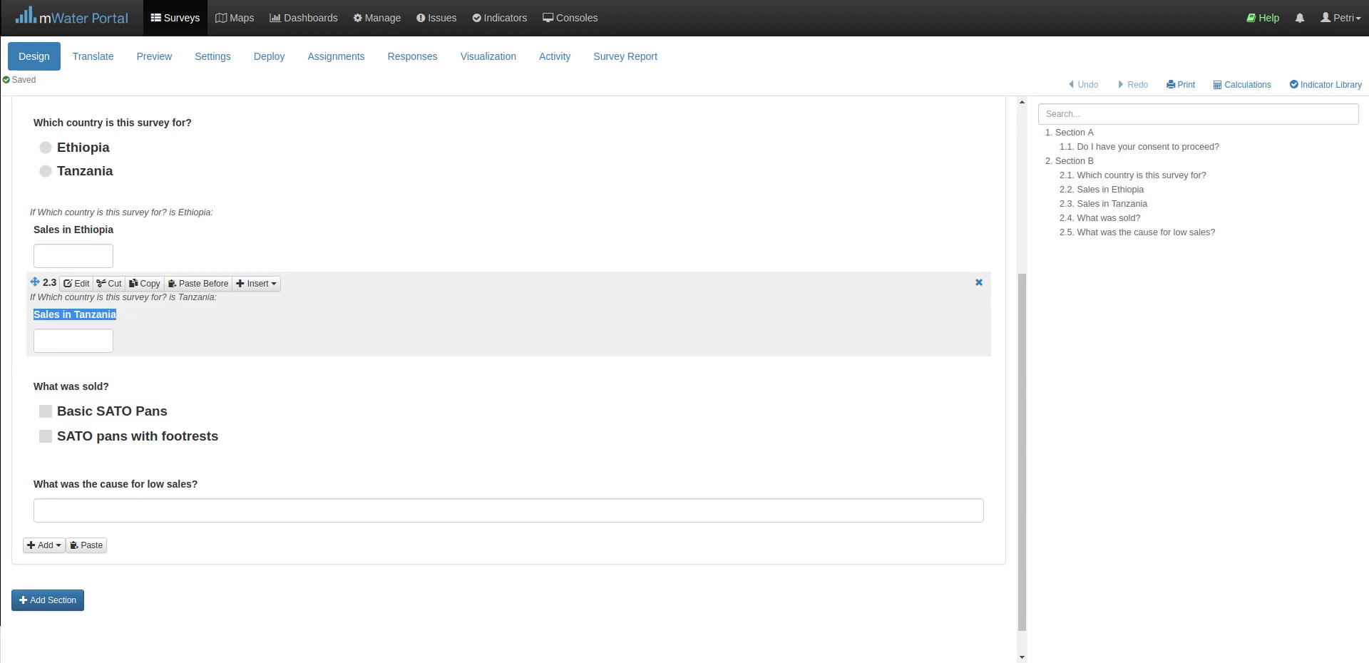
{"action": "left_click", "coordinate": [73, 256]}
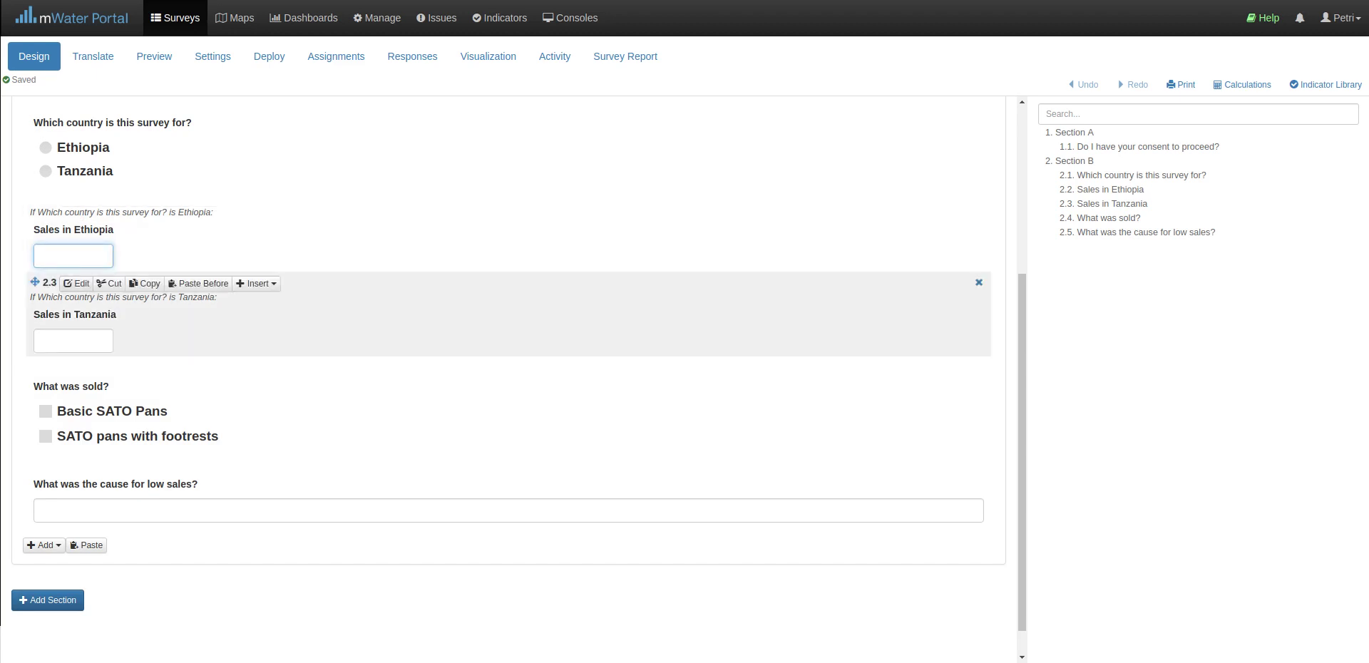
{"action": "left_click", "coordinate": [107, 511]}
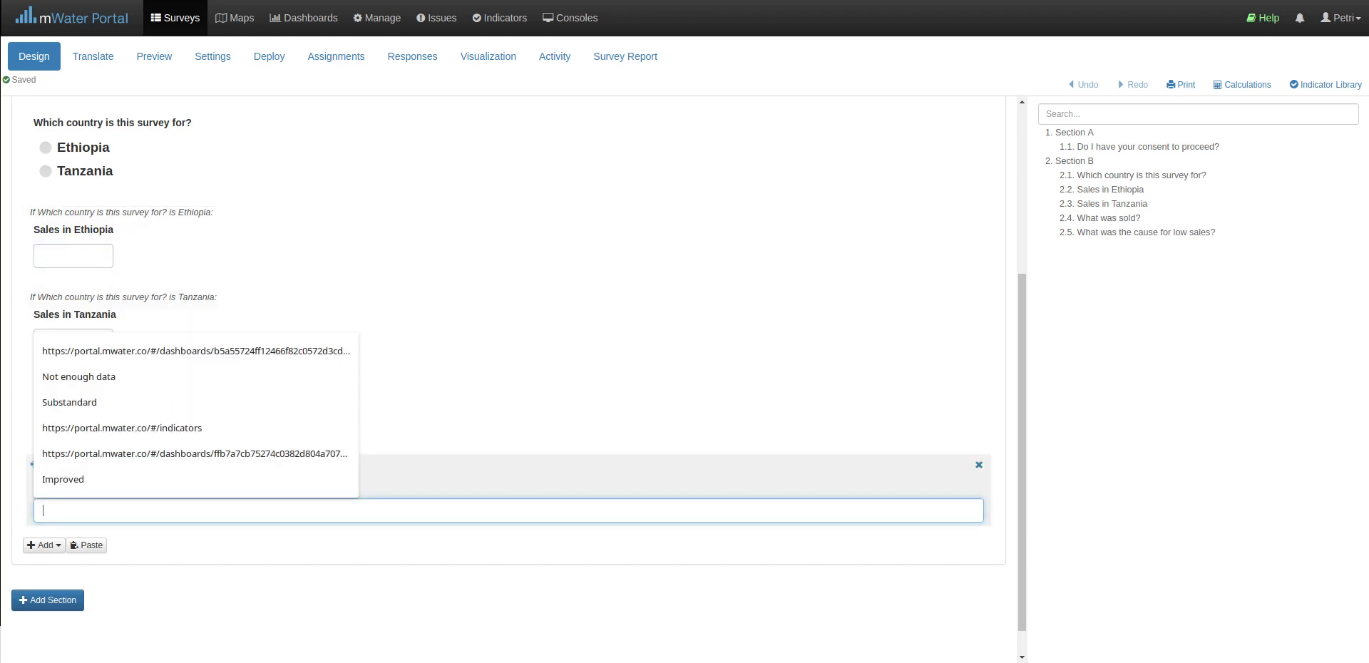
{"action": "left_click", "coordinate": [185, 550]}
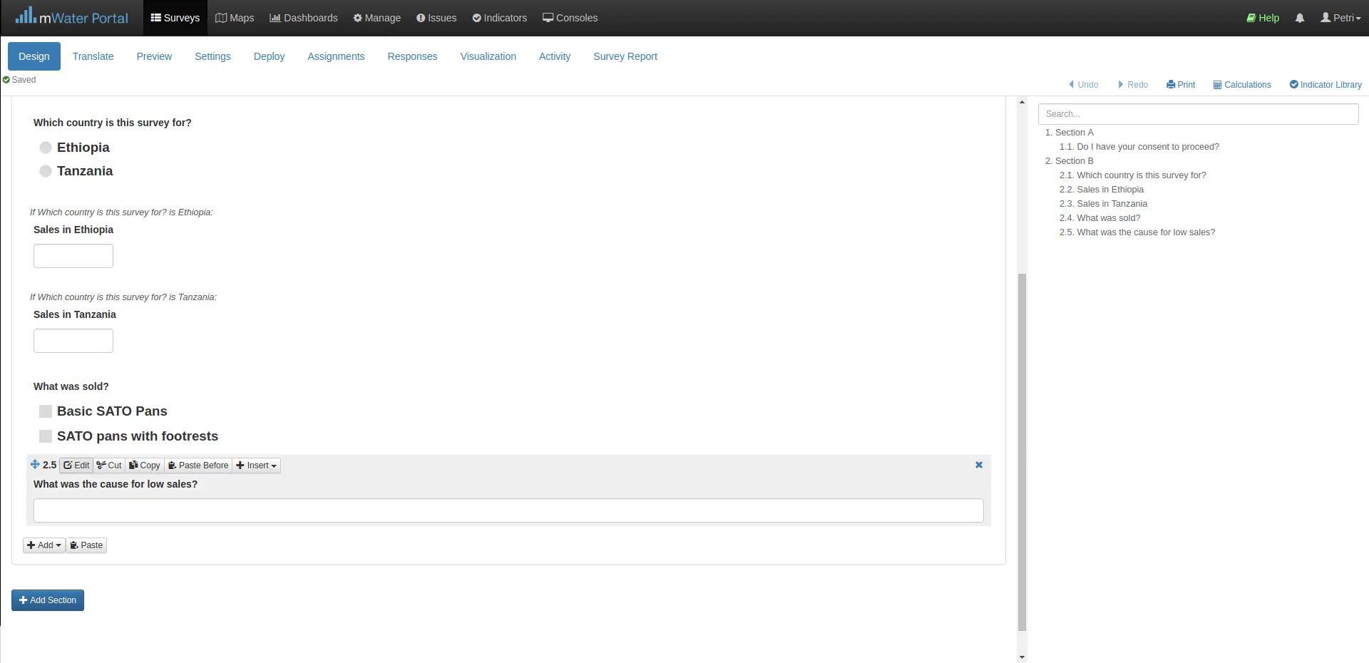
{"action": "left_click", "coordinate": [76, 465]}
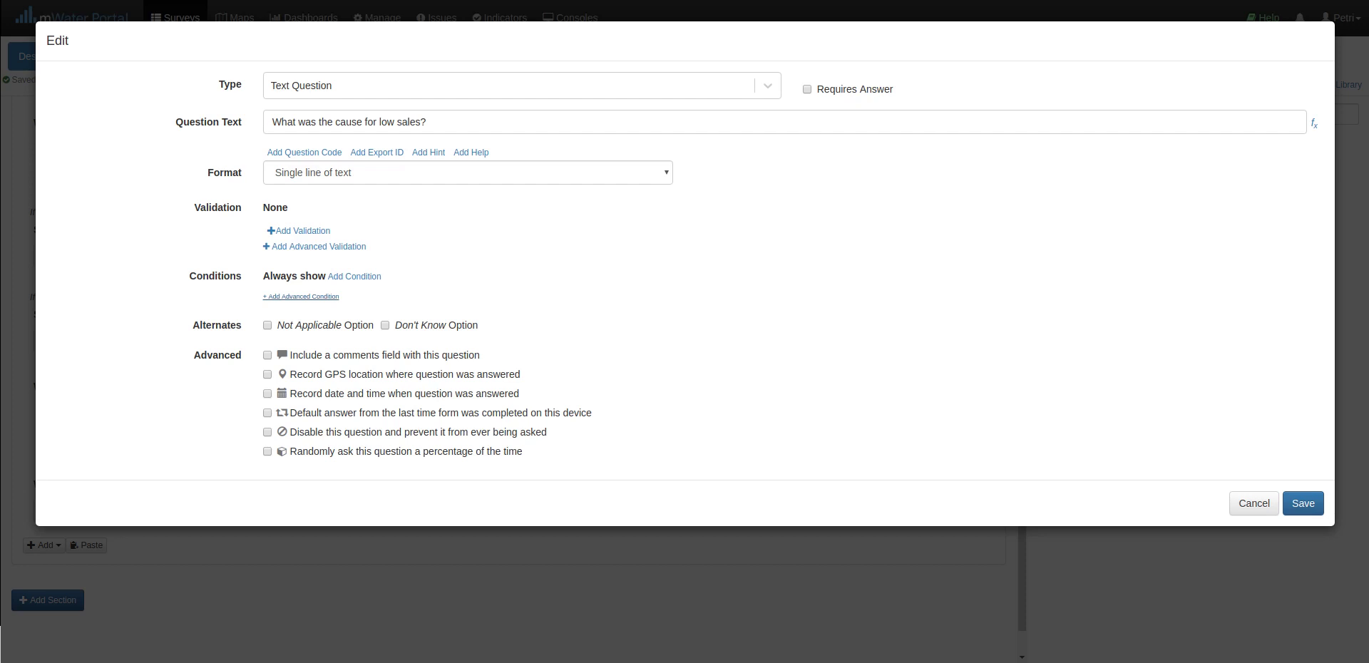
- Add the condition 'Sales in Ethiopia is less than 50', then start a blank OR alternative
{"action": "left_click", "coordinate": [300, 296]}
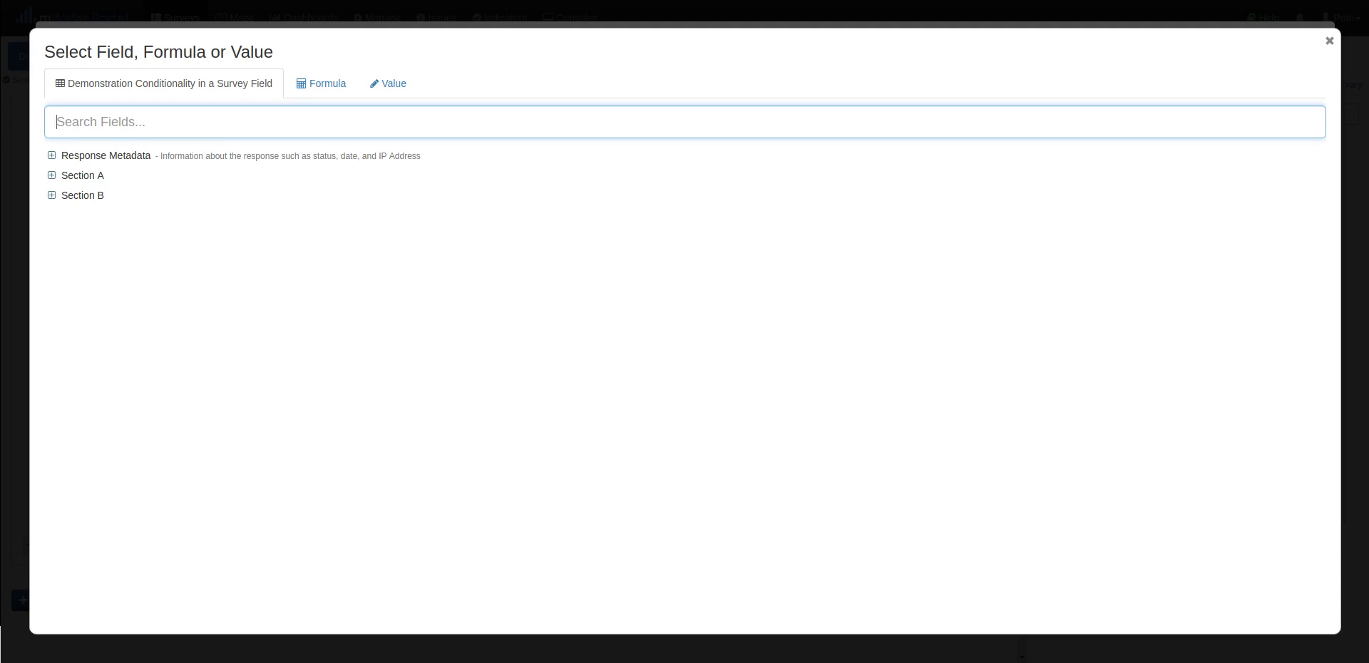
{"action": "left_click", "coordinate": [52, 195]}
{"action": "left_click", "coordinate": [82, 175]}
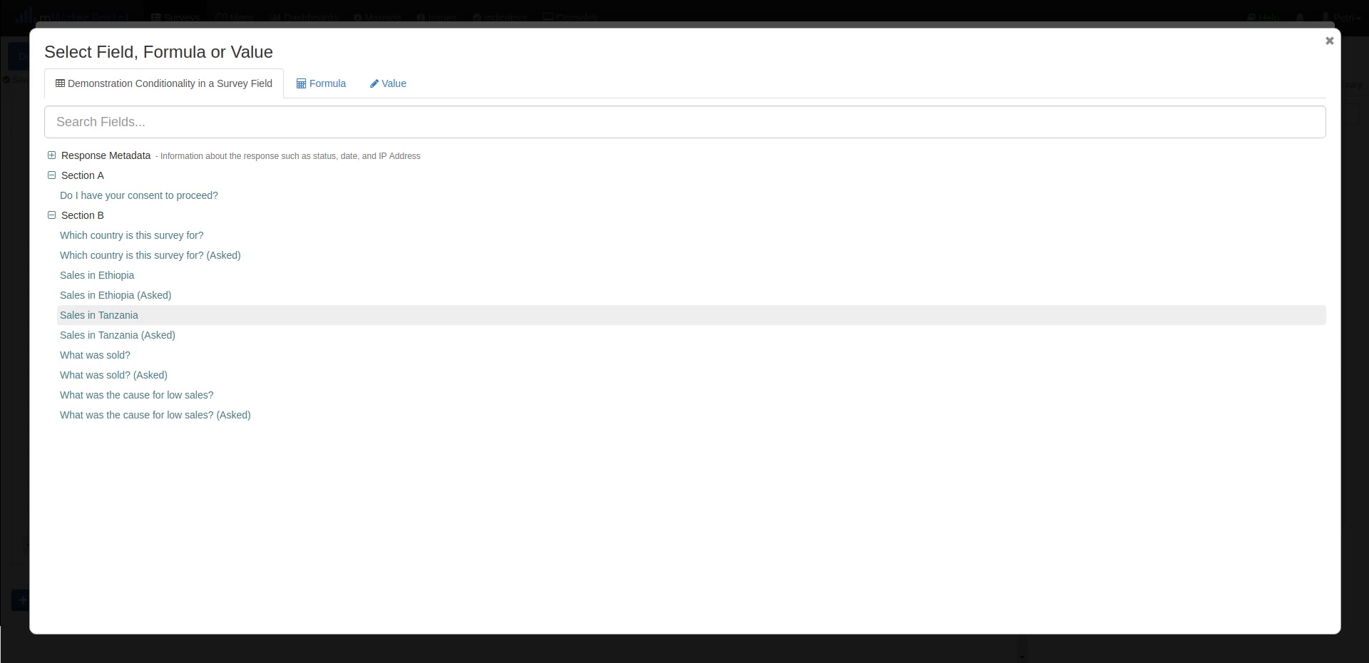
{"action": "left_click", "coordinate": [97, 275]}
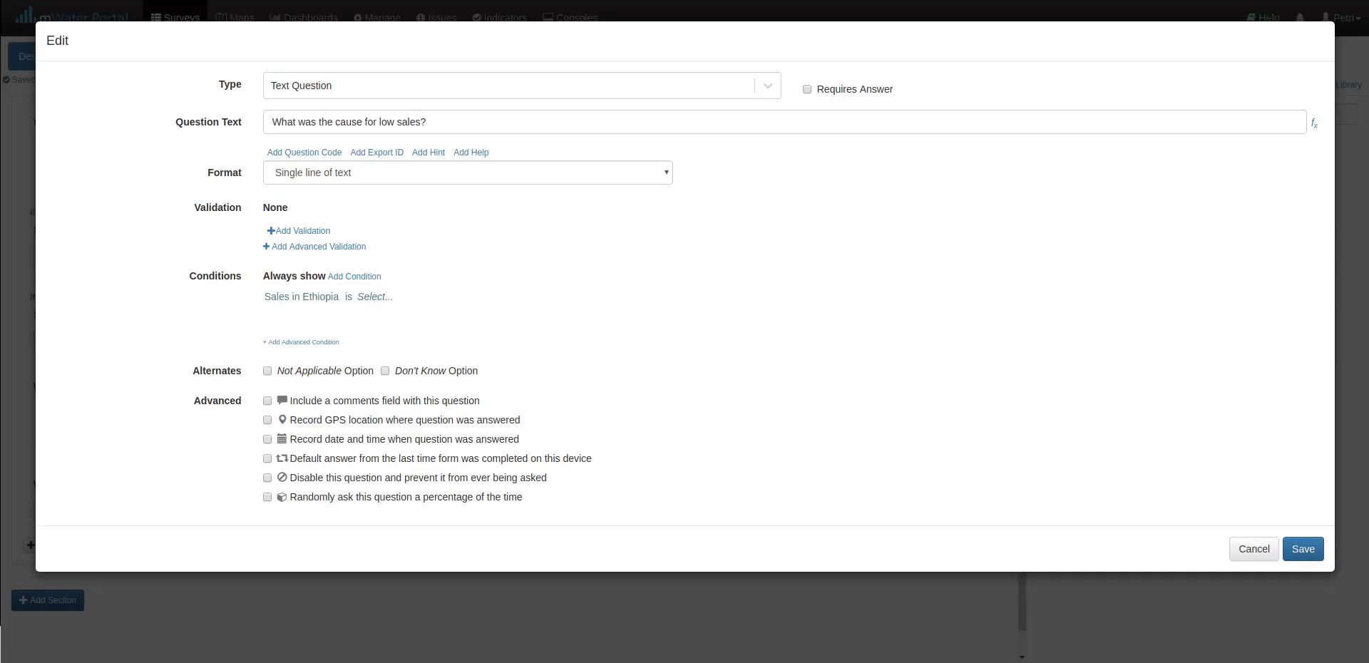
{"action": "mouse_move", "coordinate": [302, 296]}
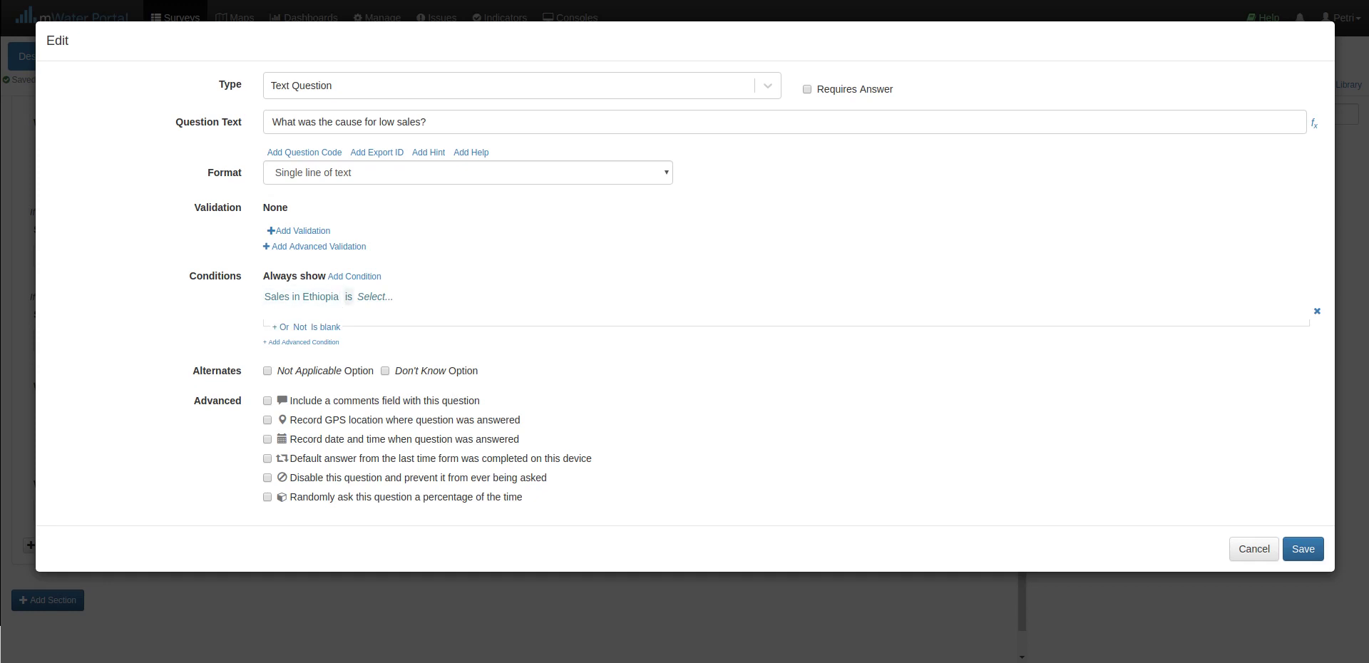
{"action": "left_click", "coordinate": [349, 297]}
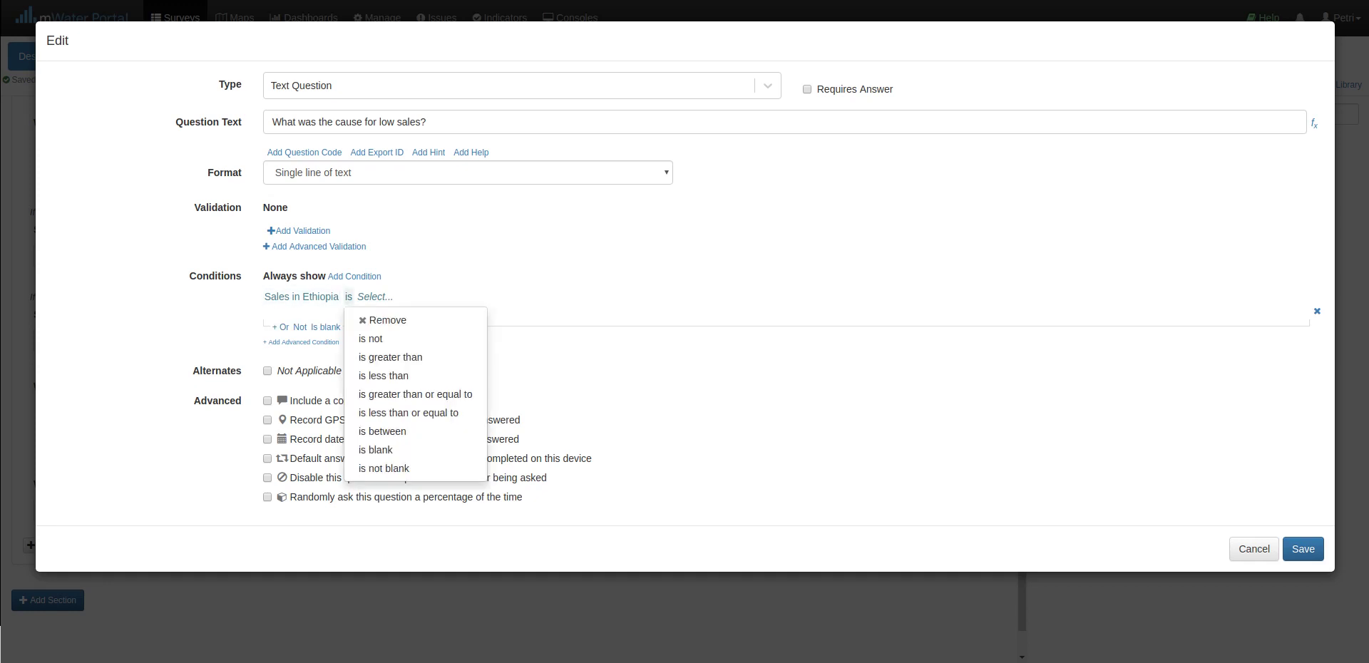
{"action": "left_click", "coordinate": [384, 376]}
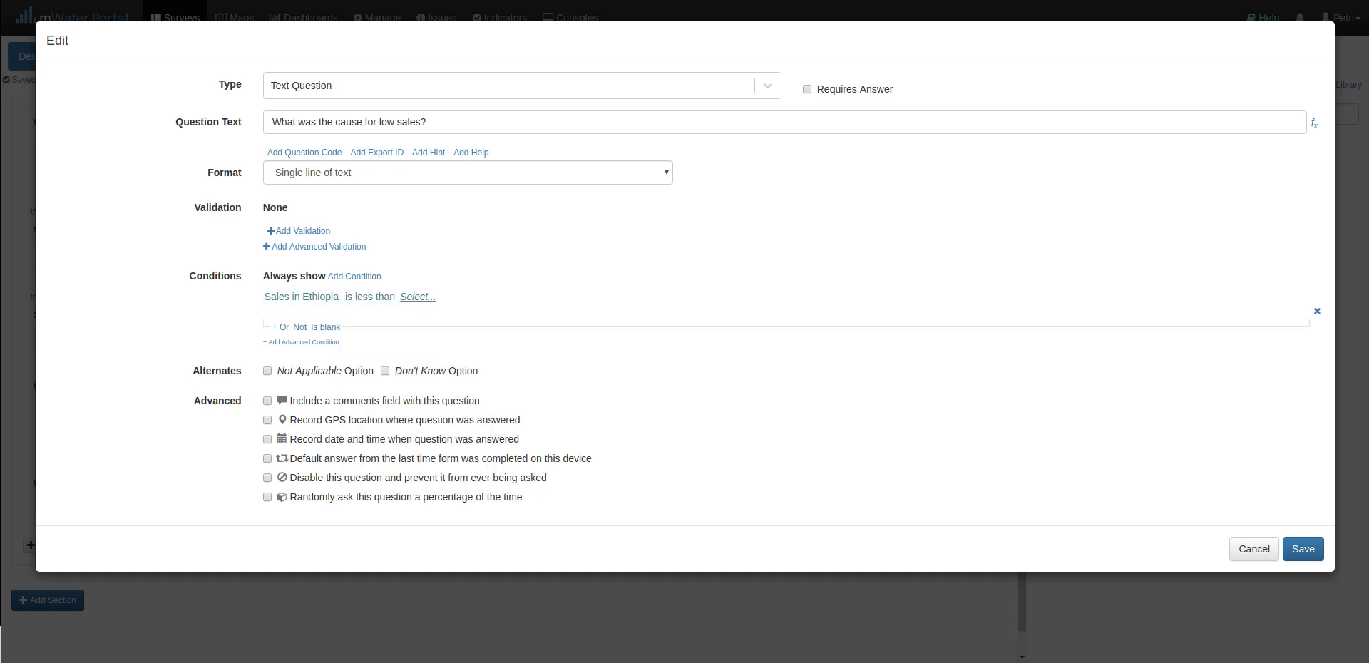
{"action": "left_click", "coordinate": [418, 297]}
{"action": "type", "text": "50"}
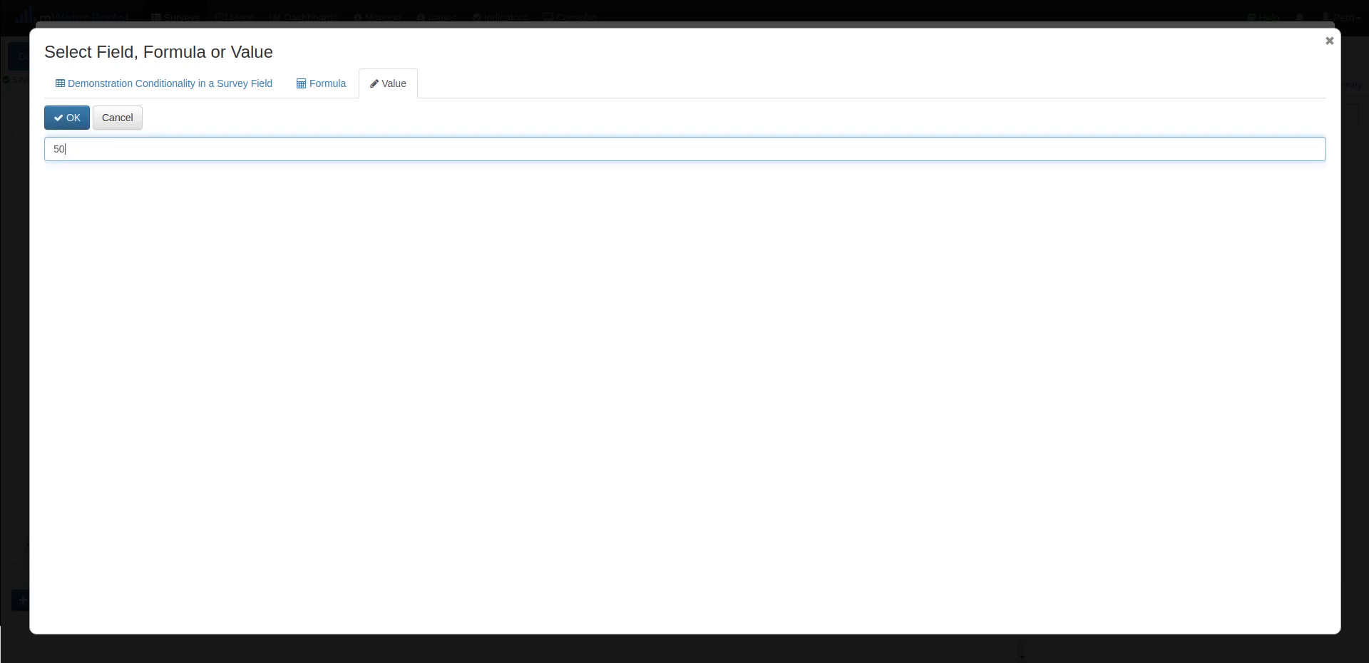
{"action": "left_click", "coordinate": [67, 117]}
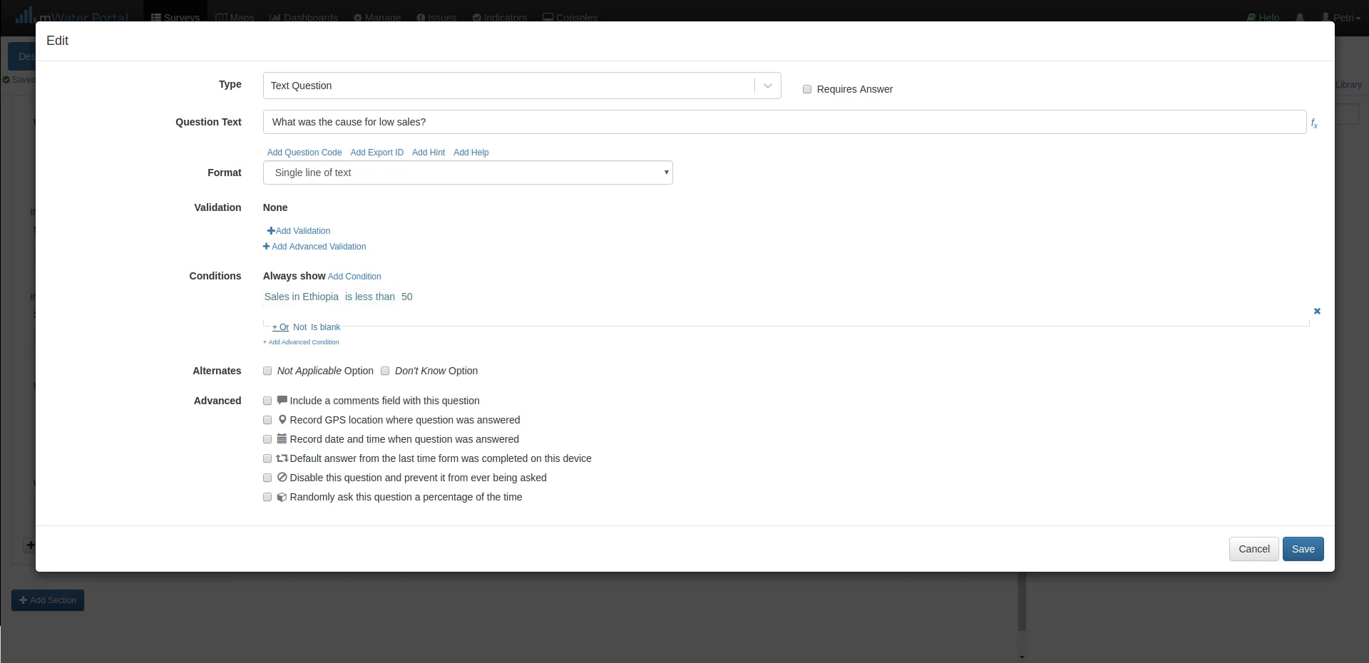
{"action": "left_click", "coordinate": [280, 326]}
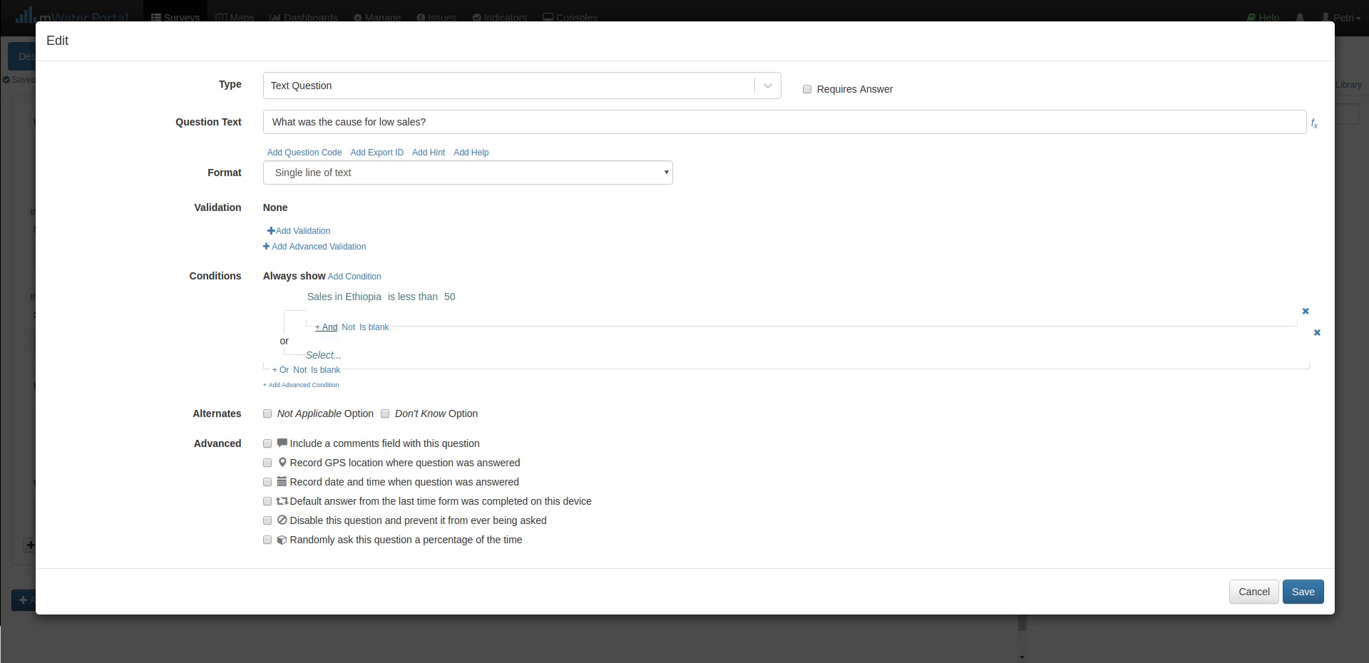
- Set the OR condition to 'Sales in Tanzania is less than 50'
{"action": "left_click", "coordinate": [322, 355]}
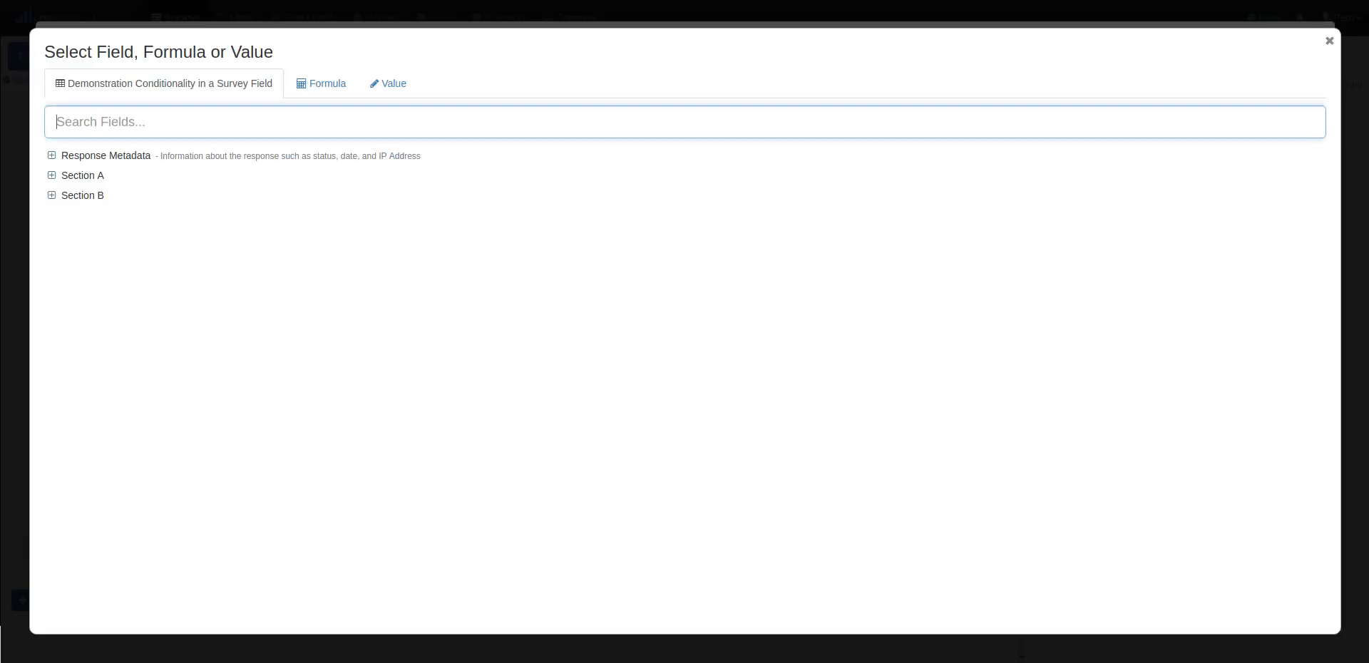
{"action": "left_click", "coordinate": [82, 195]}
{"action": "left_click", "coordinate": [96, 296]}
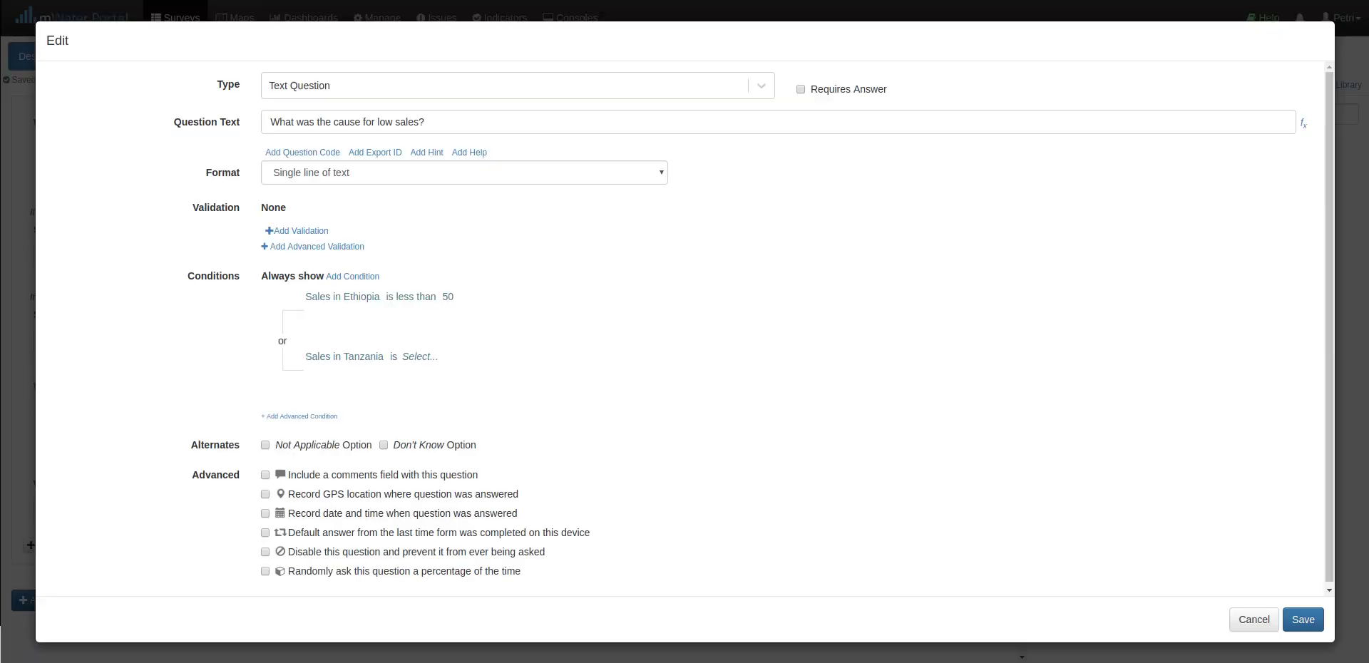
{"action": "left_click", "coordinate": [393, 357]}
{"action": "left_click", "coordinate": [427, 436]}
{"action": "left_click", "coordinate": [462, 356]}
{"action": "type", "text": "5"}
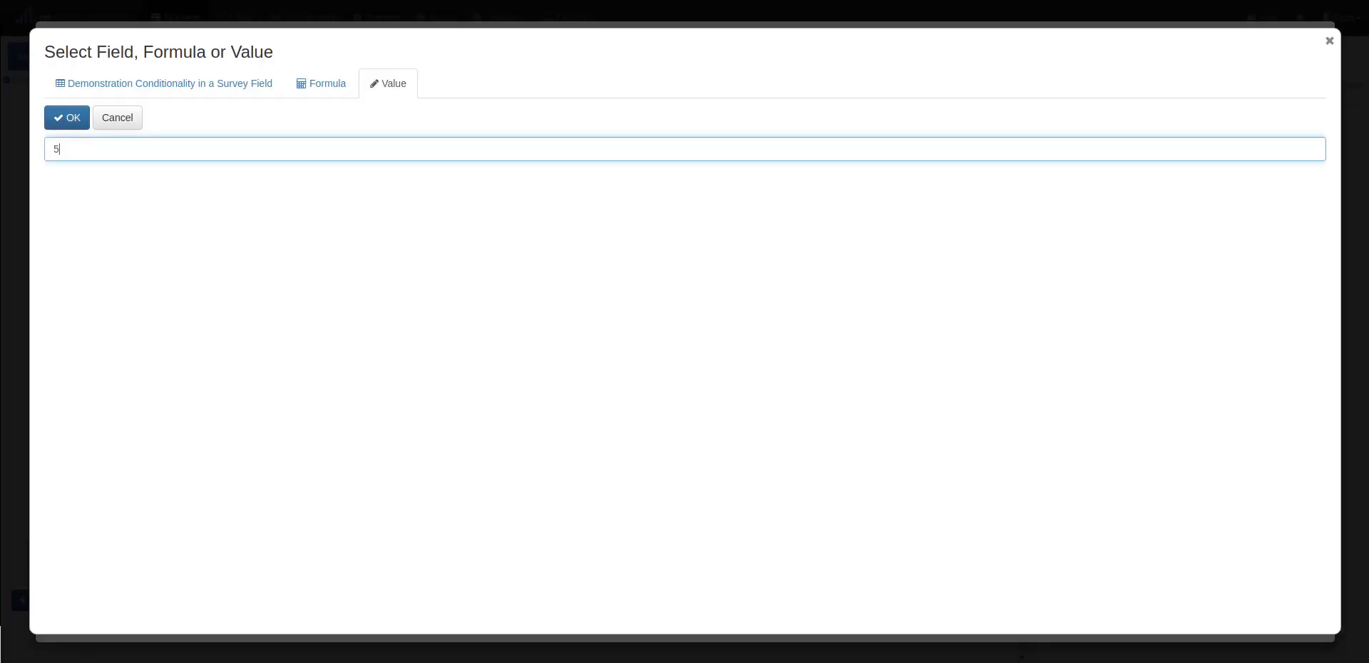
{"action": "type", "text": "0"}
{"action": "key", "text": "Return"}
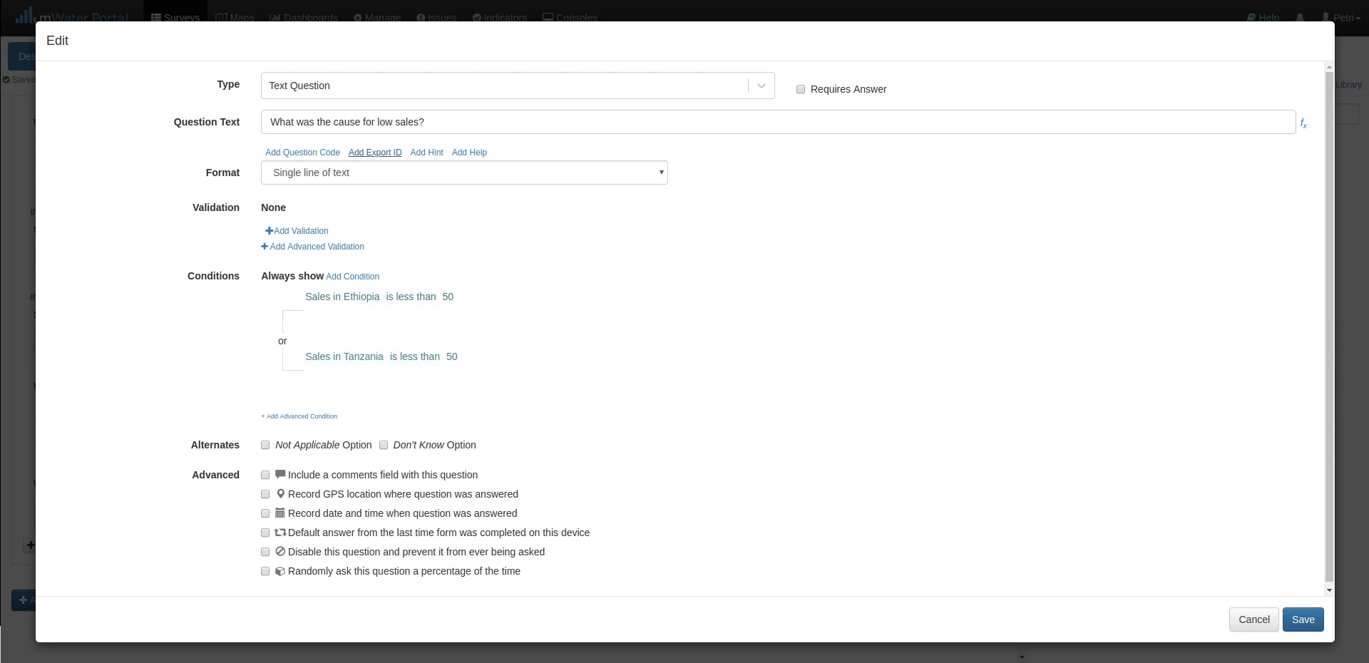
- Save the low-sales question's conditions and switch to the survey preview
{"action": "triple_click", "coordinate": [360, 121]}
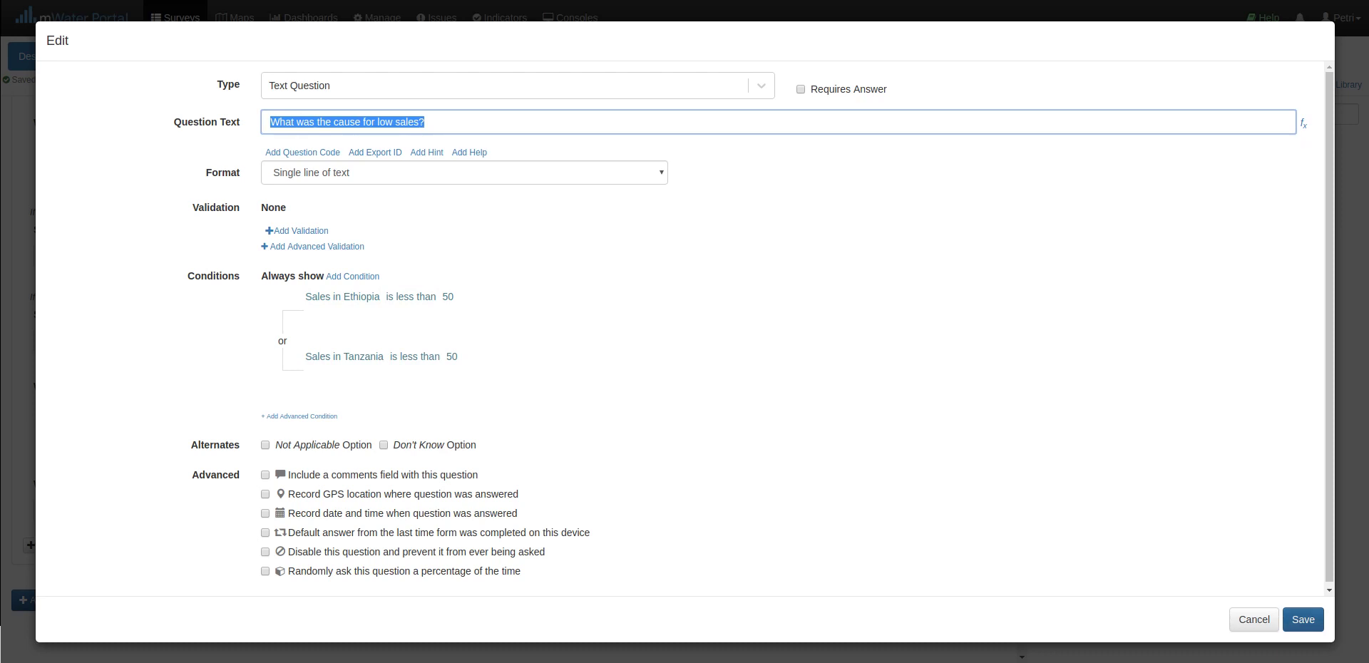
{"action": "left_click", "coordinate": [1302, 619]}
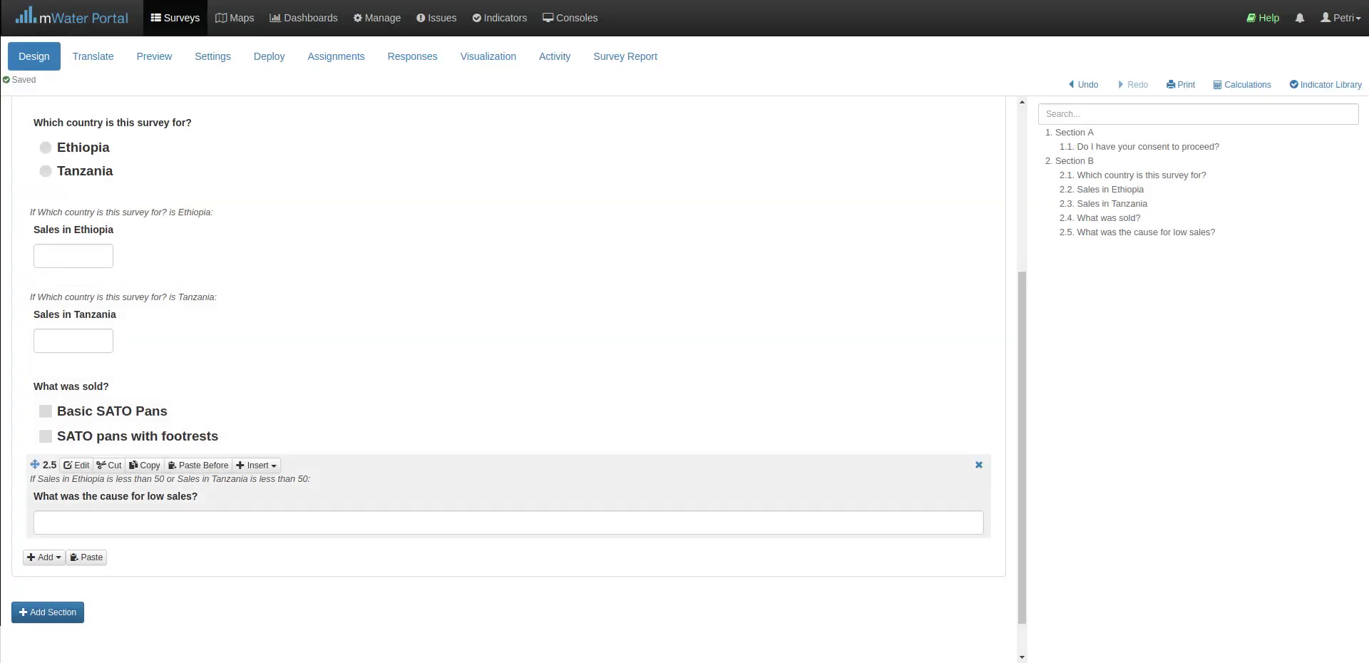
{"action": "scroll", "coordinate": [499, 342], "scroll_direction": "up", "scroll_amount": 2}
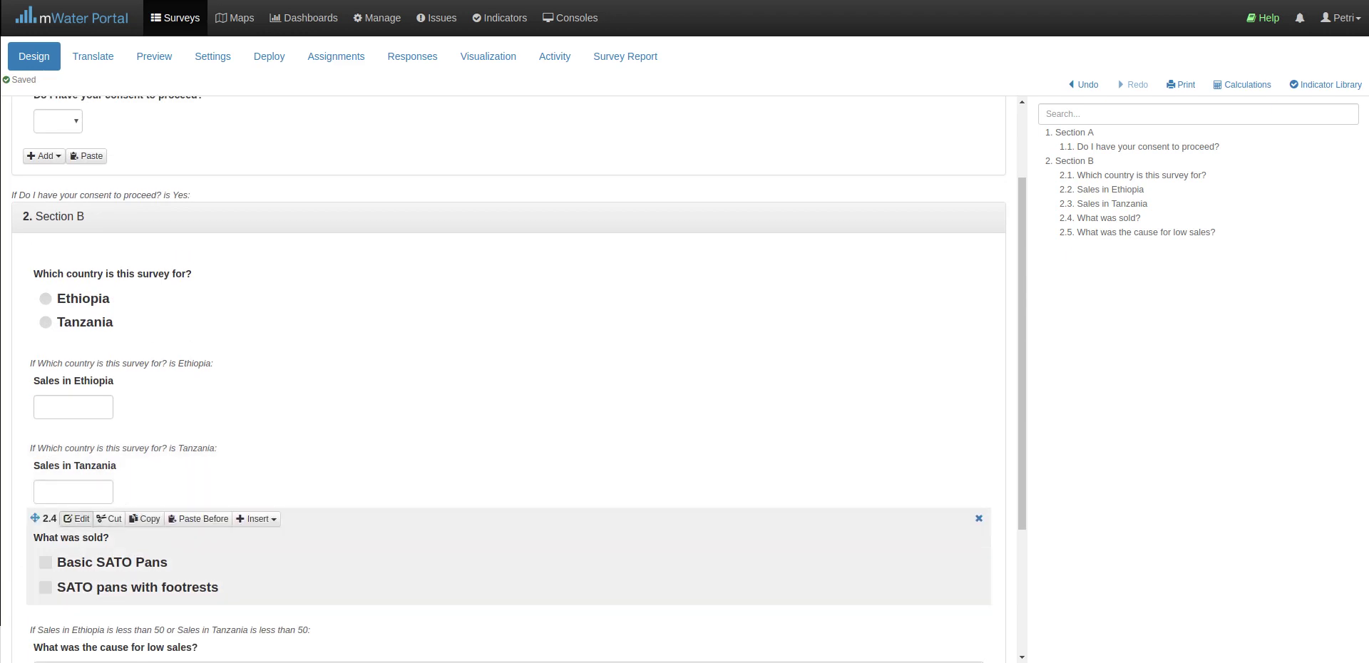
{"action": "scroll", "coordinate": [499, 342], "scroll_direction": "up", "scroll_amount": 1}
{"action": "scroll", "coordinate": [499, 342], "scroll_direction": "up", "scroll_amount": 1}
{"action": "left_click", "coordinate": [154, 56]}
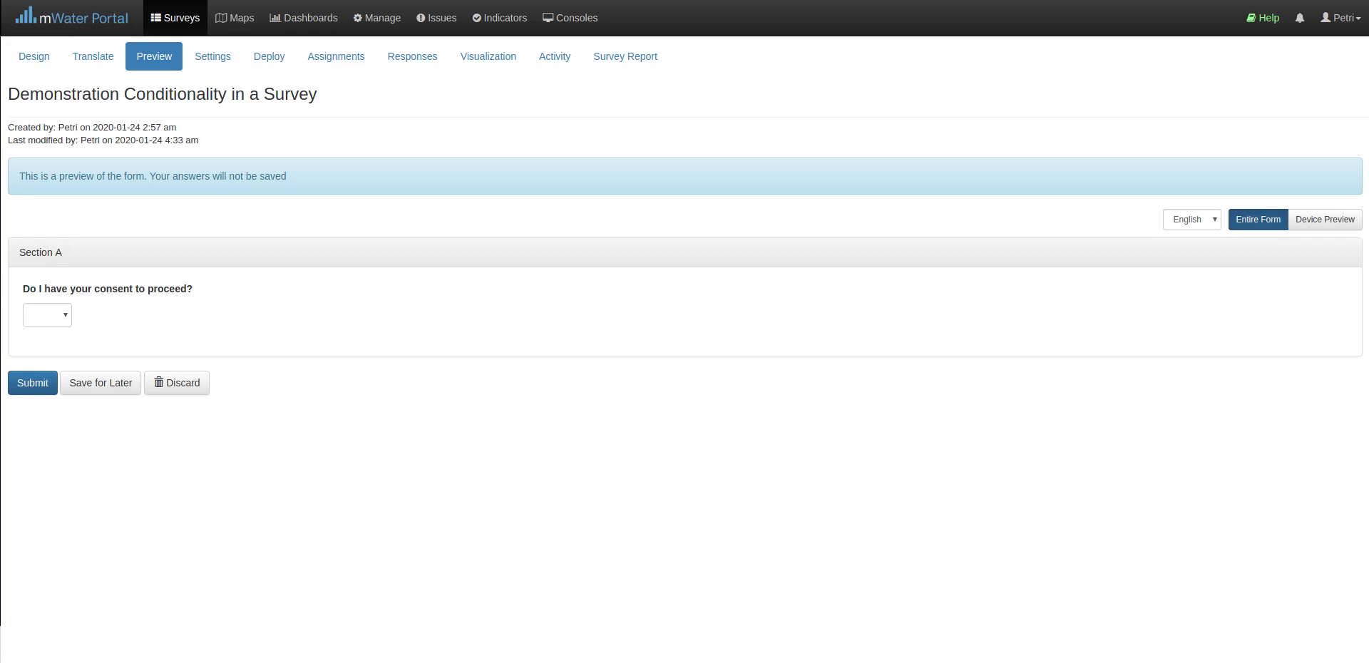
- In Preview, answer Yes to consent, choose Tanzania and enter Tanzania sales of 12
{"action": "left_click", "coordinate": [47, 315]}
{"action": "left_click", "coordinate": [43, 347]}
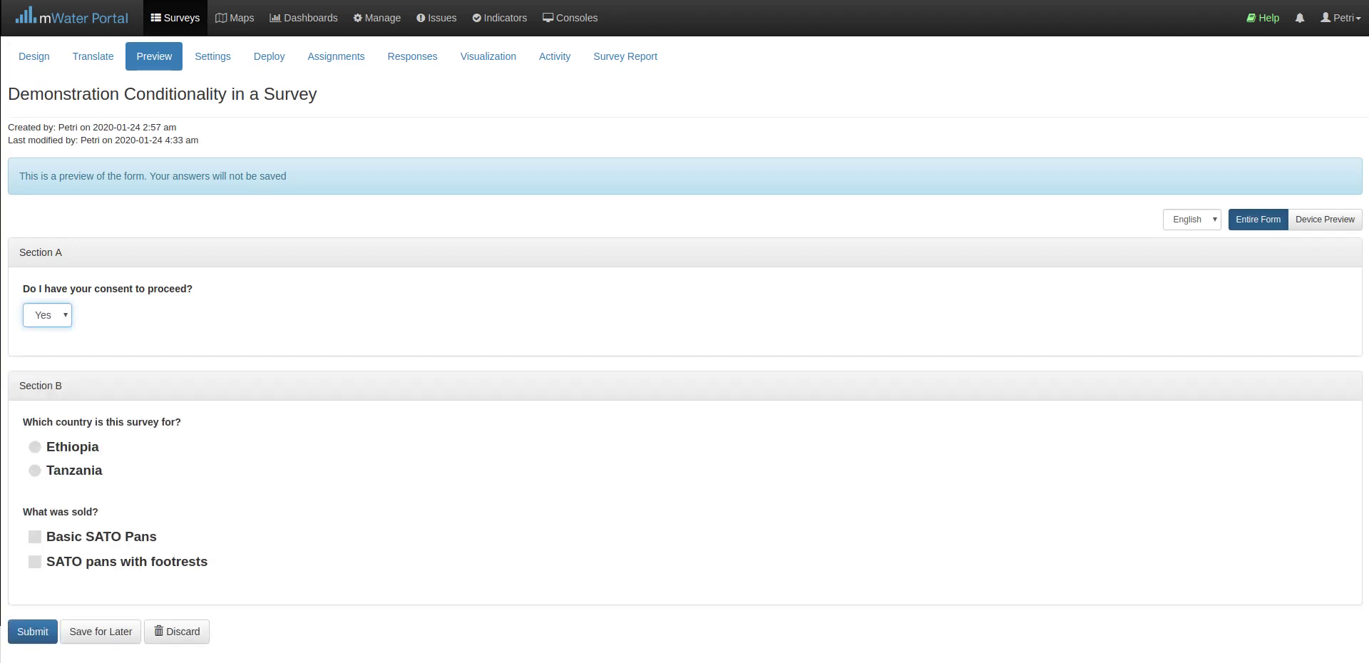
{"action": "left_click", "coordinate": [35, 471]}
{"action": "scroll", "coordinate": [57, 471], "scroll_direction": "down", "scroll_amount": 2}
{"action": "left_click", "coordinate": [63, 466]}
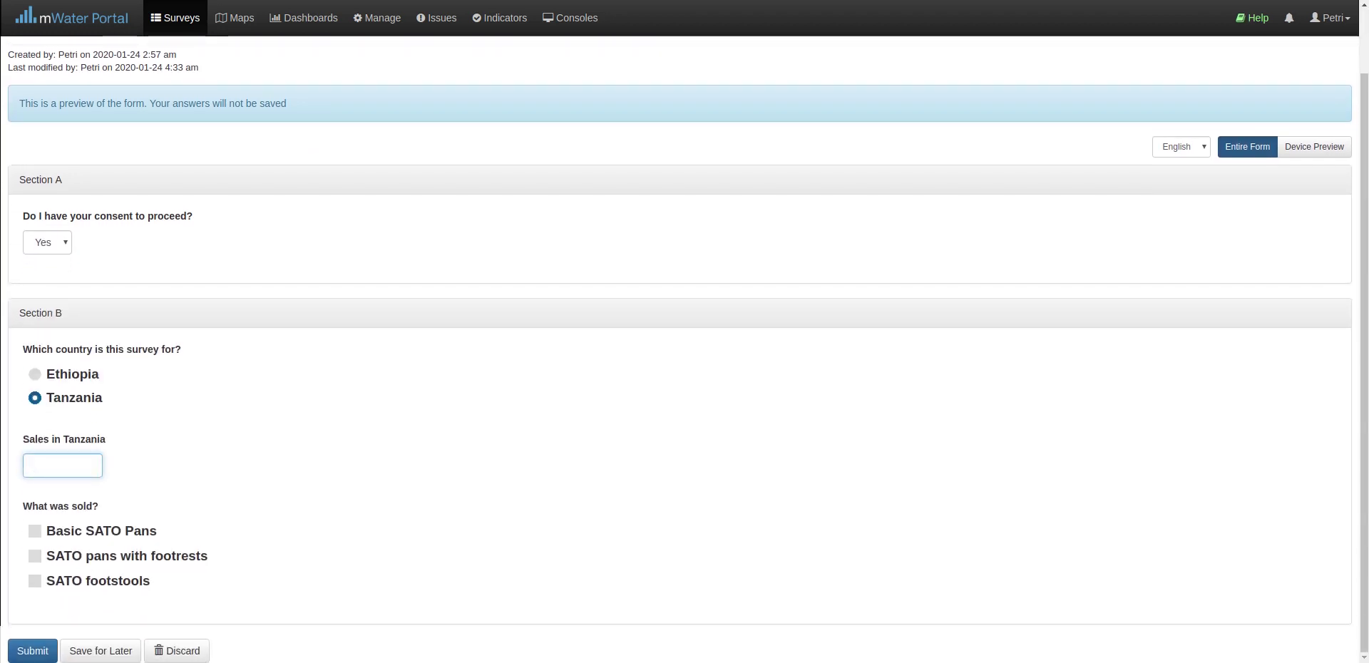
{"action": "type", "text": "65"}
{"action": "key", "text": "Tab"}
{"action": "key", "text": "shift+Tab"}
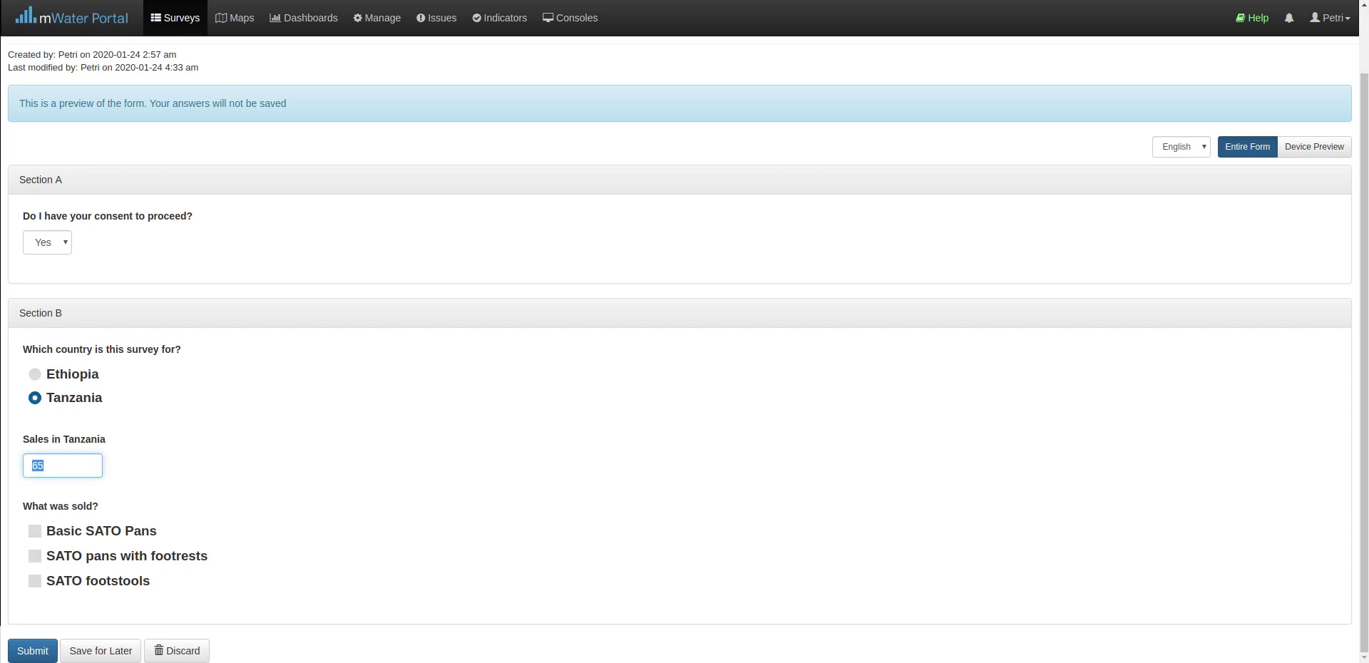
{"action": "type", "text": "12"}
{"action": "key", "text": "Tab"}
- Tick Basic SATO Pans and SATO pans with footrests, then check the low-sales question appears
{"action": "key", "text": "space"}
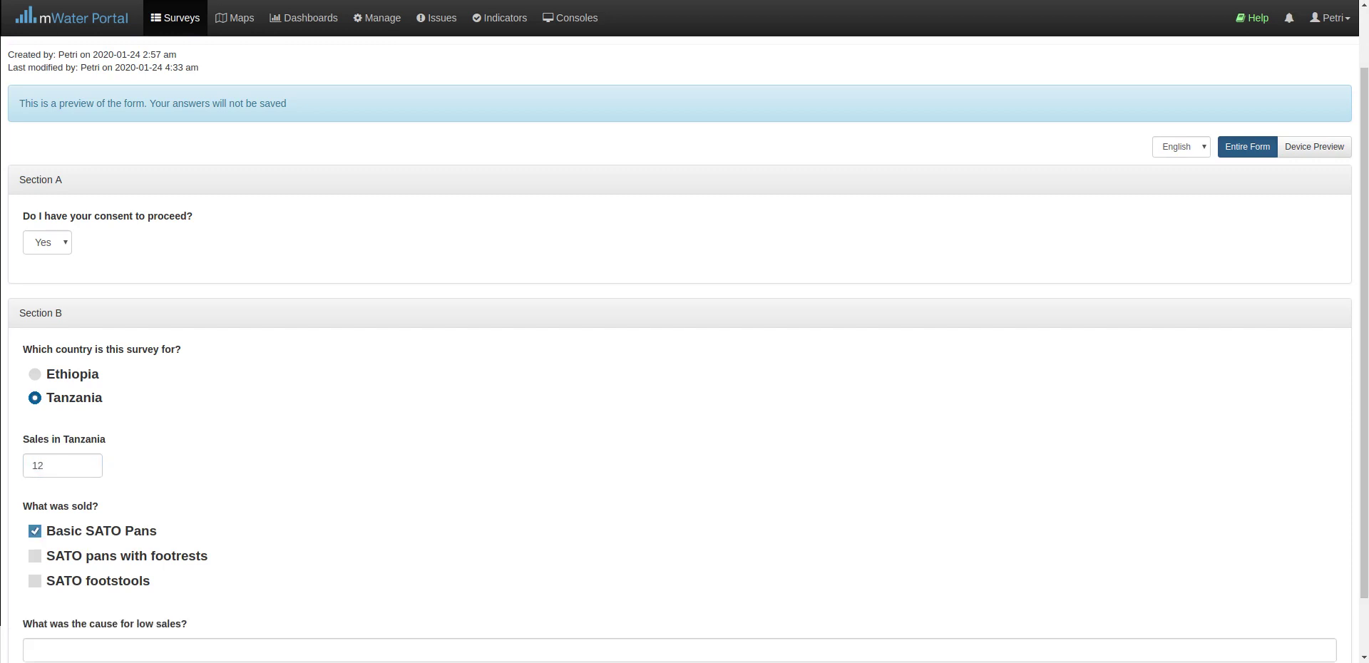
{"action": "key", "text": "Tab"}
{"action": "key", "text": "space"}
{"action": "scroll", "coordinate": [685, 350], "scroll_direction": "down", "scroll_amount": 1}
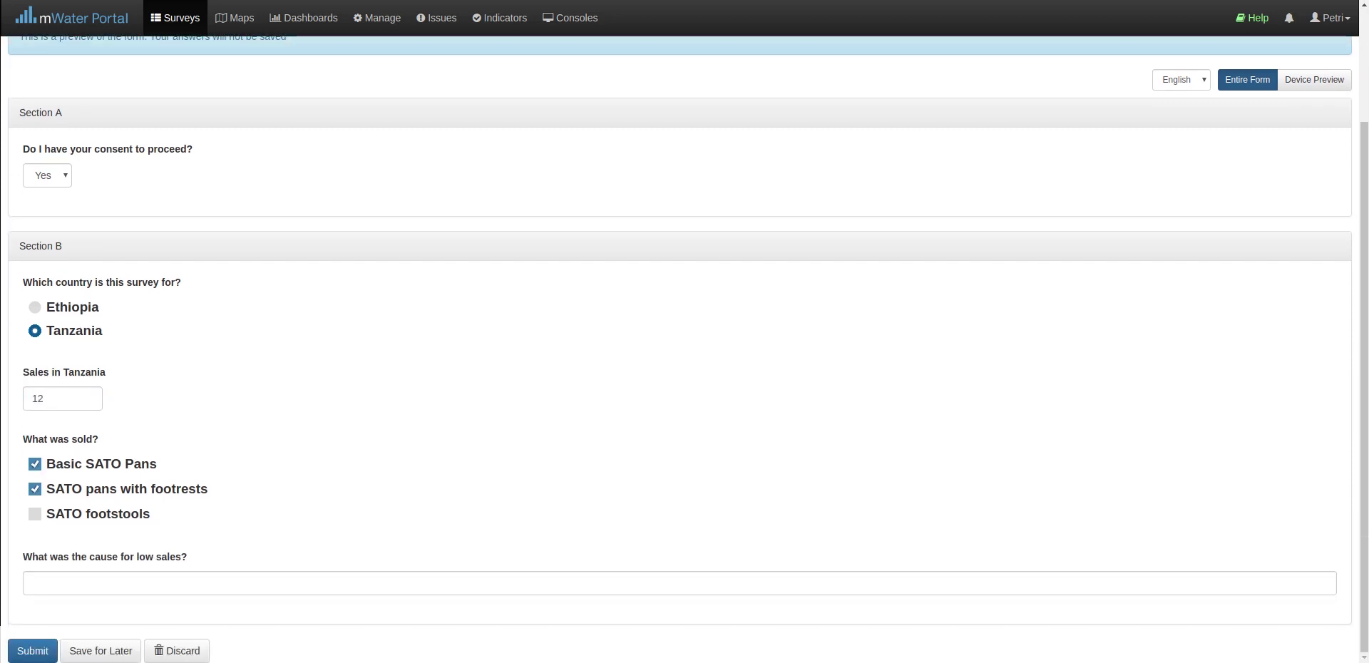
{"action": "left_click", "coordinate": [399, 583]}
{"action": "triple_click", "coordinate": [399, 489]}
{"action": "left_click", "coordinate": [399, 584]}
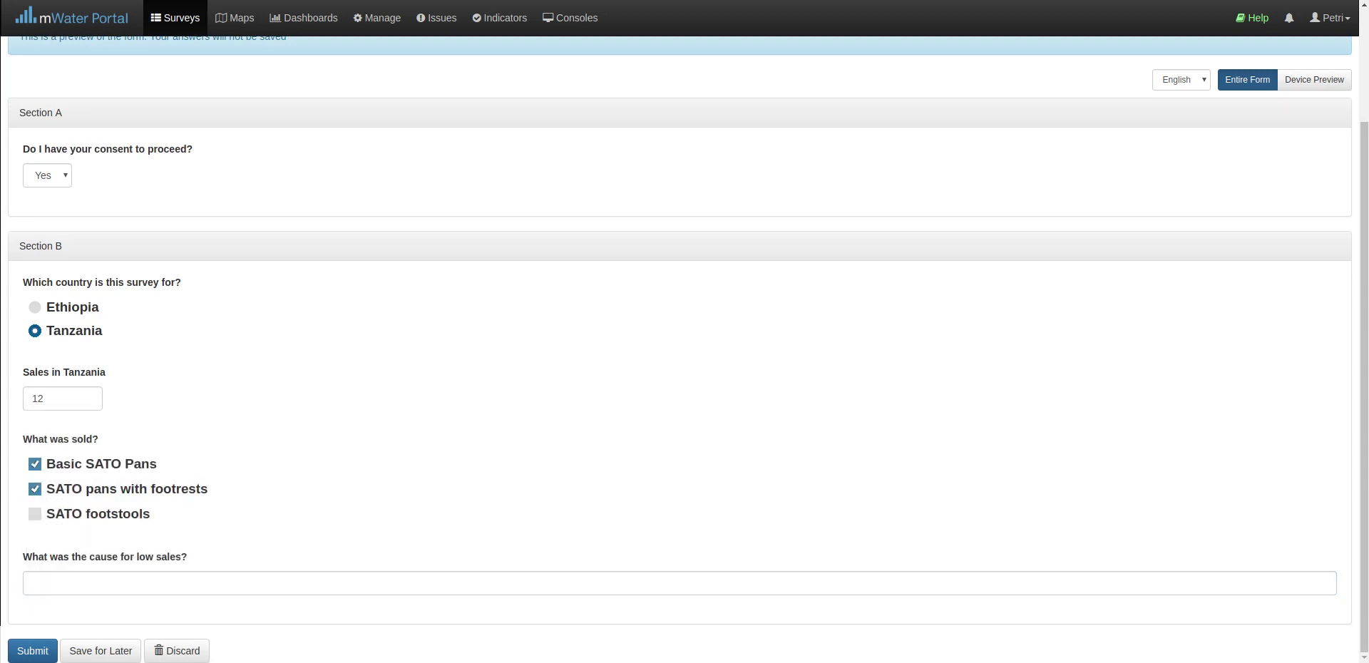
{"action": "left_click", "coordinate": [63, 399]}
- Switch the country to Ethiopia with sales of 44 to test the condition, then return to Design
{"action": "left_click", "coordinate": [64, 307]}
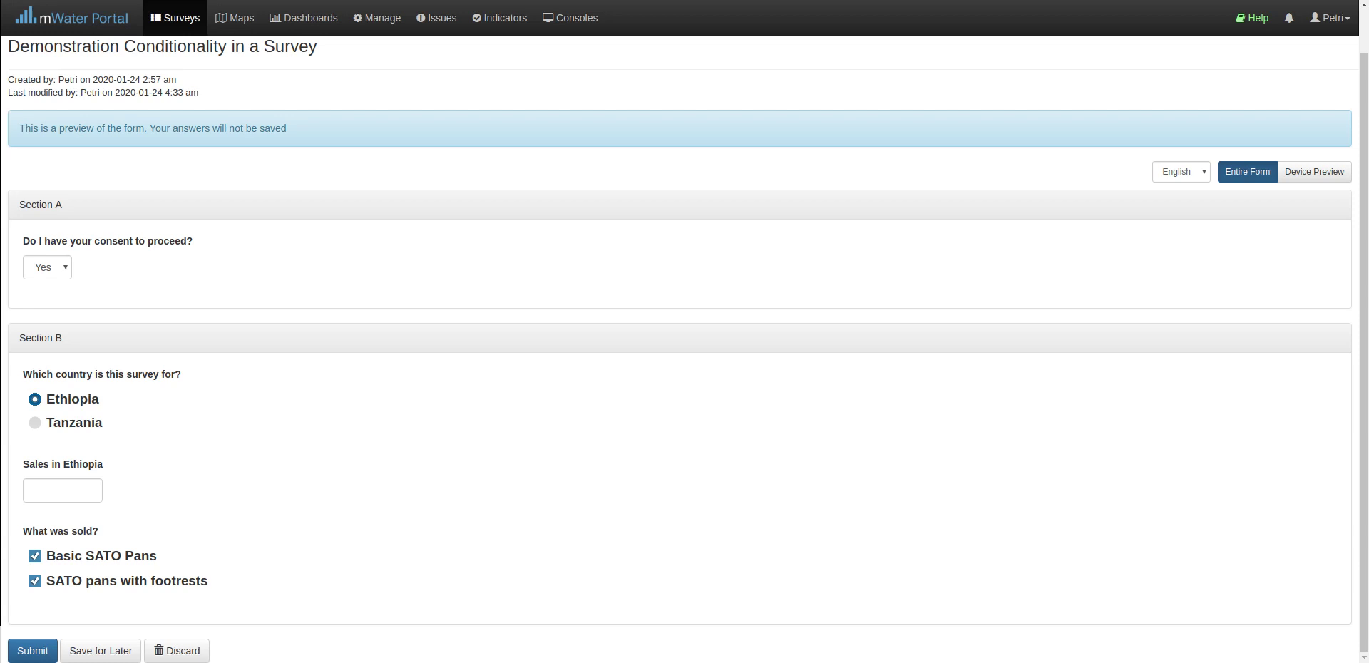
{"action": "left_click", "coordinate": [62, 490]}
{"action": "type", "text": "44"}
{"action": "key", "text": "Tab"}
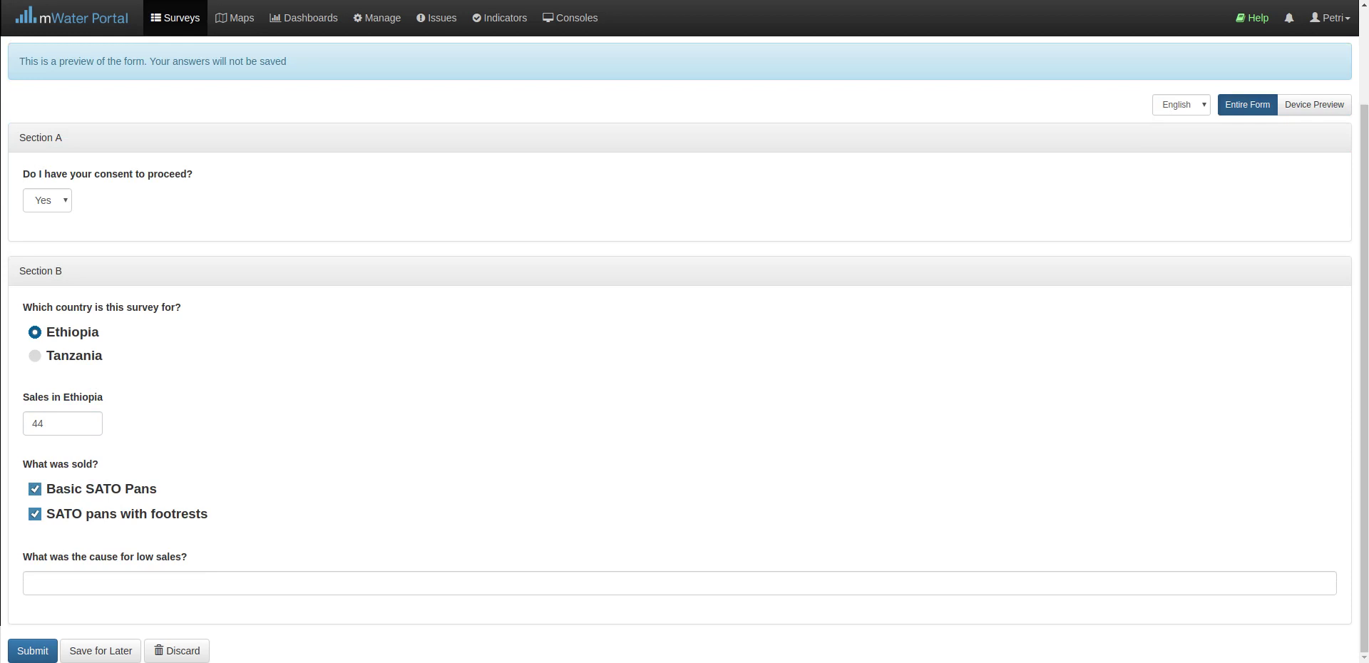
{"action": "scroll", "coordinate": [684, 353], "scroll_direction": "up", "scroll_amount": 2}
{"action": "left_click", "coordinate": [34, 57]}
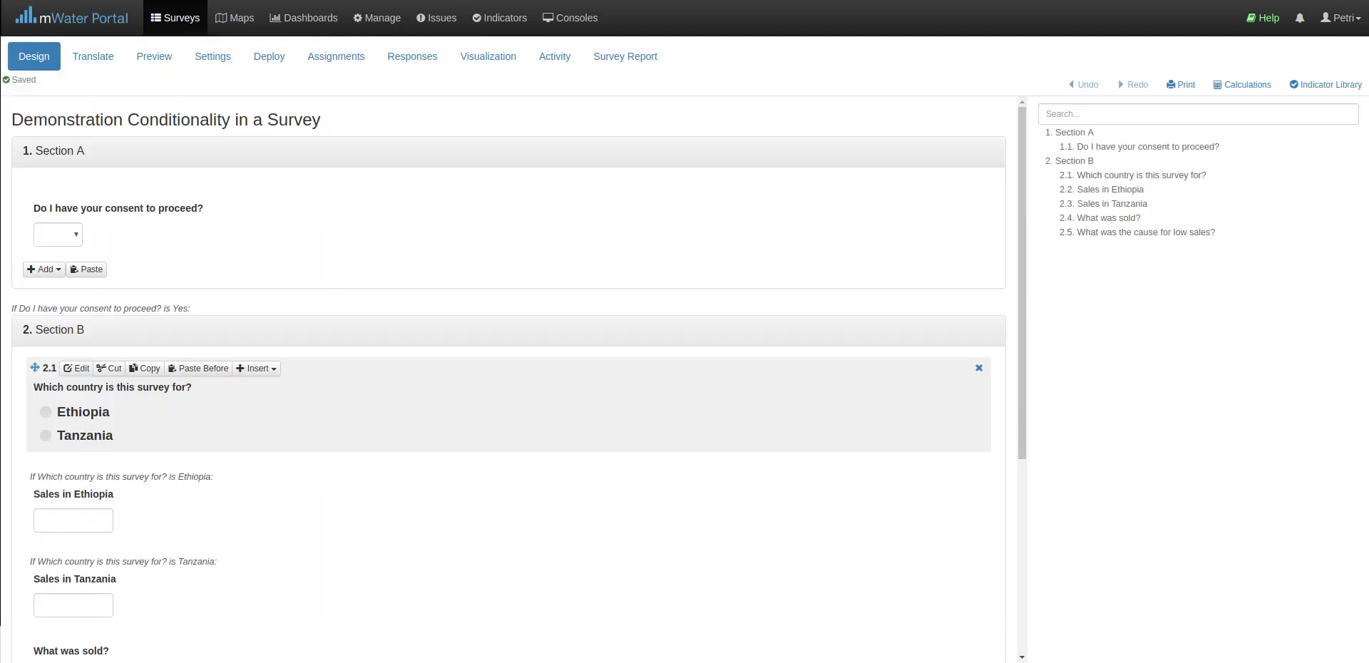
- Scroll the design to review the low-sales condition: Ethiopia or Tanzania sales below 50
{"action": "scroll", "coordinate": [508, 438], "scroll_direction": "down", "scroll_amount": 4}
{"action": "scroll", "coordinate": [509, 464], "scroll_direction": "down", "scroll_amount": 4}
{"action": "scroll", "coordinate": [508, 464], "scroll_direction": "up", "scroll_amount": 4}
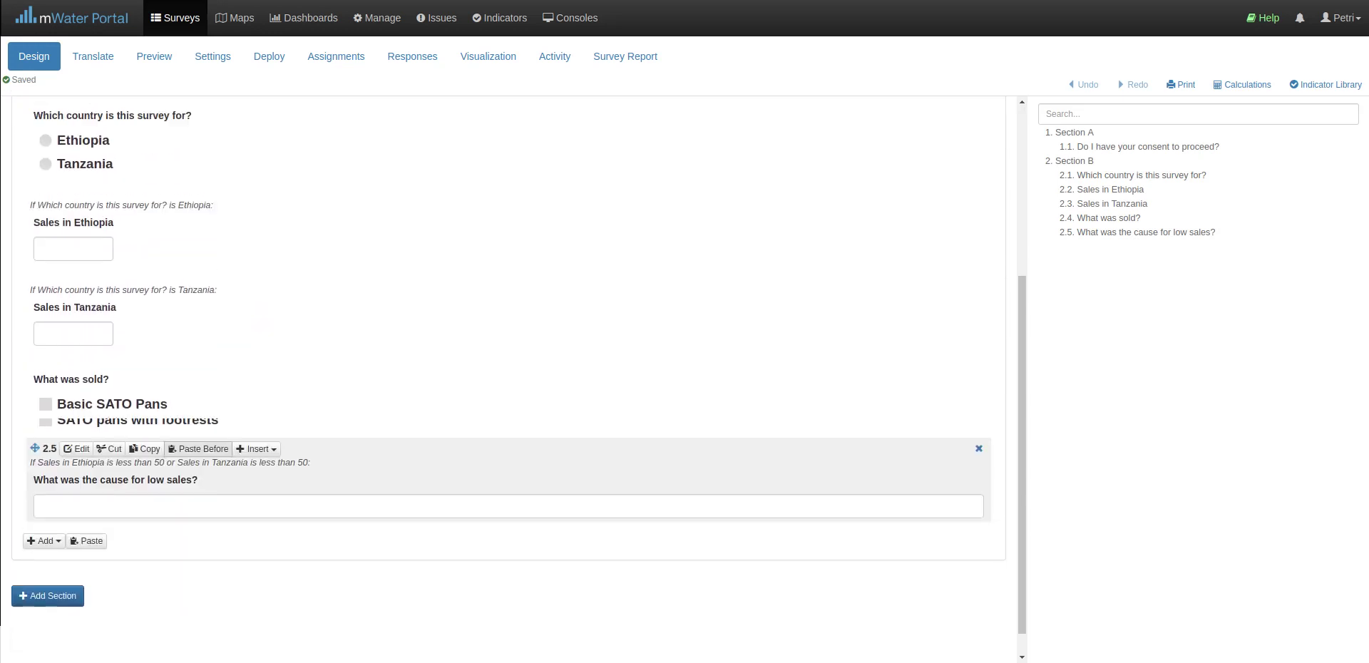
{"action": "scroll", "coordinate": [499, 428], "scroll_direction": "up", "scroll_amount": 2}
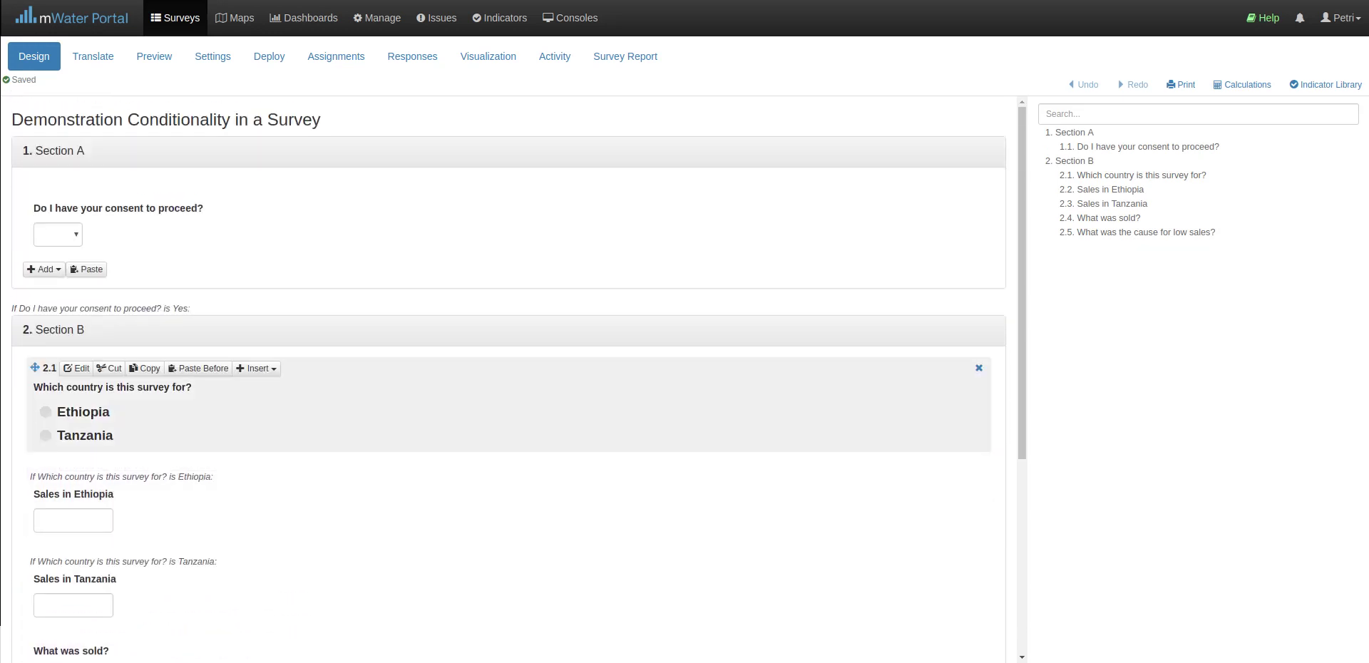
{"action": "scroll", "coordinate": [499, 320], "scroll_direction": "down", "scroll_amount": 2}
{"action": "scroll", "coordinate": [499, 321], "scroll_direction": "up", "scroll_amount": 2}
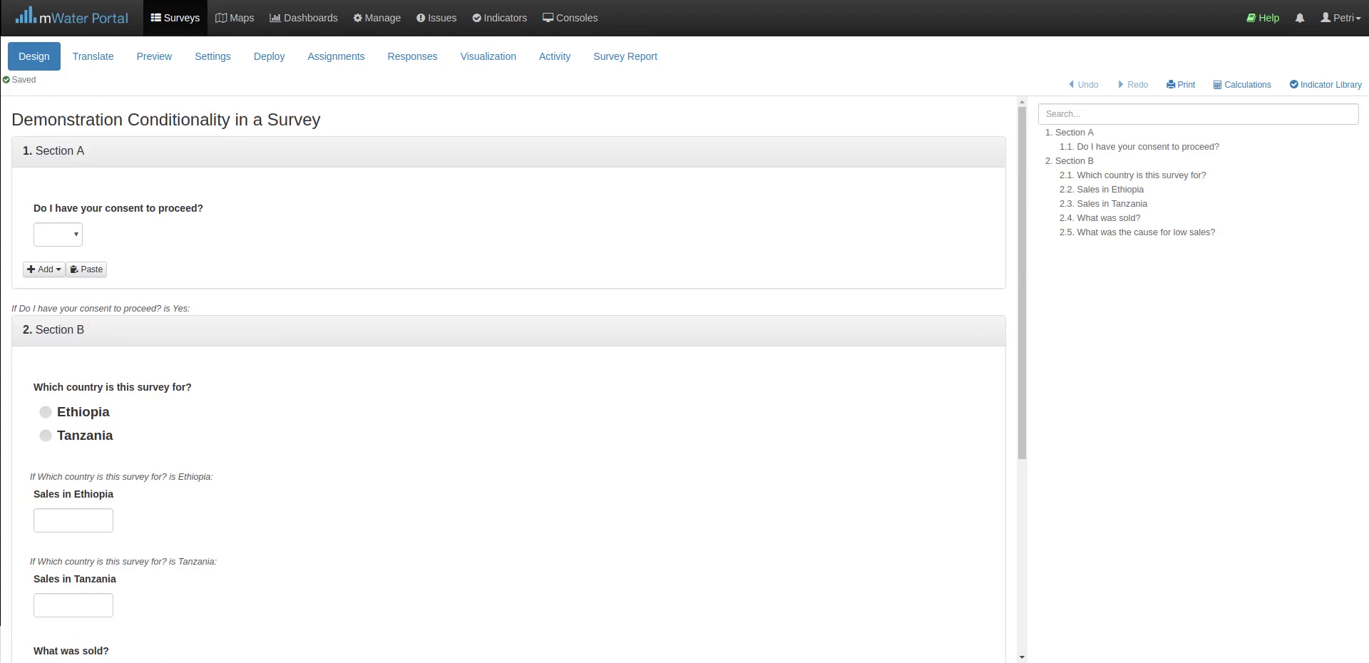